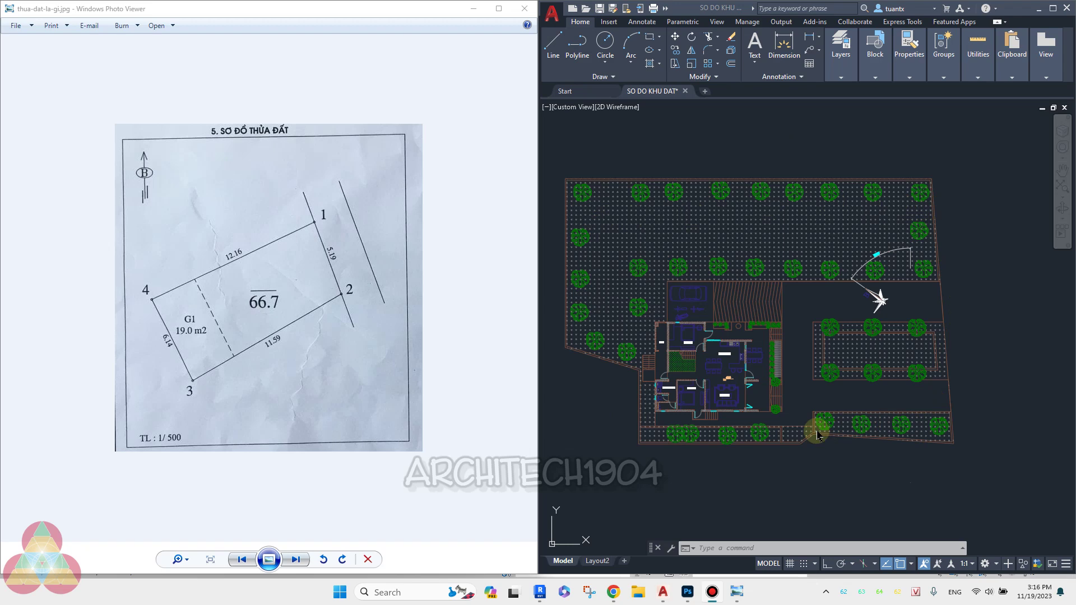
# - Switch to the Revit project, open the Site floor plan and recentre the view
pyautogui.click(540, 591)
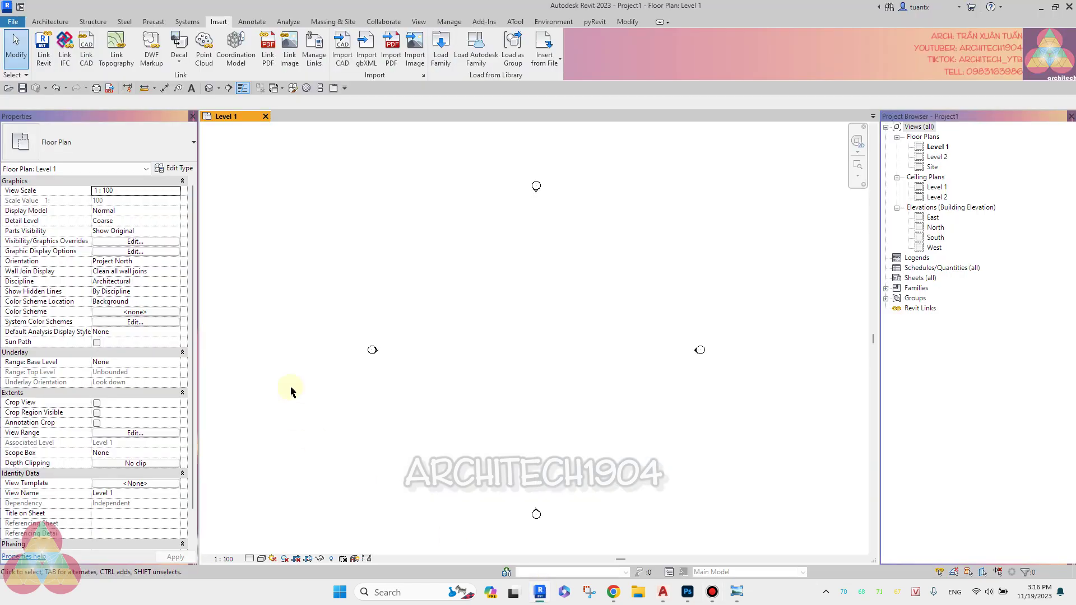
pyautogui.moveTo(346, 314); pyautogui.dragTo(443, 305, button='middle')
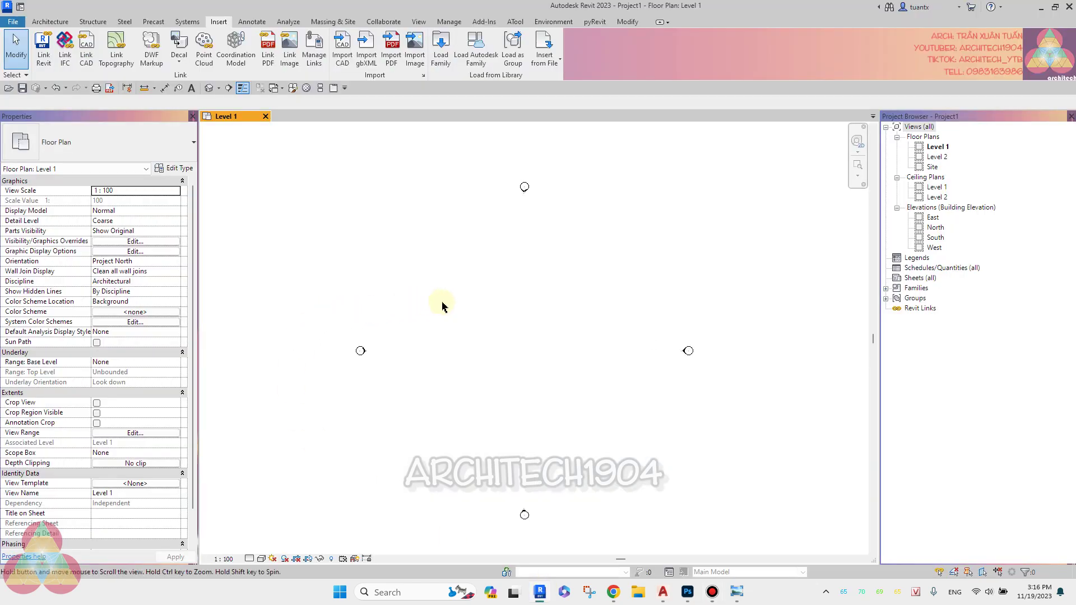
pyautogui.doubleClick(934, 168)
pyautogui.scroll(2, 543, 353)
pyautogui.moveTo(543, 353); pyautogui.dragTo(546, 373, button='middle')
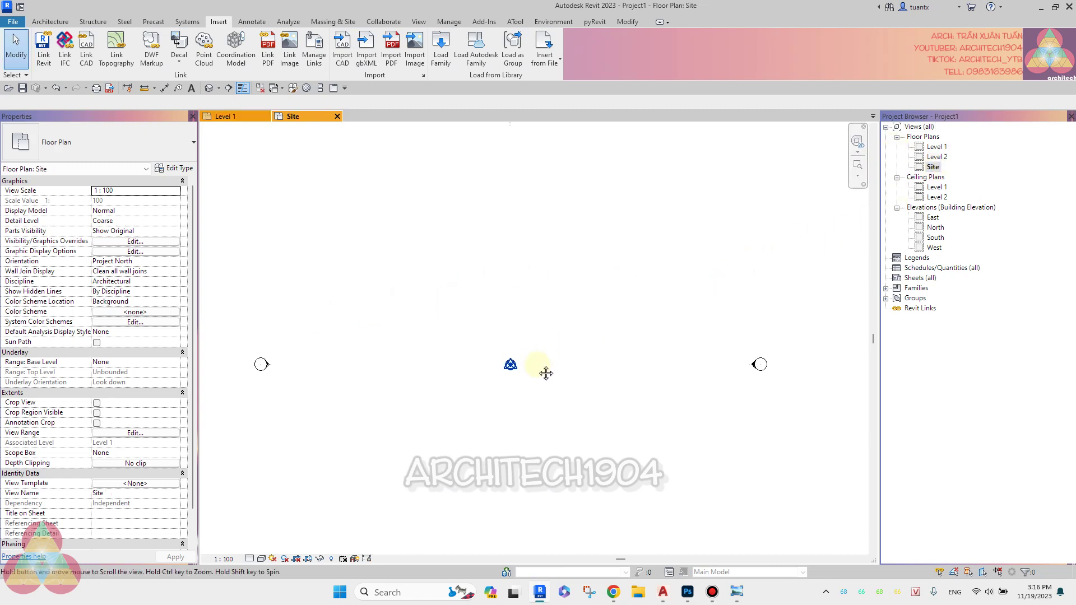
pyautogui.scroll(-1, 546, 374)
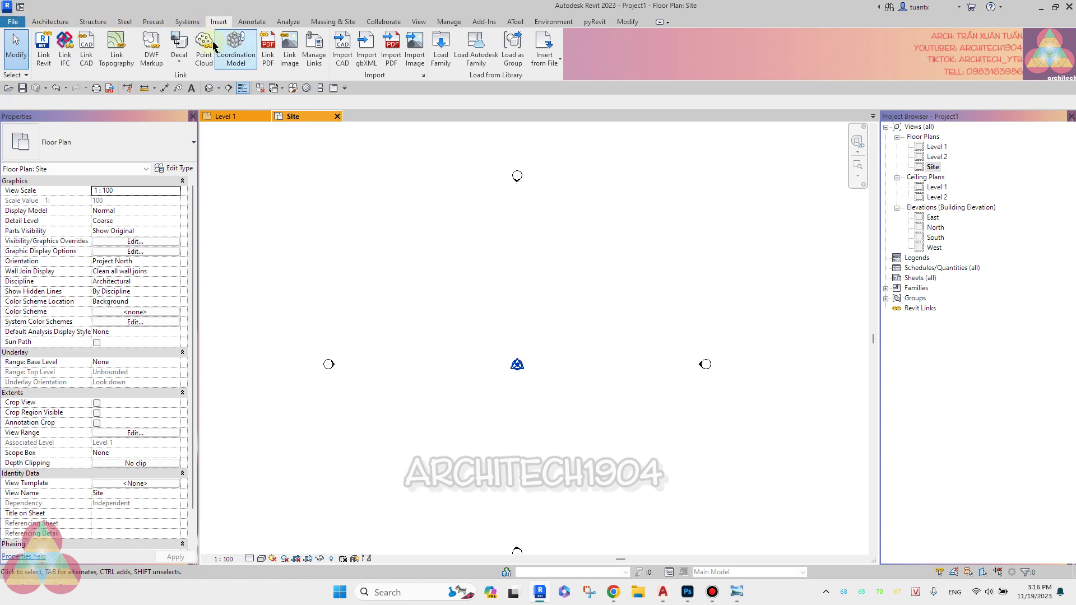
# - Begin linking SO DO KHU DAT.dwg with Auto - Center to Center positioning
pyautogui.click(90, 62)
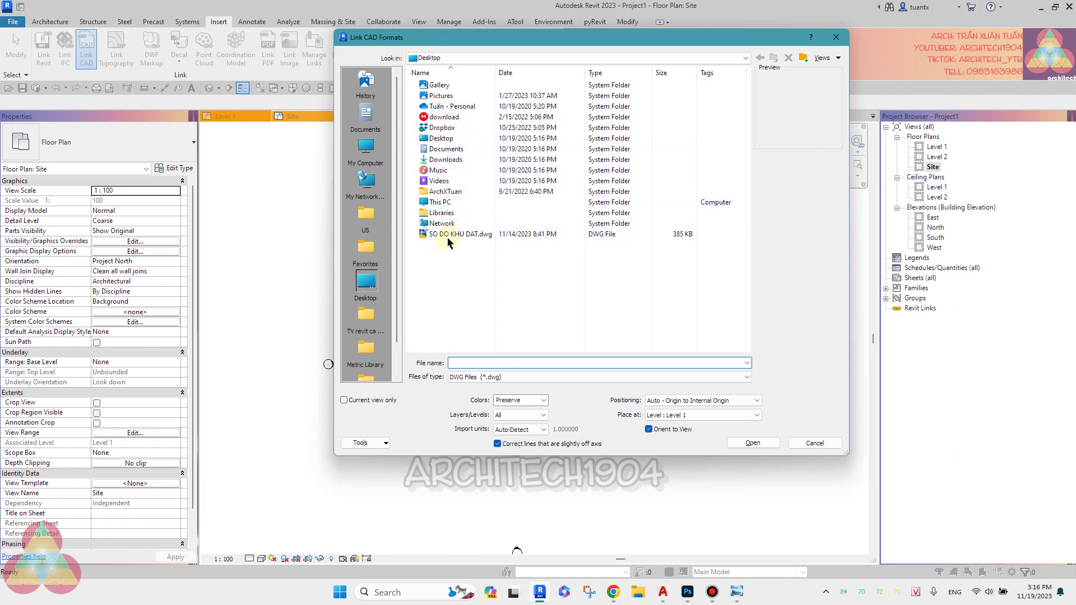
pyautogui.click(447, 238)
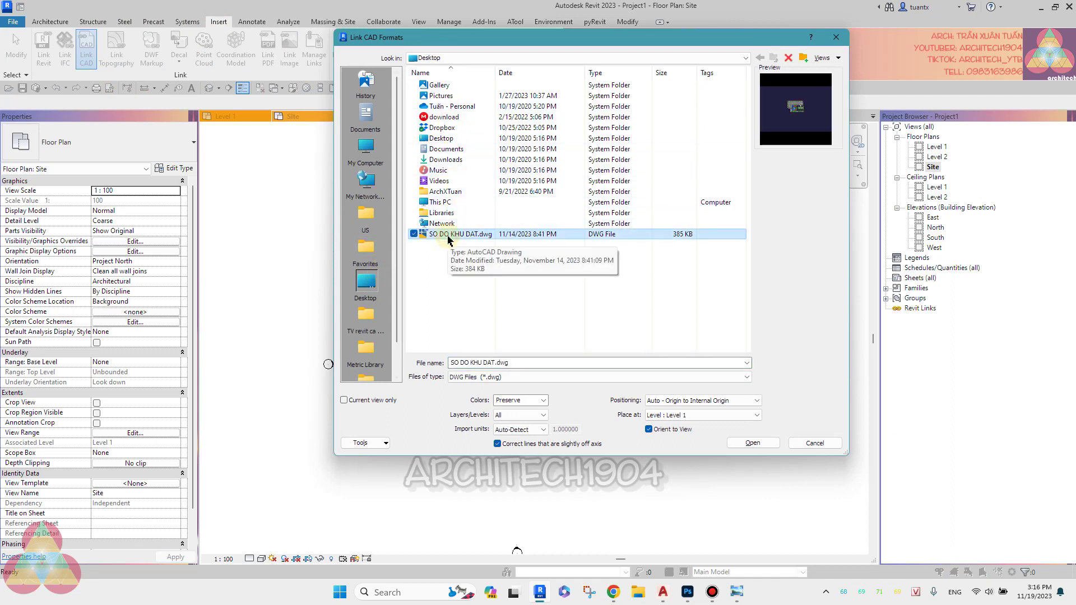
pyautogui.click(673, 401)
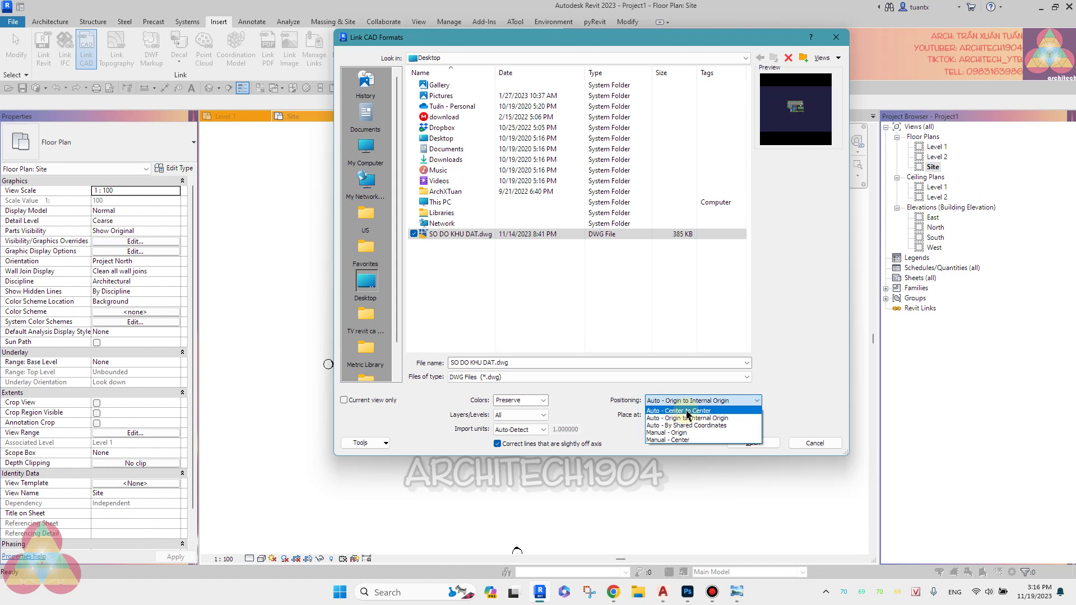
pyautogui.click(687, 412)
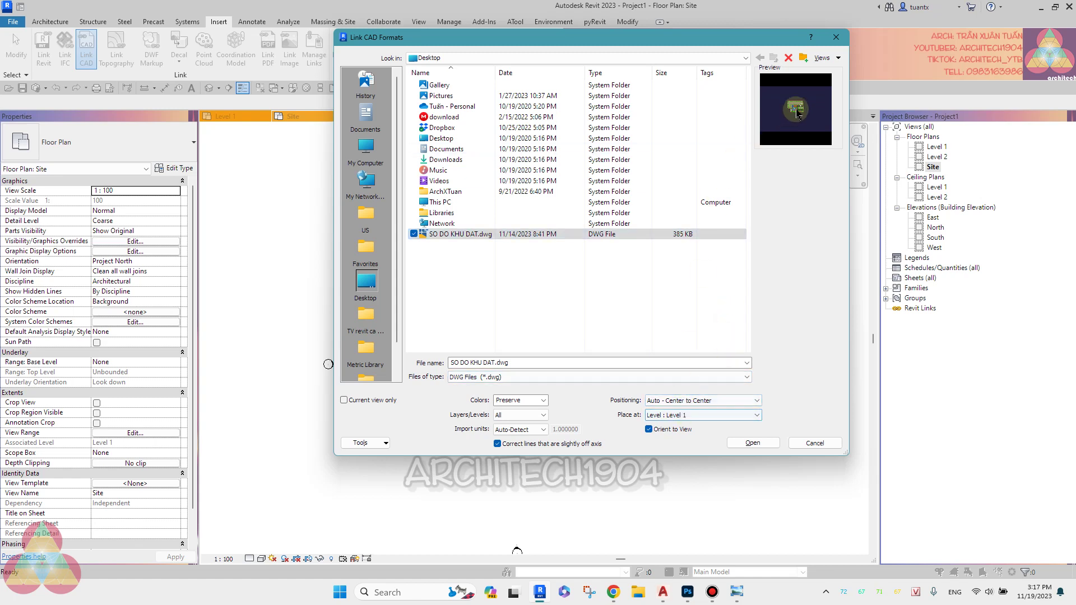
# - Link the drawing at Level 1 in millimeter units, for the current view only
pyautogui.click(675, 416)
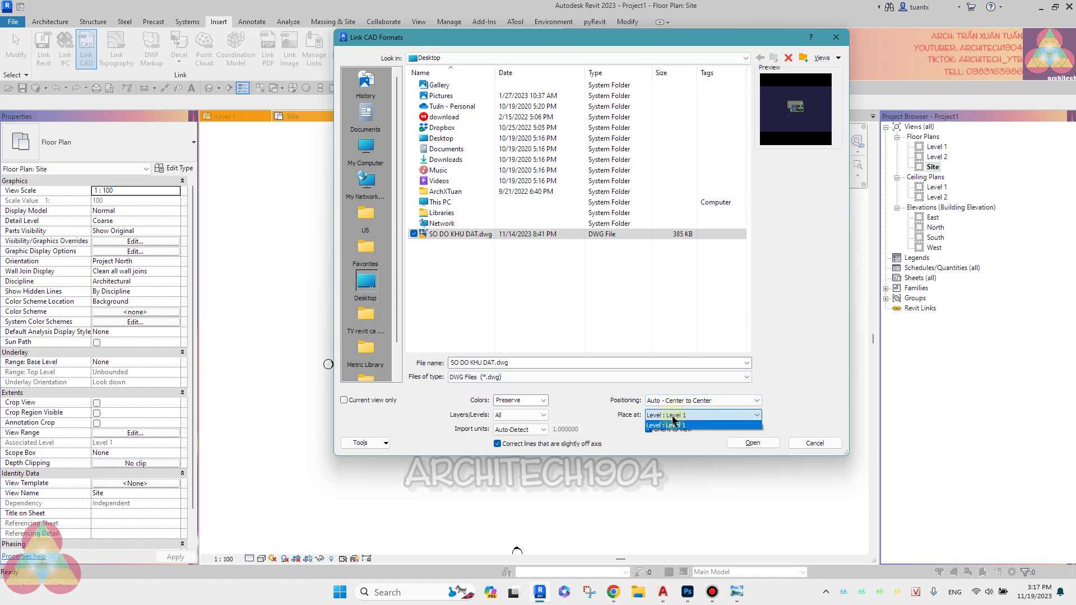
pyautogui.click(674, 423)
pyautogui.click(513, 430)
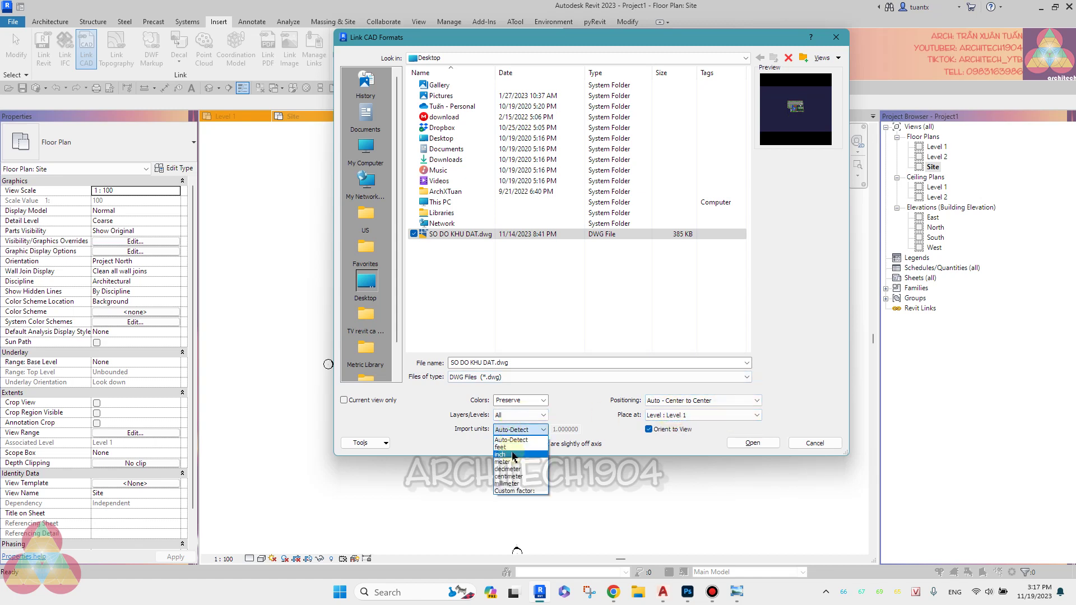
pyautogui.click(513, 484)
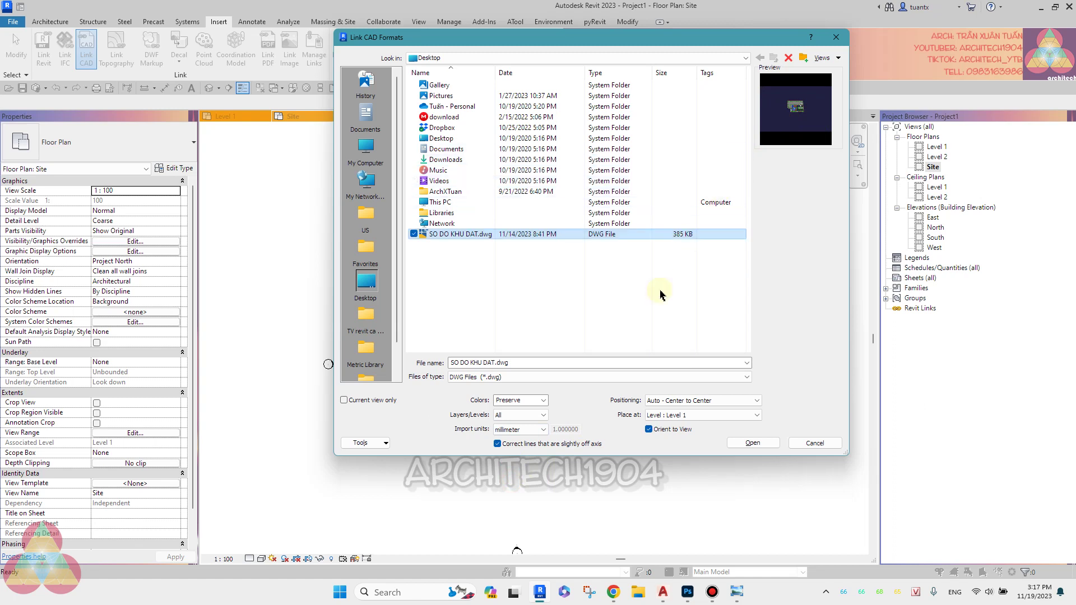
pyautogui.click(344, 400)
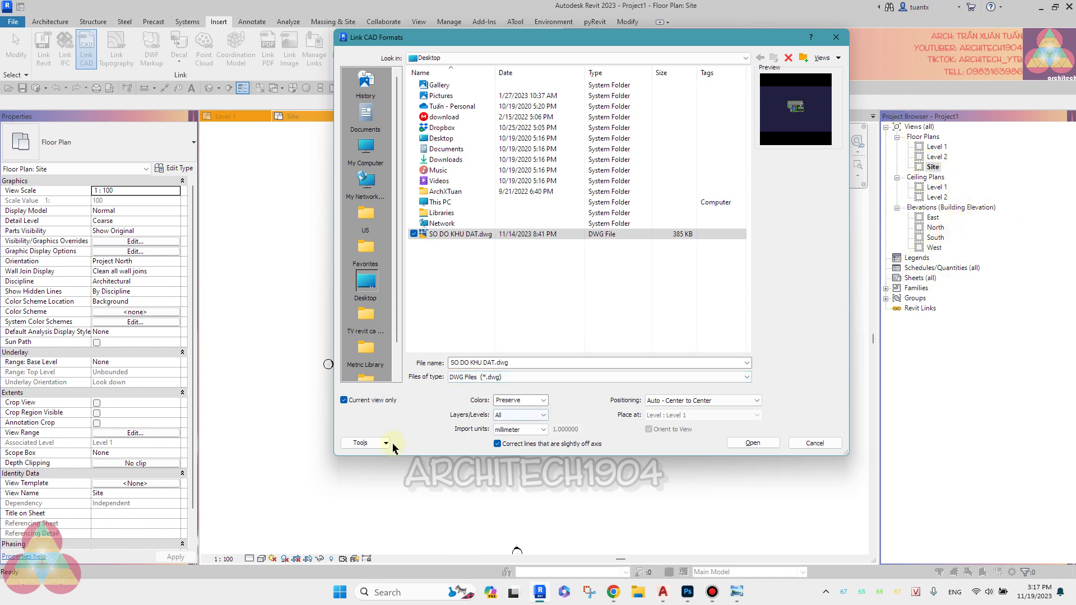
pyautogui.click(346, 404)
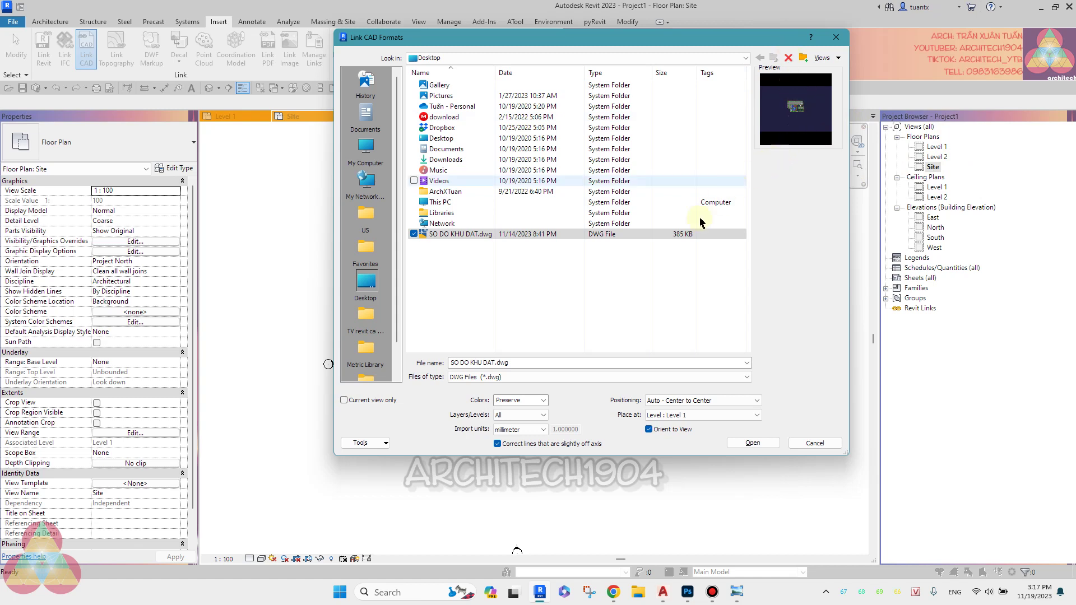
pyautogui.click(344, 400)
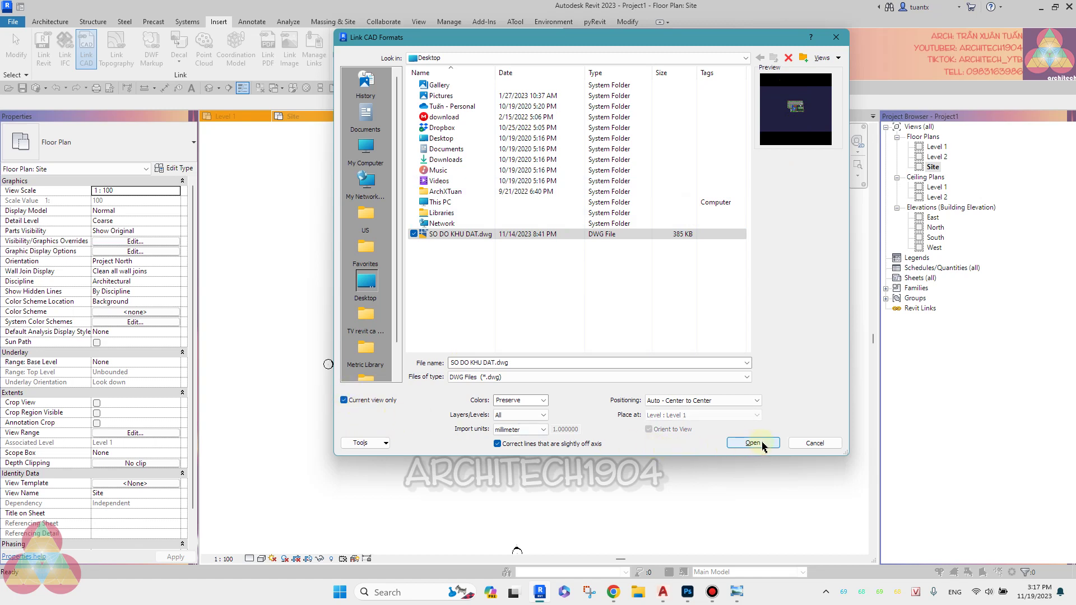
pyautogui.click(762, 444)
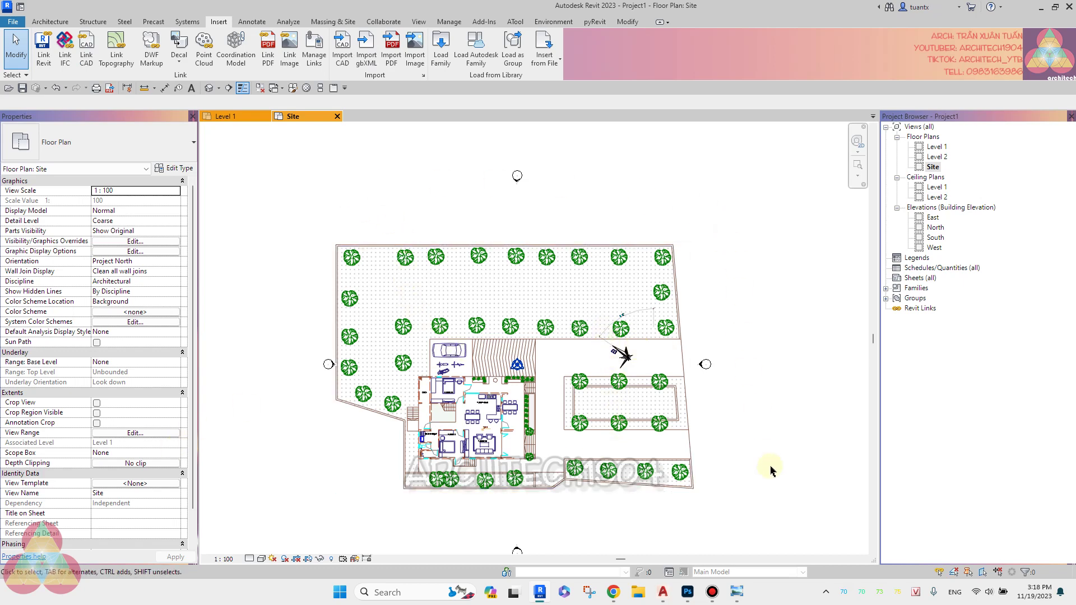
# - Use VG to set SO DO KHU DAT.dwg to Halftone under Imported Categories
pyautogui.scroll(-1, 342, 437)
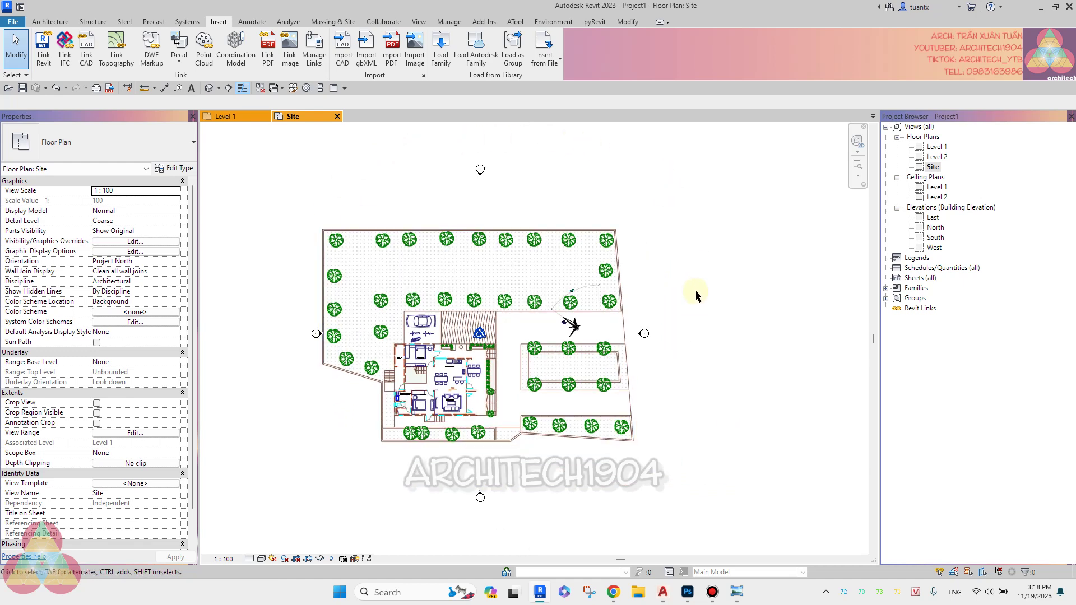
pyautogui.scroll(2, 683, 353)
pyautogui.scroll(-1, 756, 385)
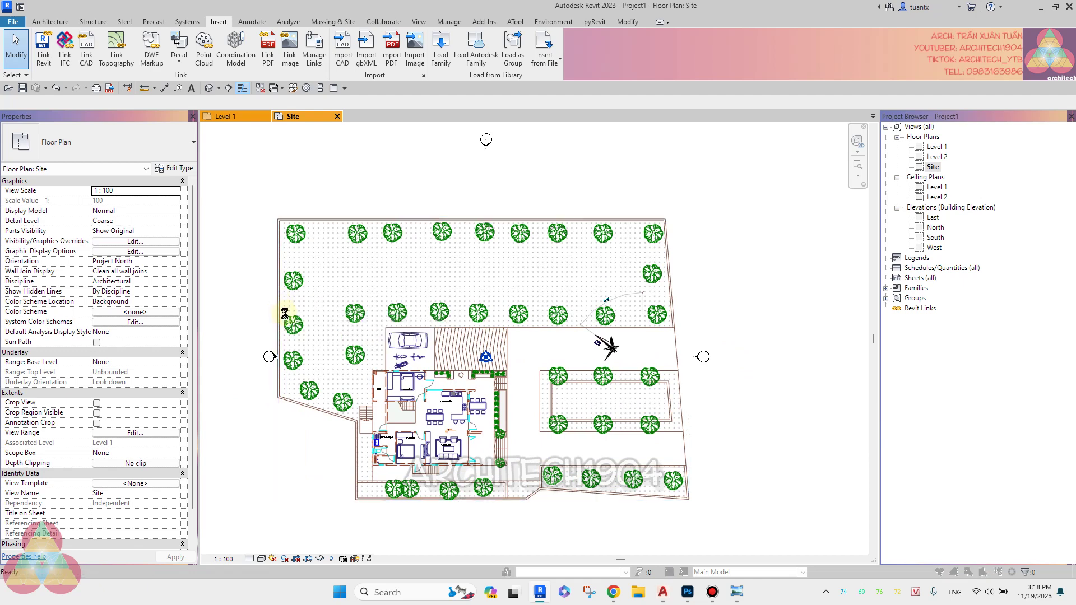
pyautogui.press('v')
pyautogui.press('g')
pyautogui.click(489, 65)
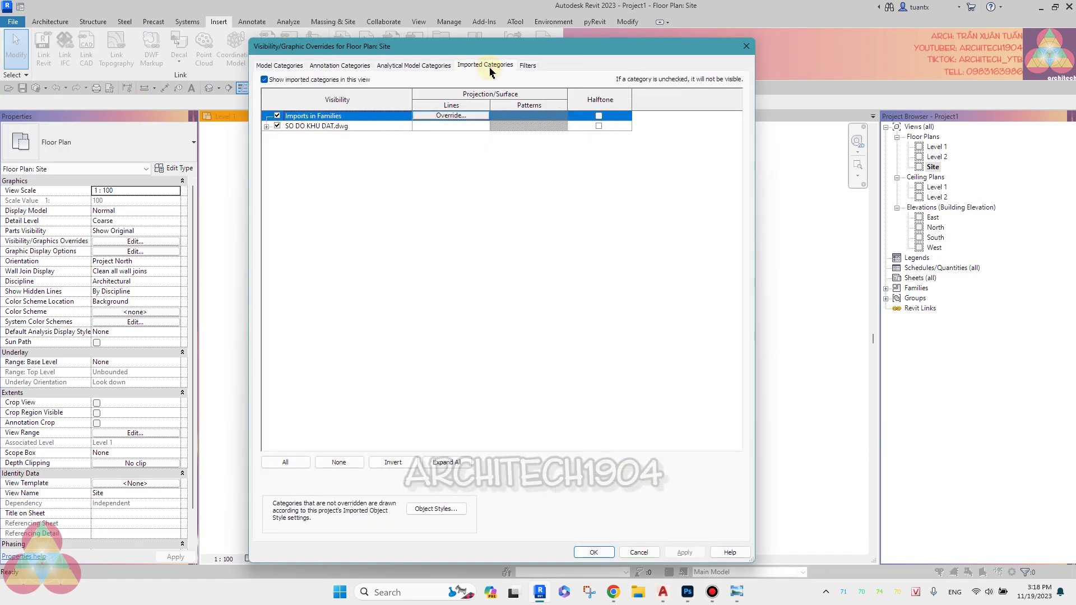
pyautogui.click(599, 126)
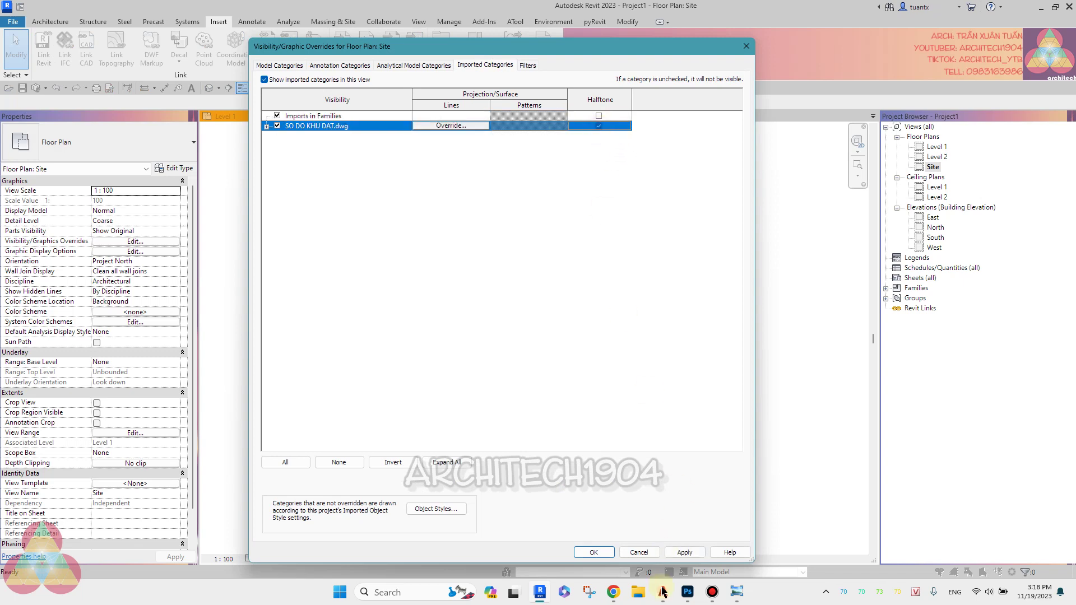
pyautogui.click(683, 554)
pyautogui.click(594, 552)
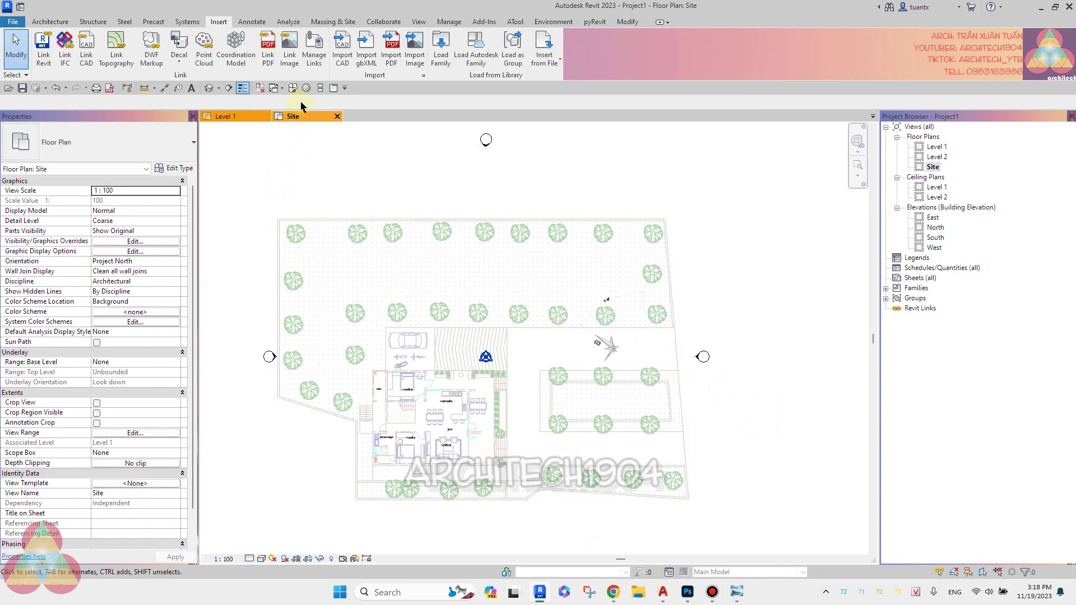
# - Start sketching a property line with Pick Lines, picking the lot's top and right edges
pyautogui.click(337, 23)
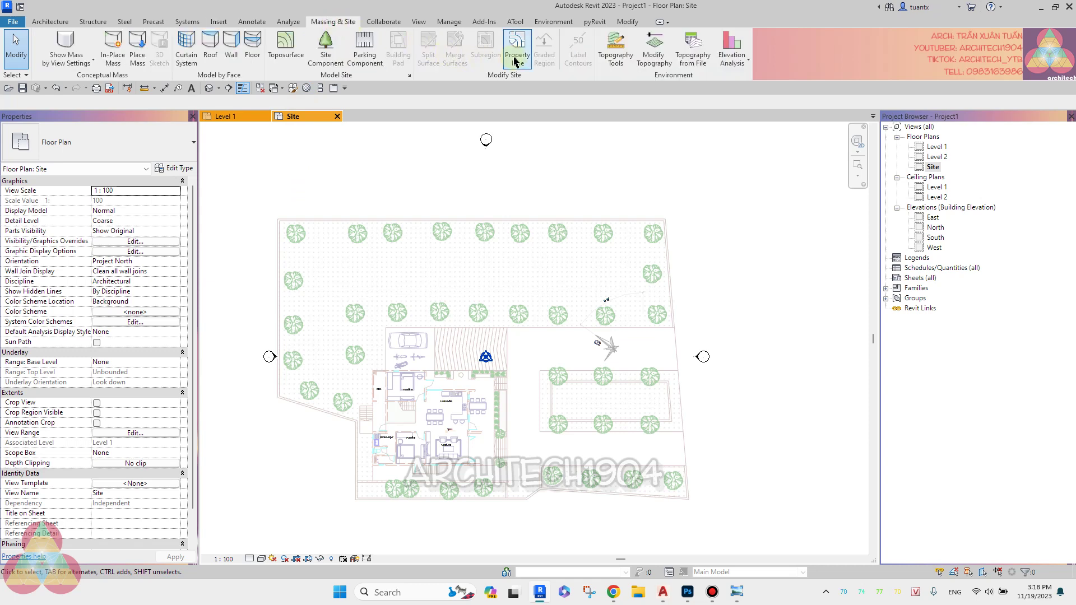
pyautogui.click(517, 55)
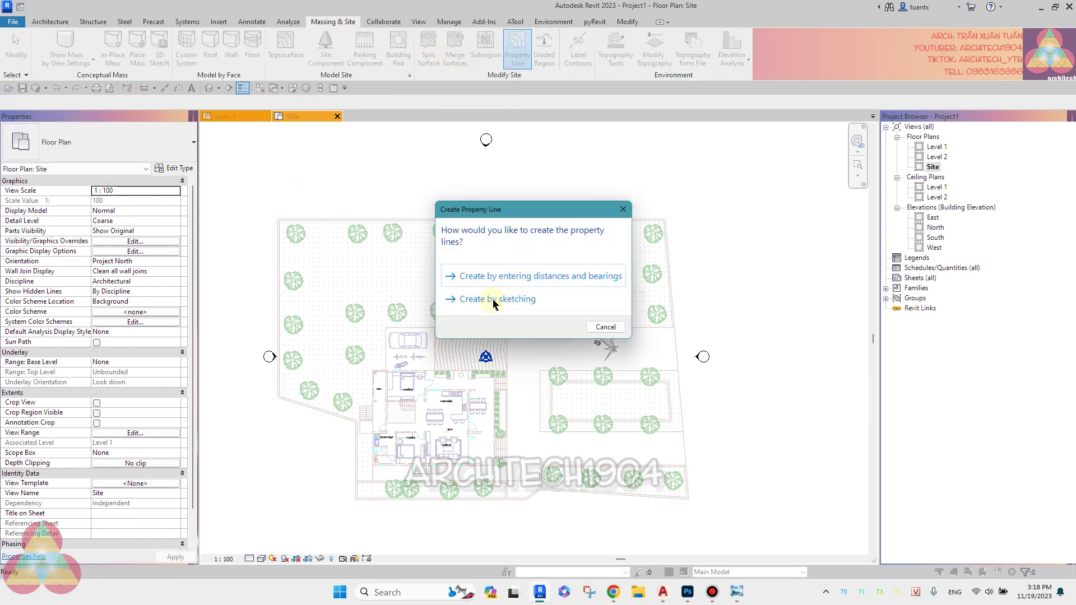
pyautogui.click(496, 301)
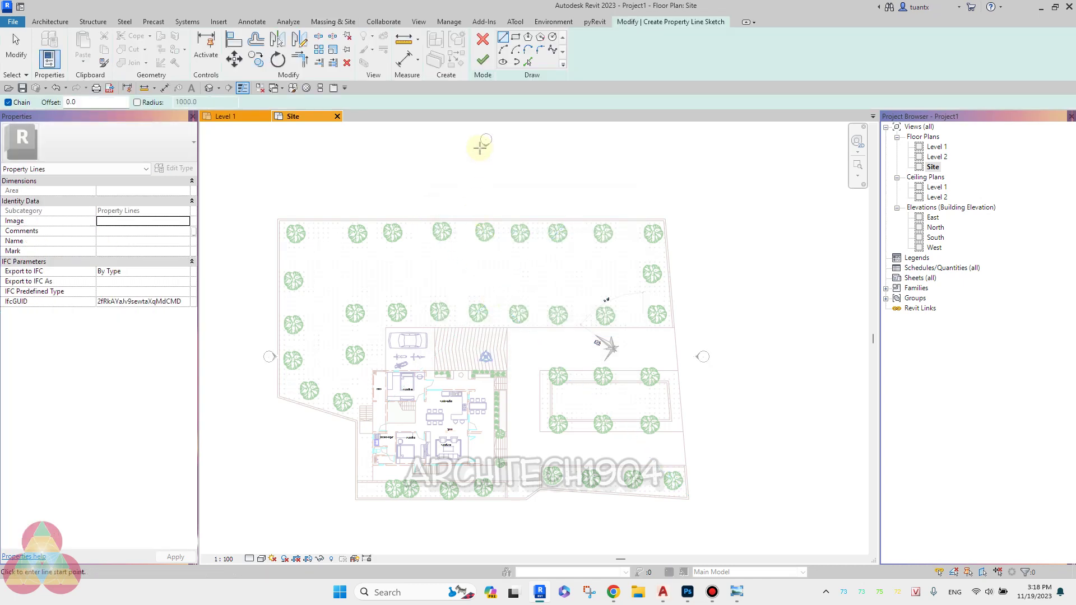
pyautogui.click(527, 62)
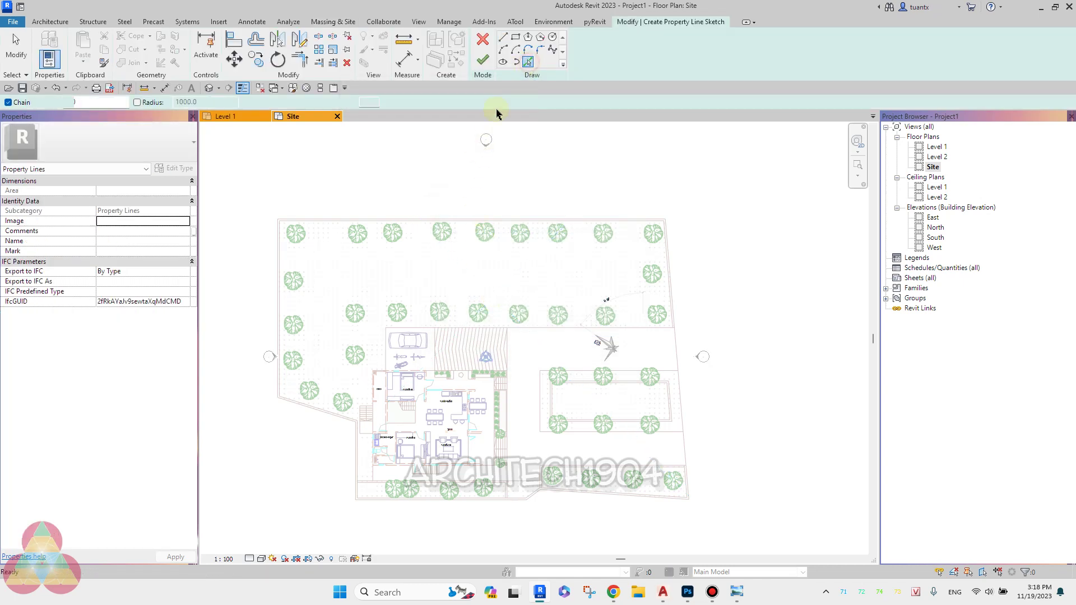
pyautogui.scroll(1, 445, 219)
pyautogui.click(445, 218)
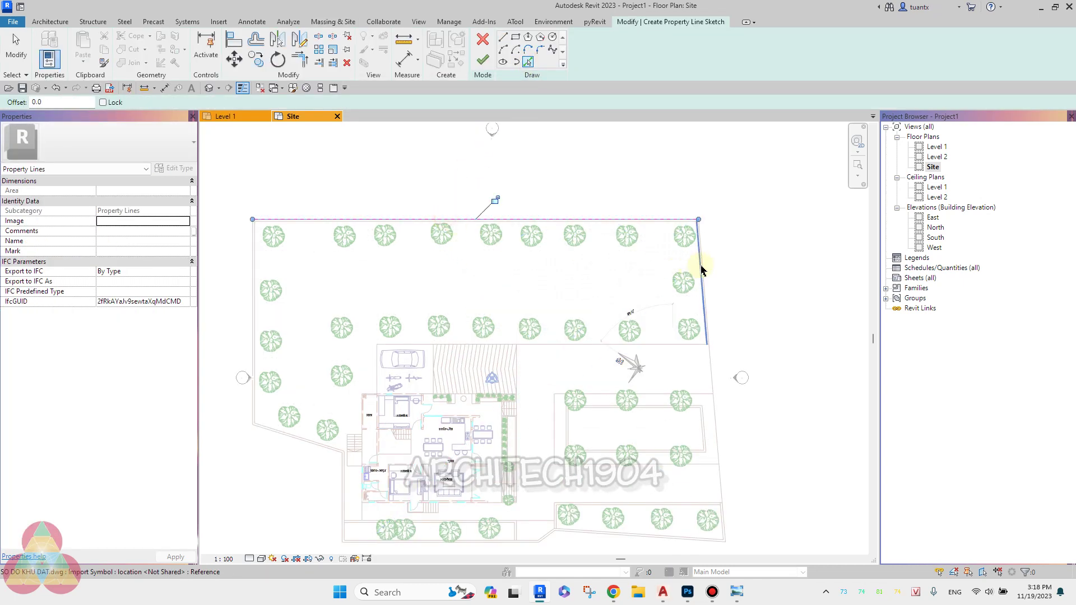
pyautogui.click(704, 272)
# - Pick the bottom, short vertical, diagonal and left lot edges, then finish the property line
pyautogui.scroll(2, 617, 456)
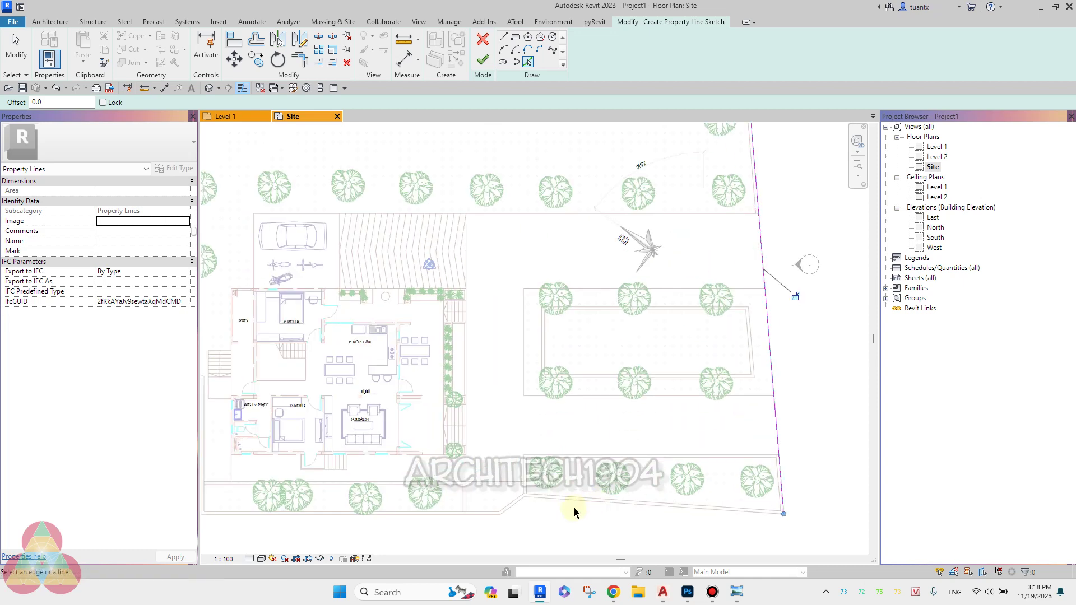
pyautogui.click(570, 500)
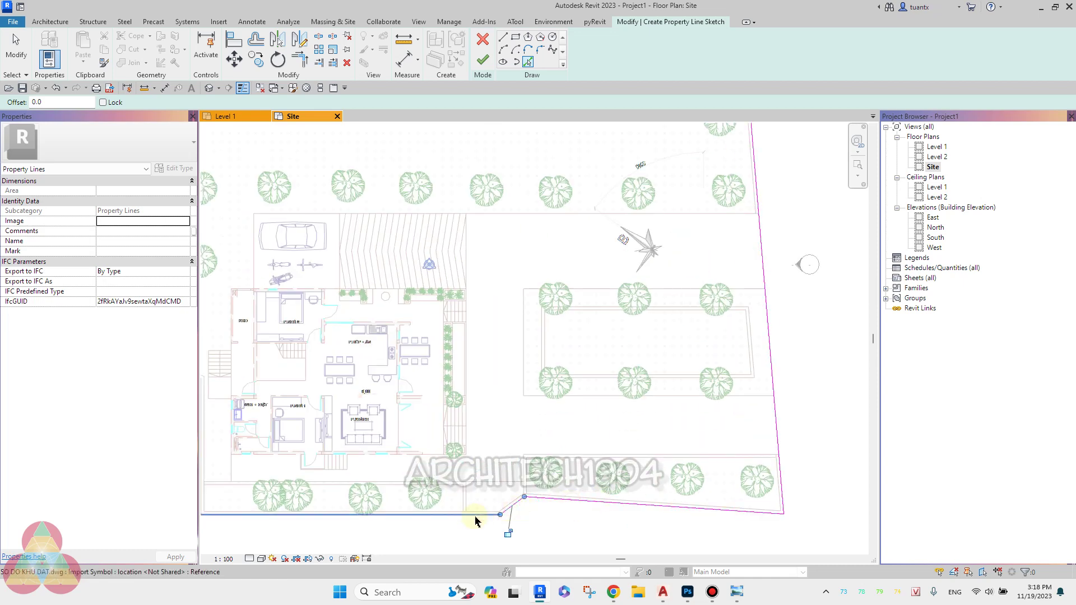
pyautogui.click(424, 512)
pyautogui.moveTo(424, 512); pyautogui.dragTo(463, 475, button='middle')
pyautogui.click(452, 416)
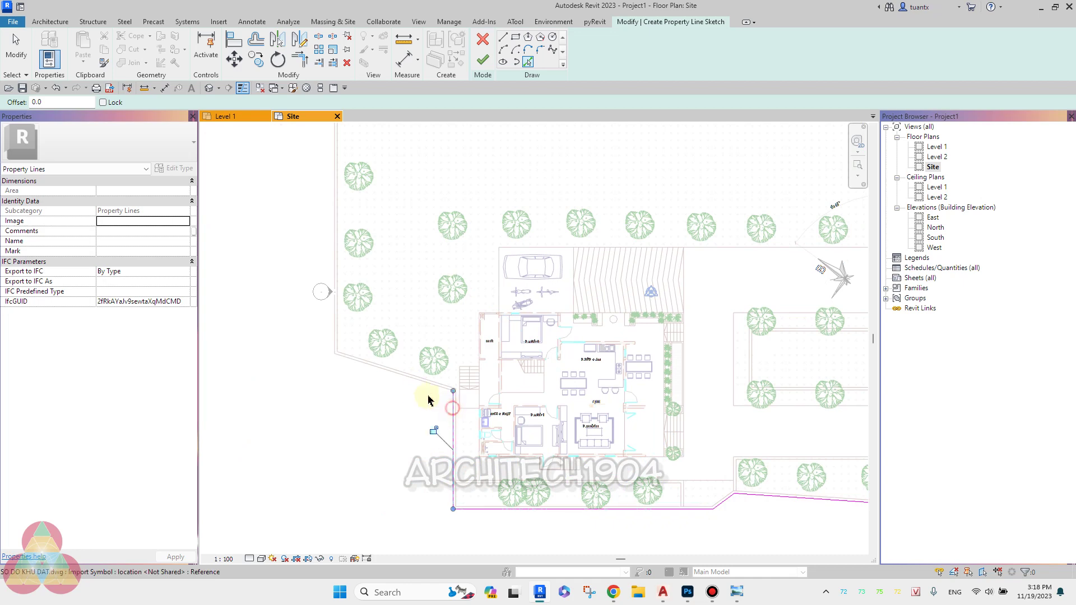
pyautogui.click(413, 382)
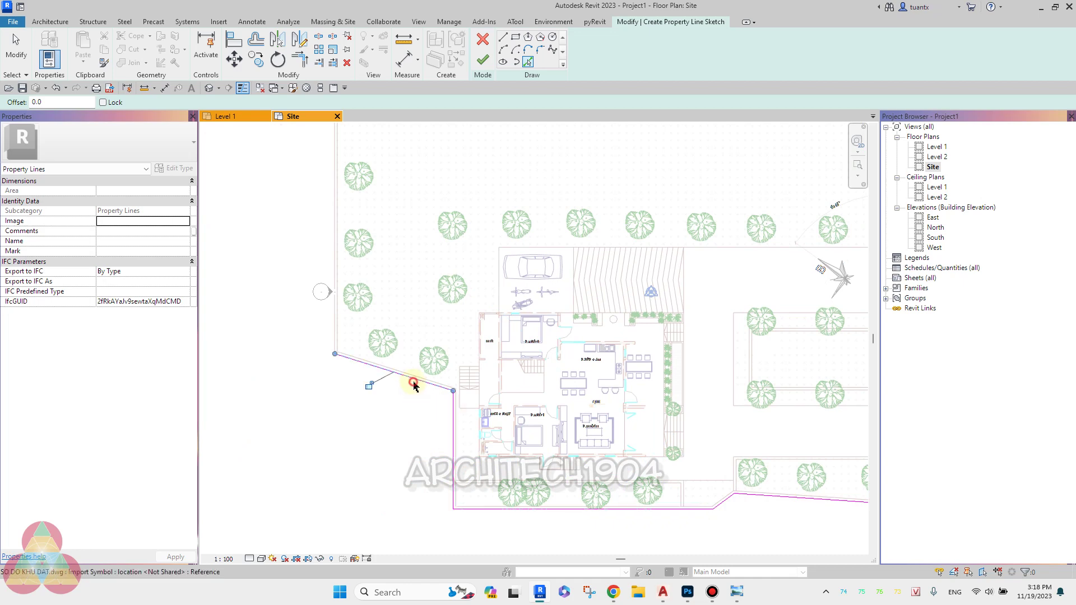
pyautogui.click(335, 342)
pyautogui.scroll(-1, 335, 342)
pyautogui.moveTo(335, 342); pyautogui.dragTo(339, 423, button='middle')
pyautogui.click(482, 60)
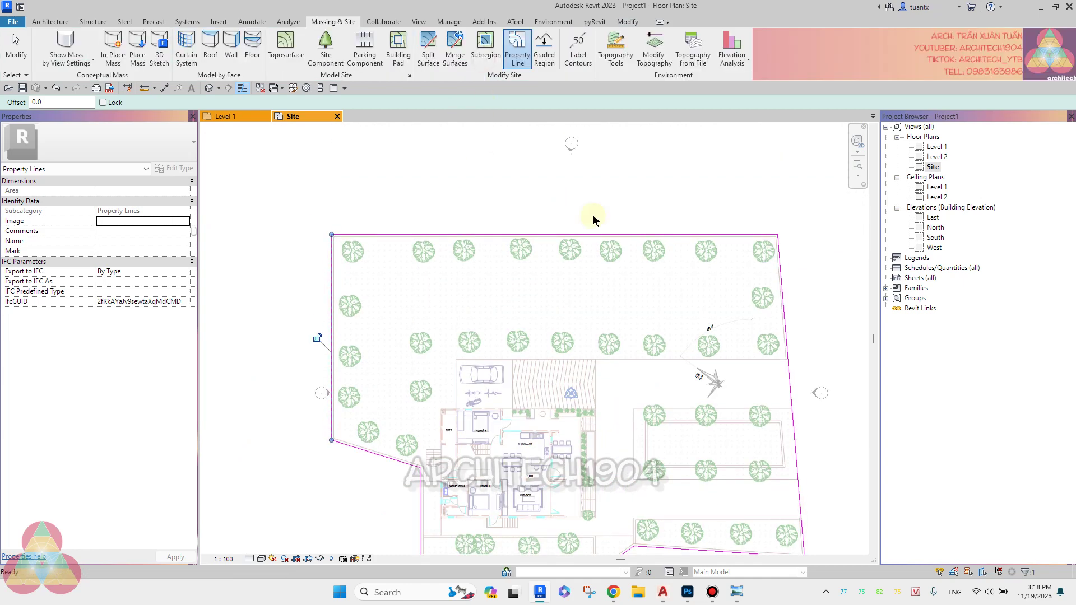
pyautogui.scroll(-1, 782, 268)
pyautogui.press('Escape')
pyautogui.scroll(2, 572, 149)
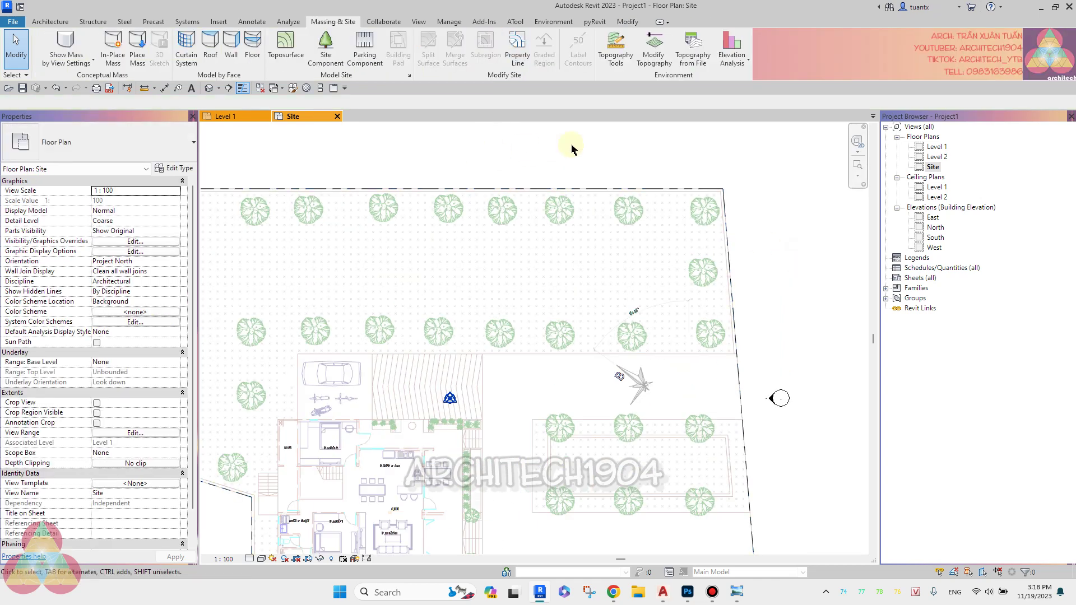
pyautogui.moveTo(792, 331); pyautogui.dragTo(764, 212, button='middle')
pyautogui.scroll(-1, 773, 224)
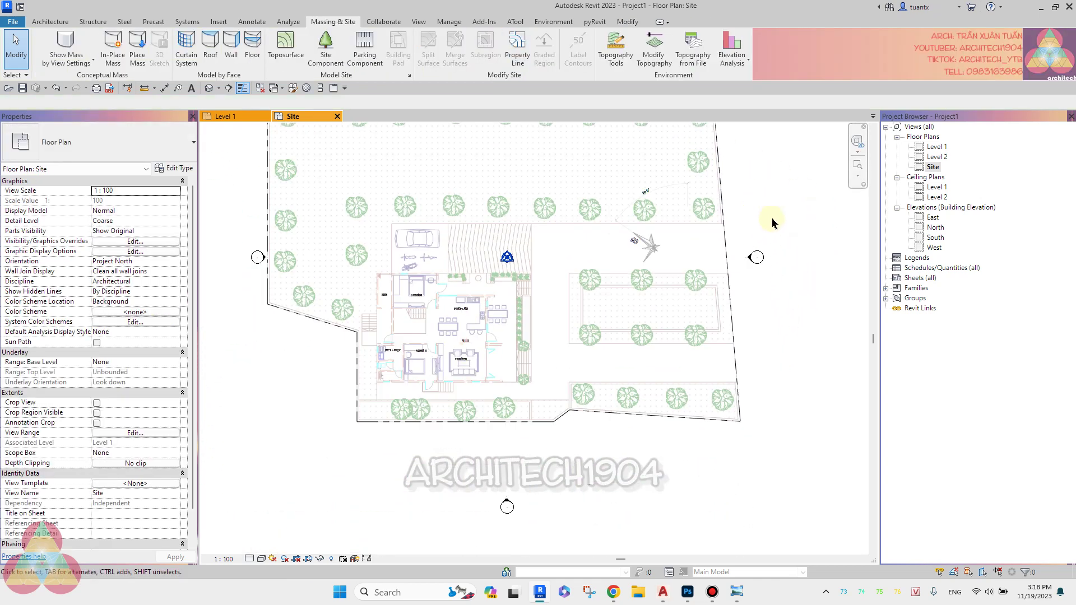
pyautogui.doubleClick(936, 146)
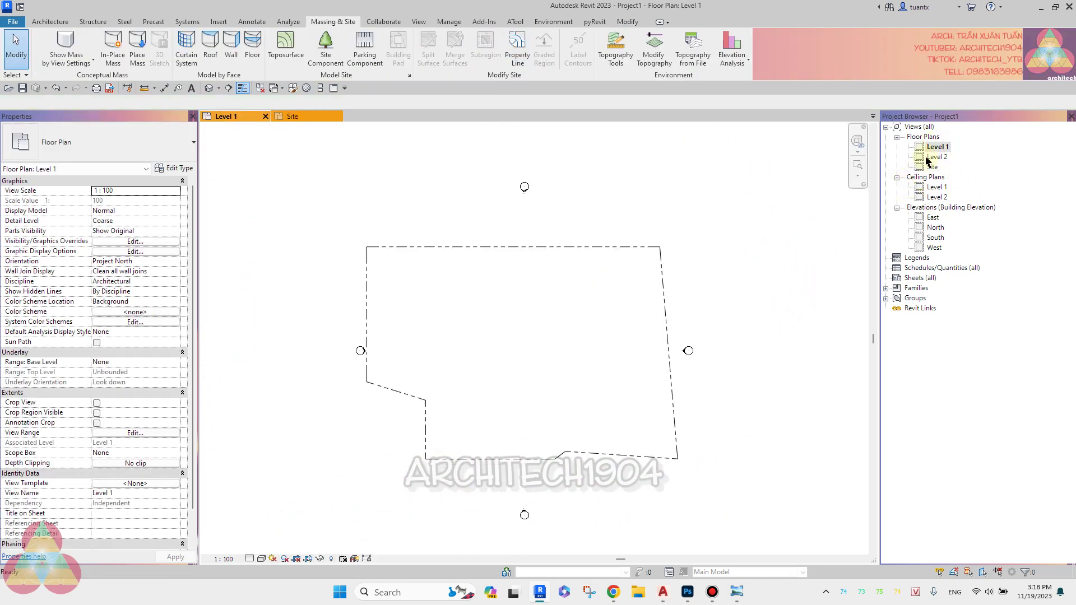
pyautogui.click(929, 157)
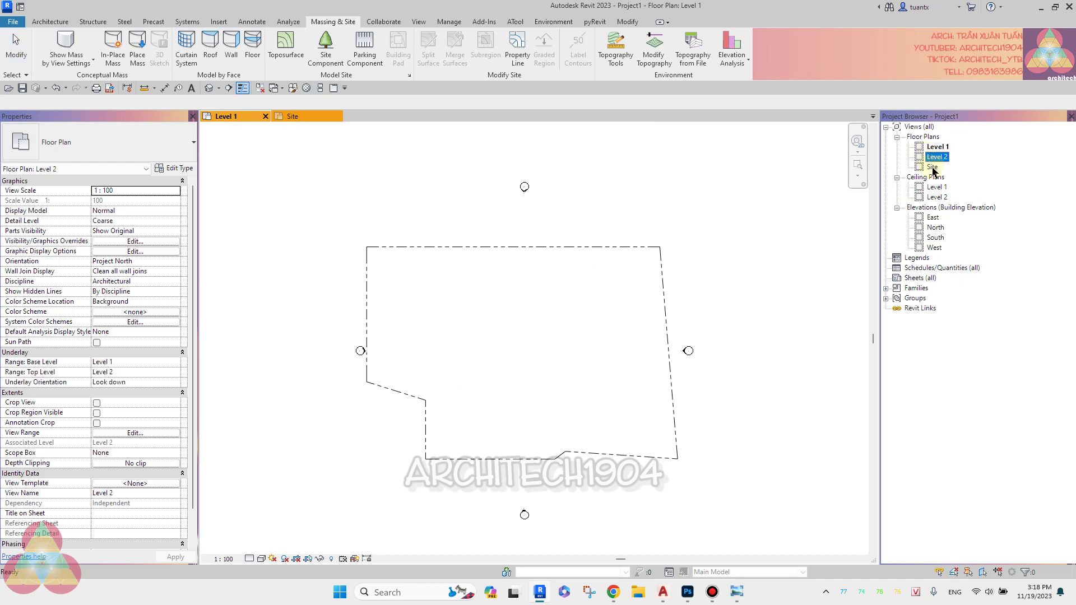
pyautogui.doubleClick(933, 167)
pyautogui.scroll(-2, 724, 281)
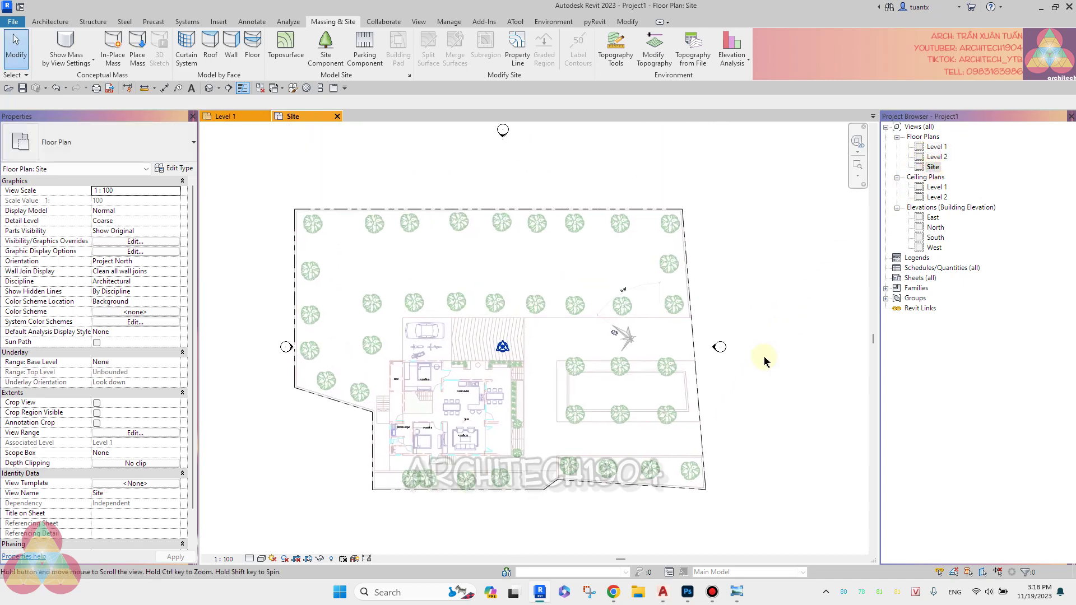
pyautogui.scroll(3, 645, 336)
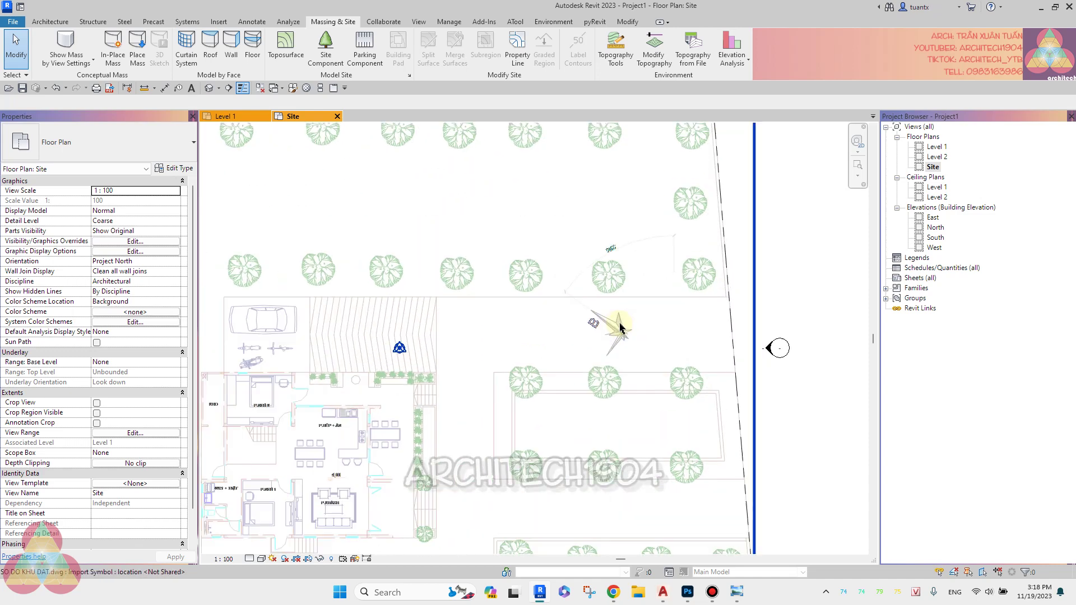
pyautogui.moveTo(615, 325); pyautogui.dragTo(611, 353, button='middle')
pyautogui.scroll(-2, 611, 353)
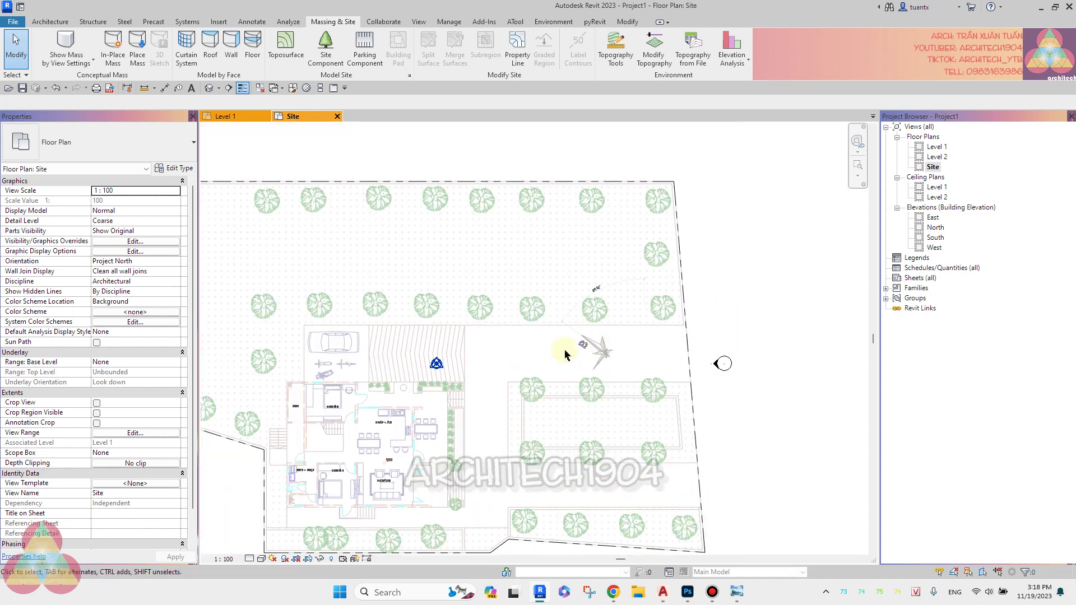
pyautogui.scroll(-1, 564, 353)
pyautogui.scroll(-1, 773, 322)
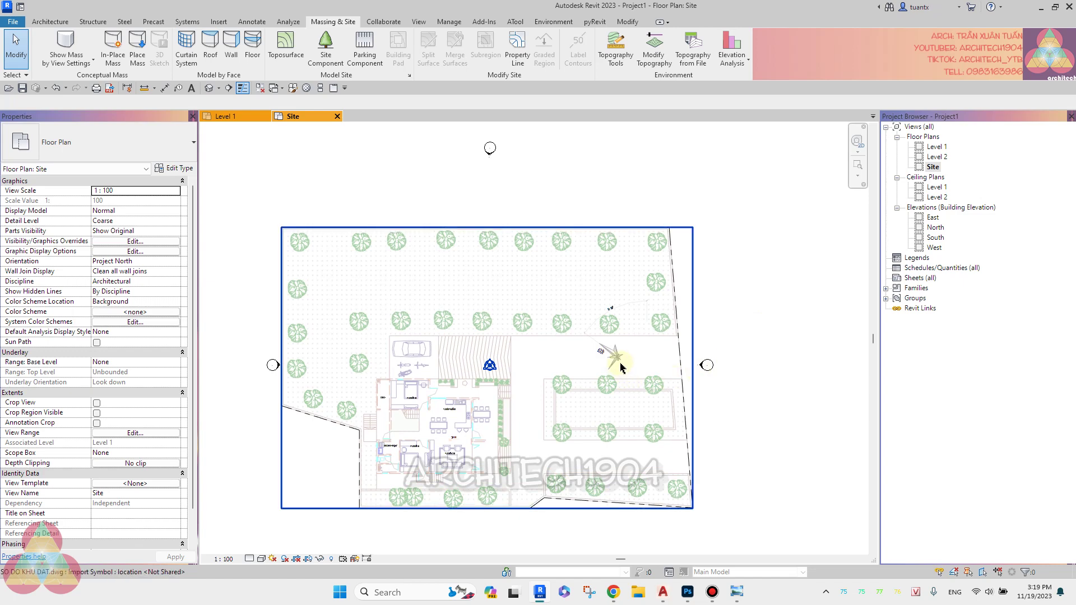
pyautogui.scroll(1, 621, 368)
pyautogui.scroll(1, 619, 363)
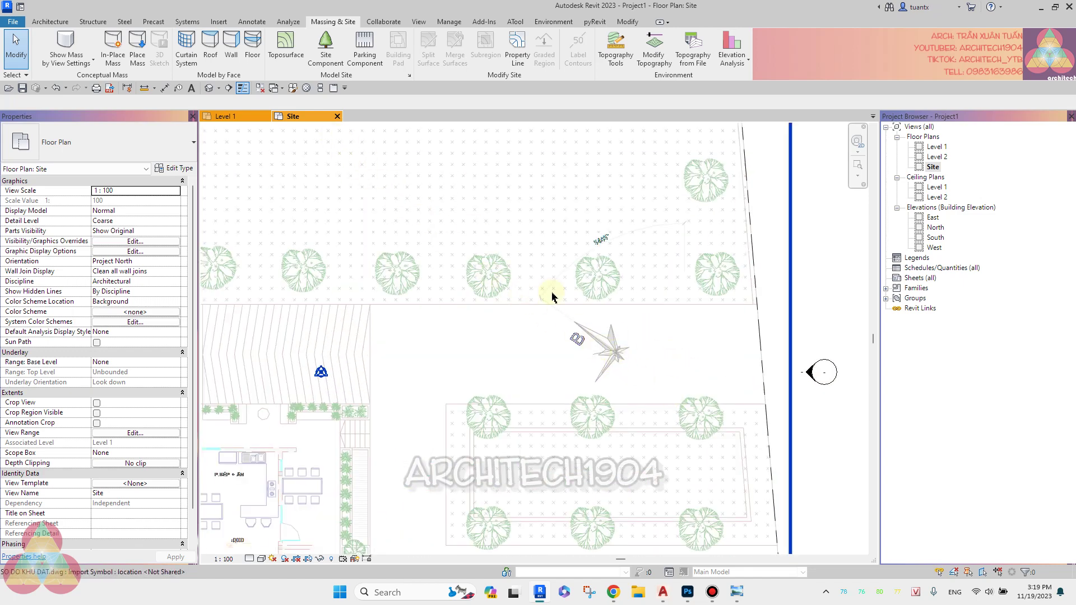
pyautogui.scroll(-1, 550, 286)
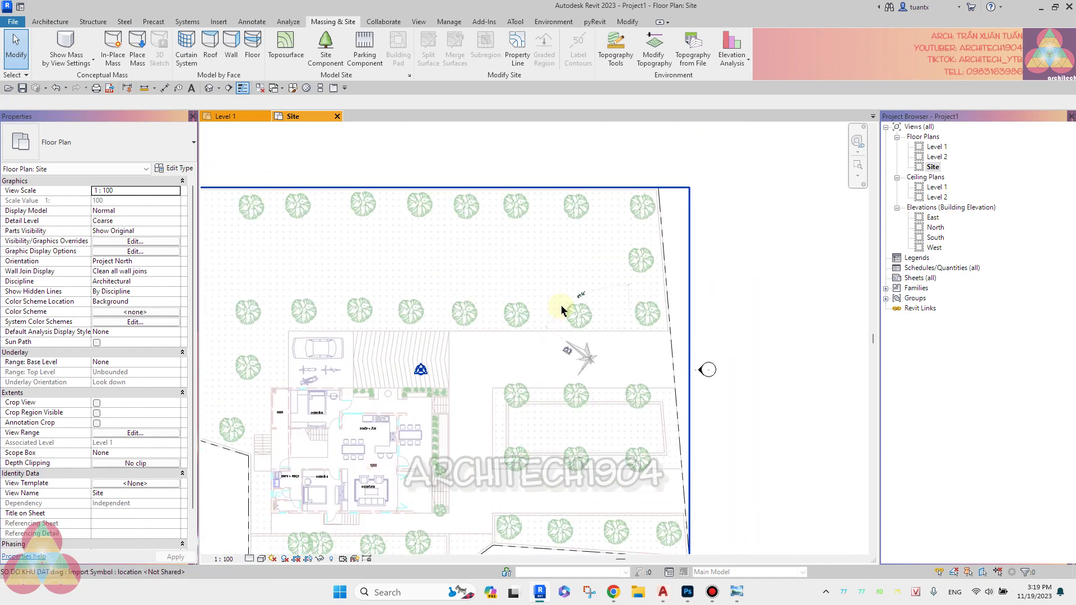
pyautogui.moveTo(563, 310); pyautogui.dragTo(650, 308, button='middle')
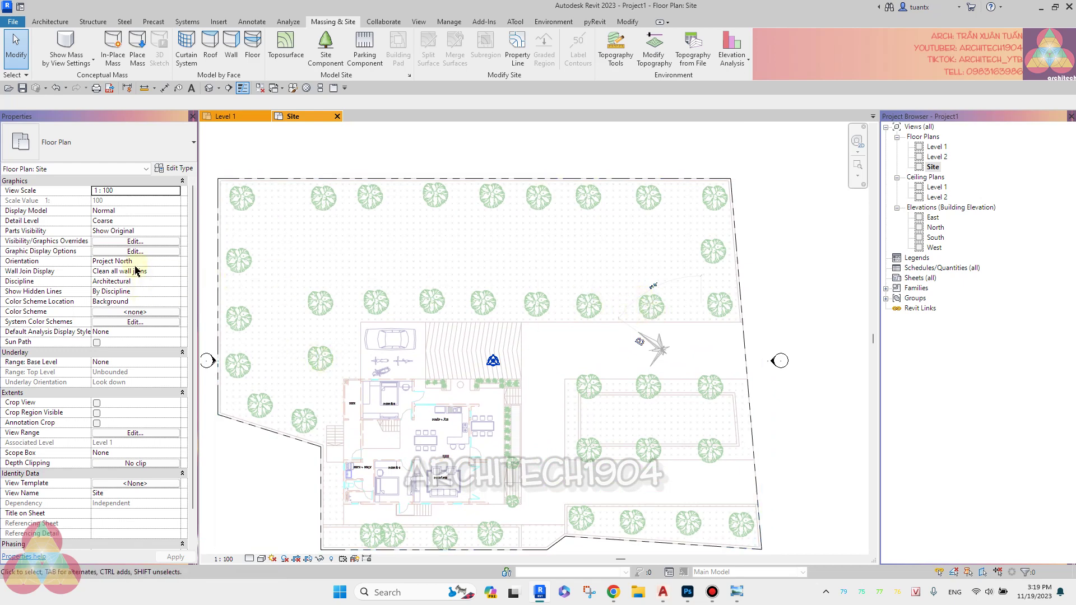
# - Change the Site view's Orientation property from Project North to True North
pyautogui.click(152, 262)
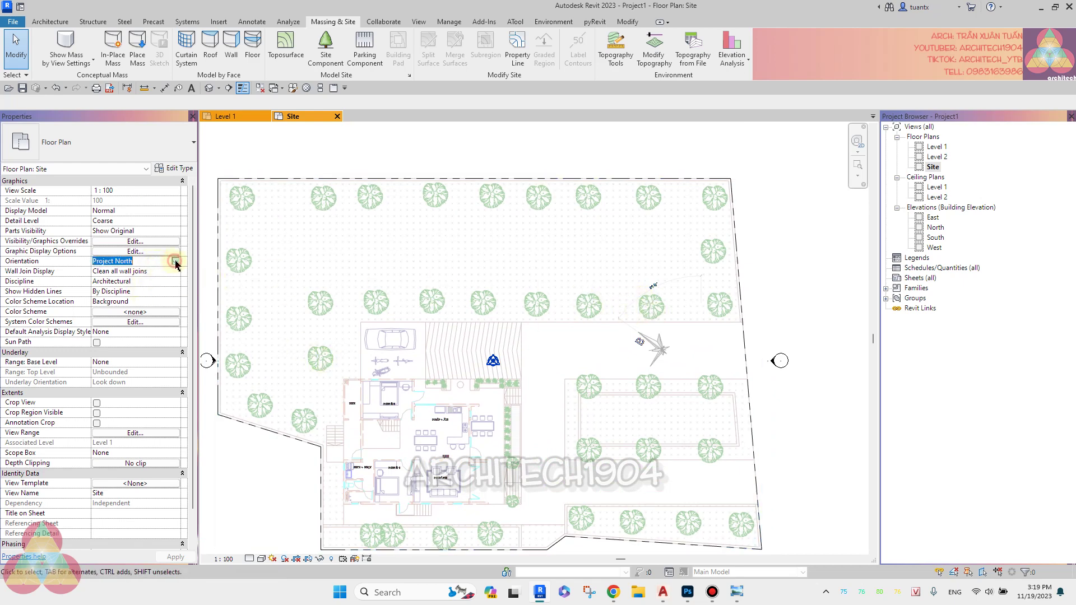
pyautogui.click(150, 263)
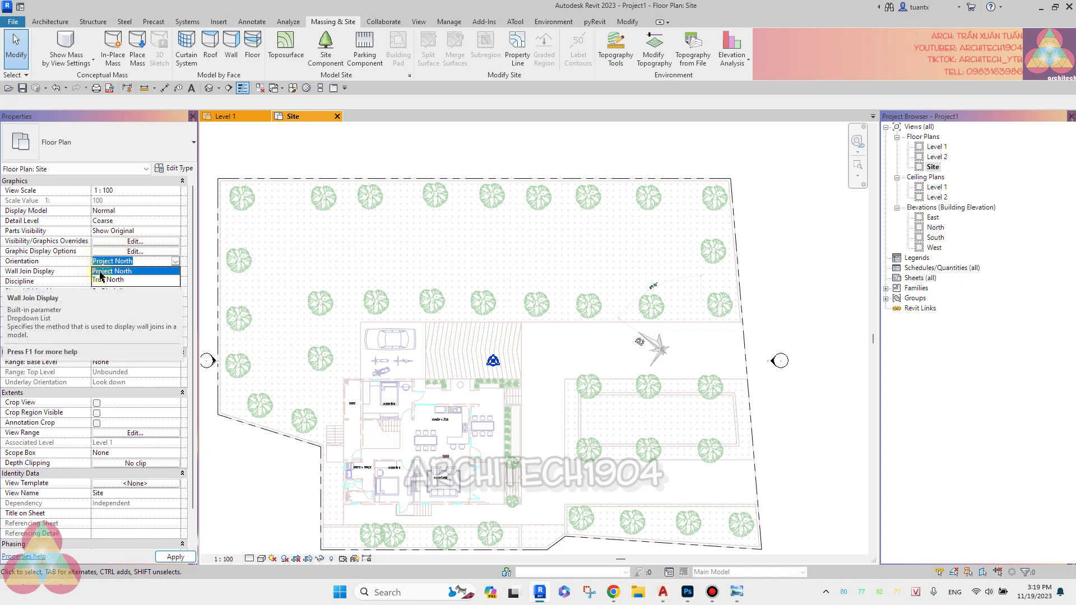
pyautogui.scroll(-2, 729, 277)
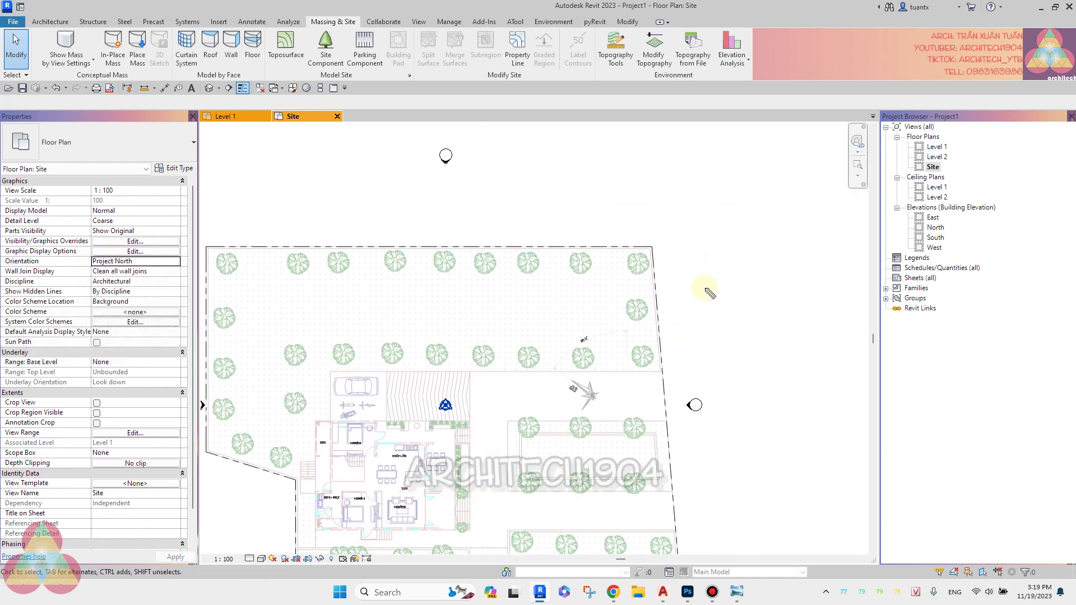
pyautogui.moveTo(710, 314)
pyautogui.mouseDown()
pyautogui.moveTo(713, 231)
pyautogui.moveTo(690, 234)
pyautogui.moveTo(733, 235)
pyautogui.mouseUp()
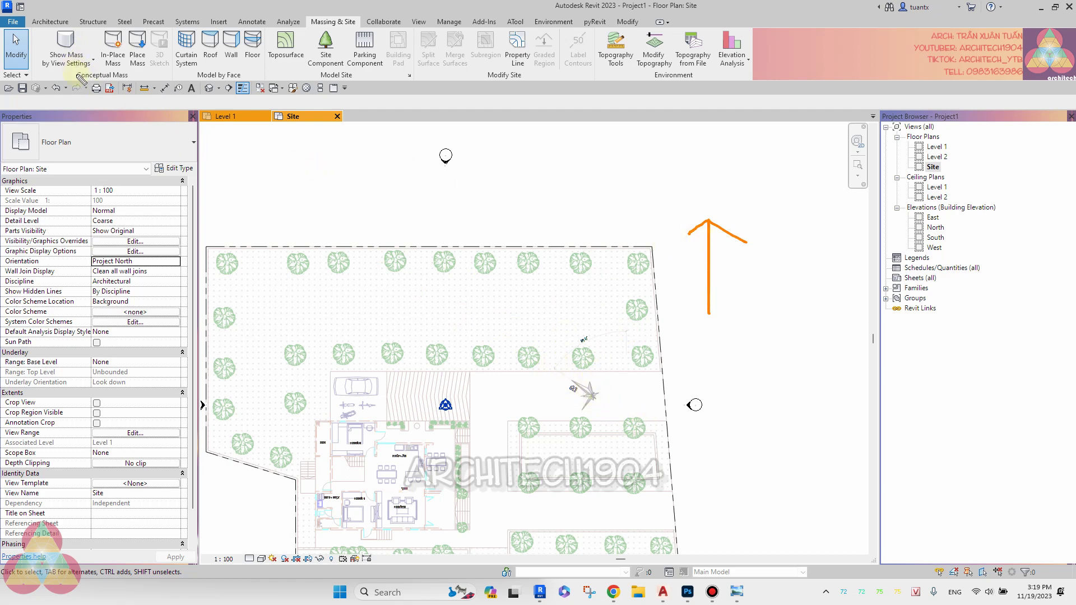
pyautogui.press('Escape')
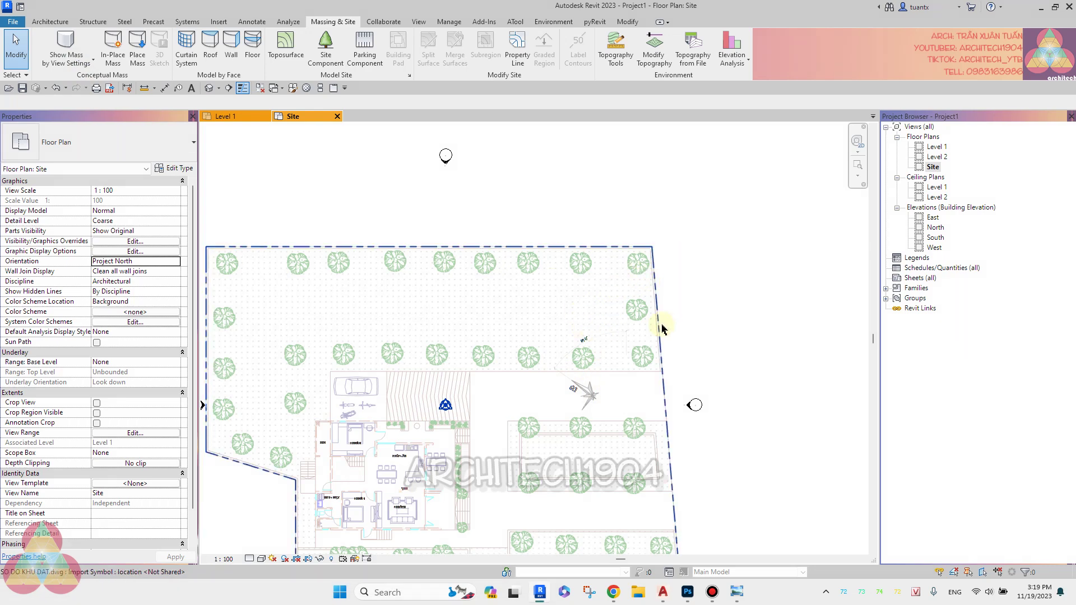
pyautogui.scroll(-1, 513, 305)
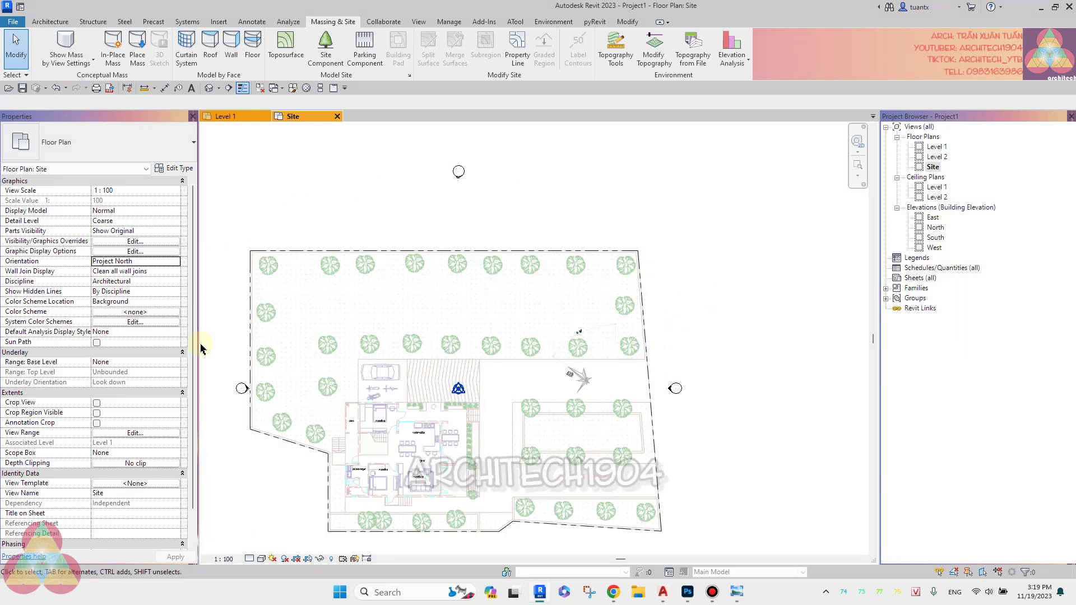
pyautogui.click(933, 168)
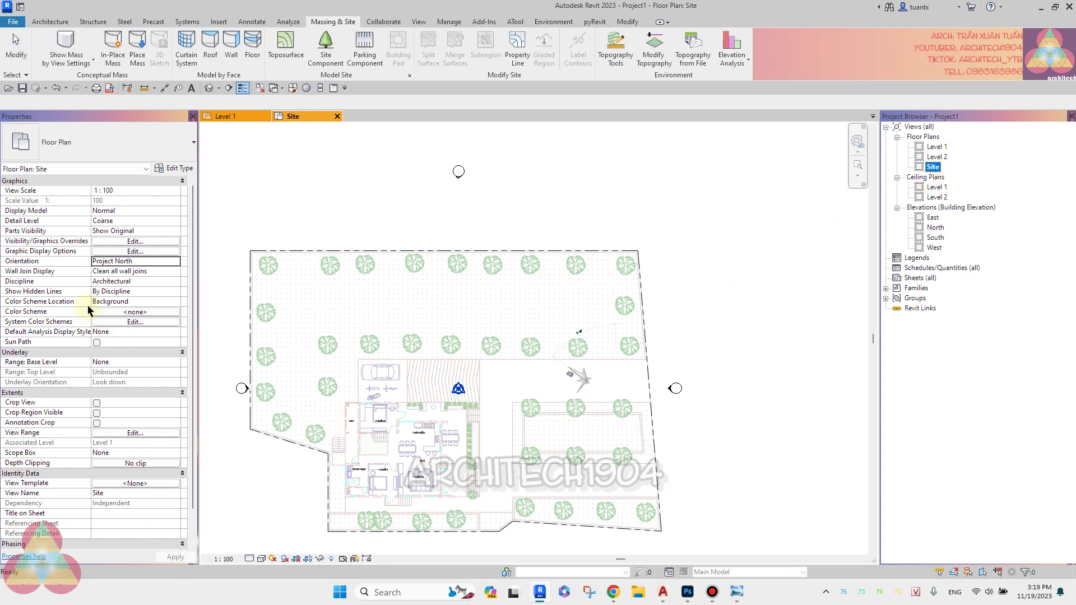
pyautogui.click(35, 264)
pyautogui.click(175, 264)
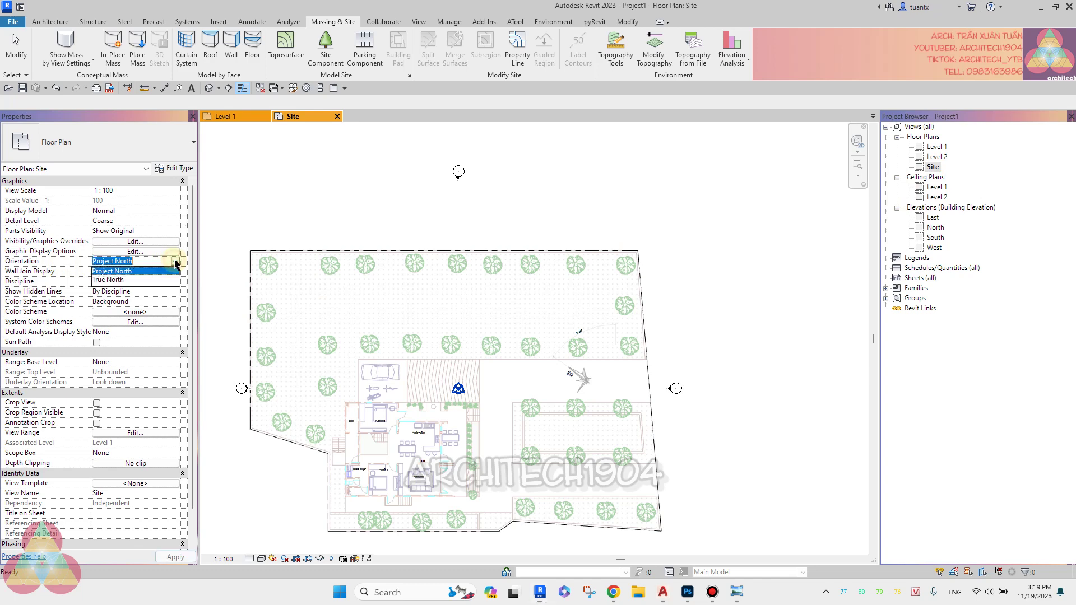
pyautogui.click(123, 282)
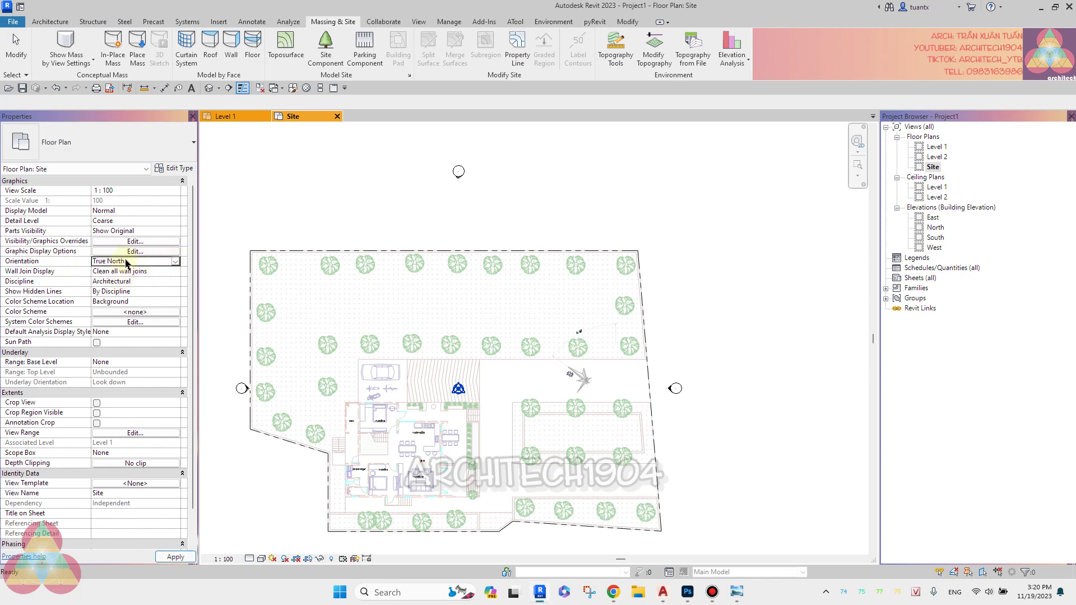
# - Start Rotate Project North and move the rotation centre onto the north arrow
pyautogui.click(448, 22)
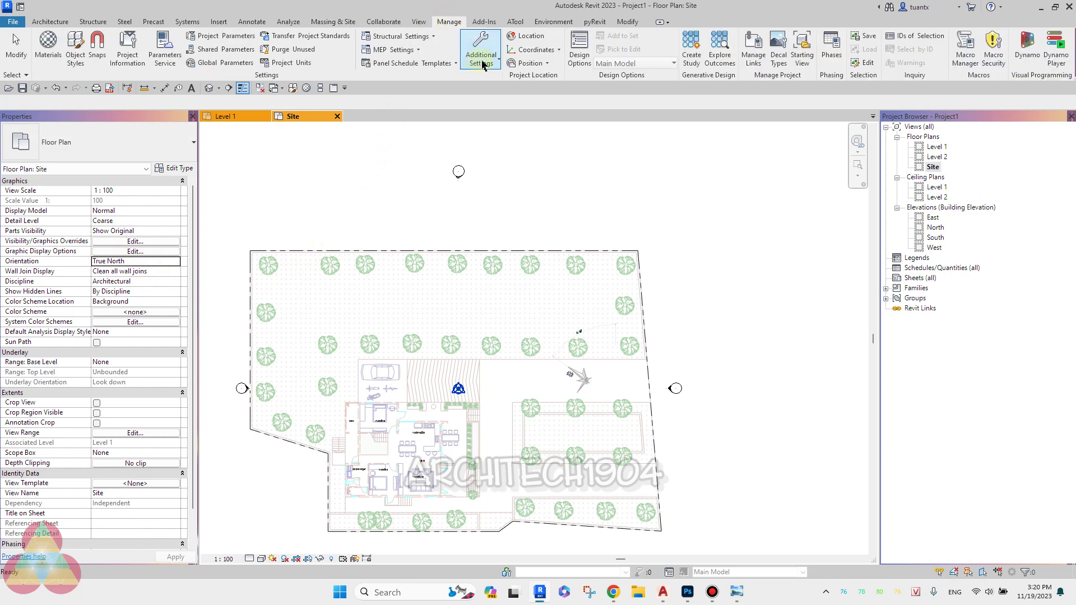
pyautogui.click(534, 66)
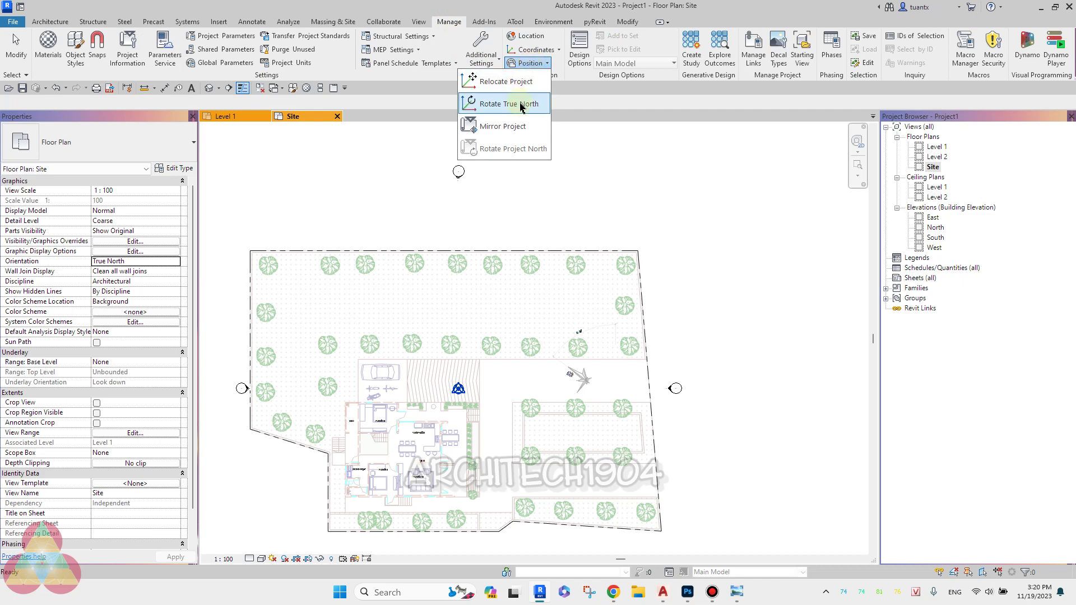
pyautogui.click(521, 105)
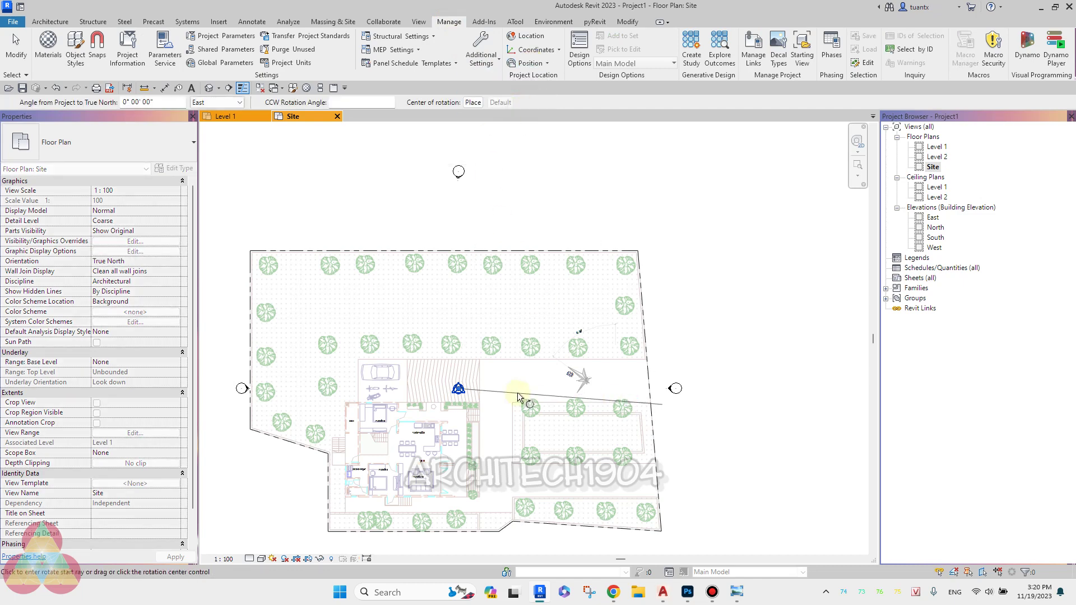
pyautogui.scroll(4, 516, 392)
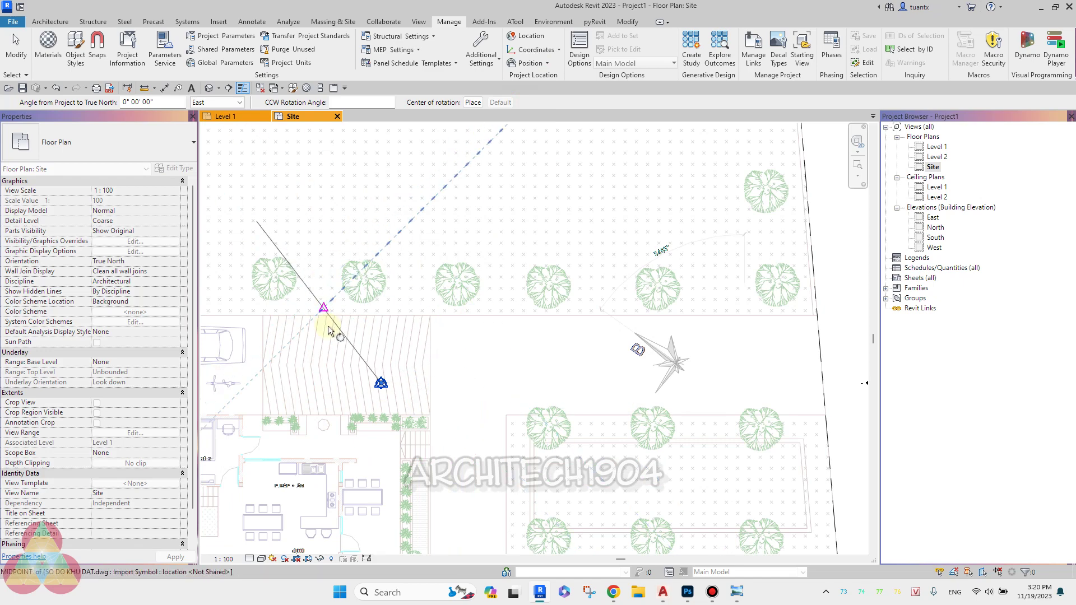
pyautogui.scroll(2, 406, 380)
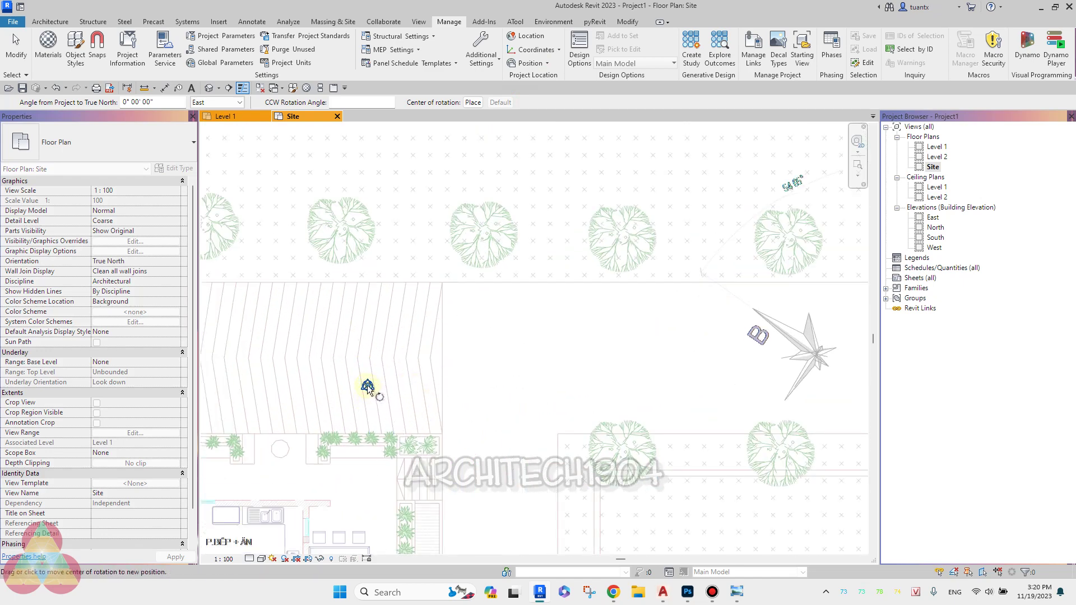
pyautogui.click(368, 388)
pyautogui.scroll(1, 863, 376)
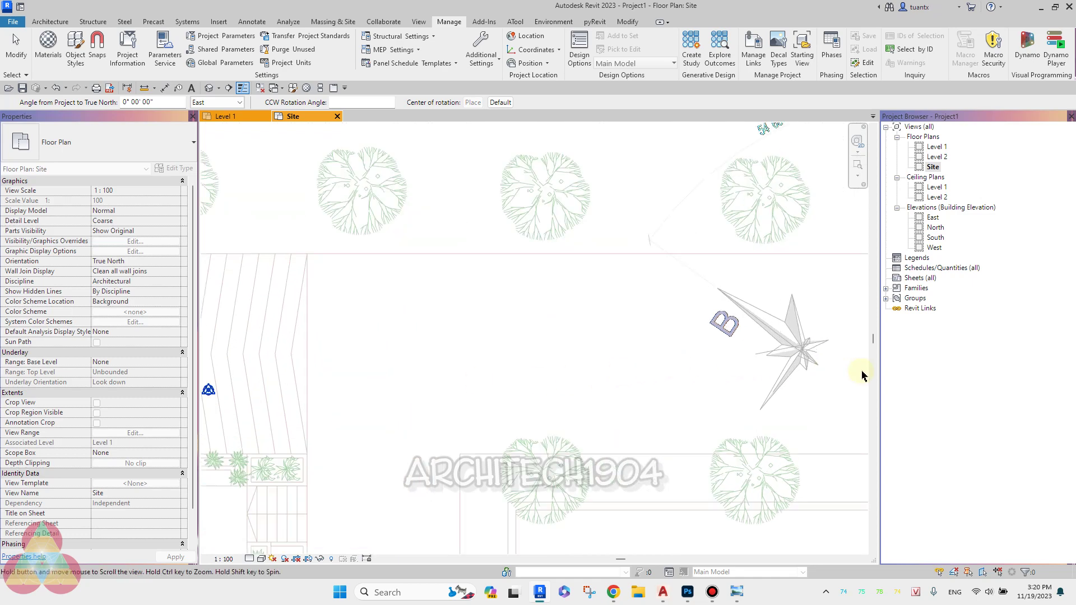
pyautogui.scroll(1, 852, 370)
pyautogui.scroll(1, 824, 358)
pyautogui.scroll(1, 814, 352)
pyautogui.scroll(1, 785, 339)
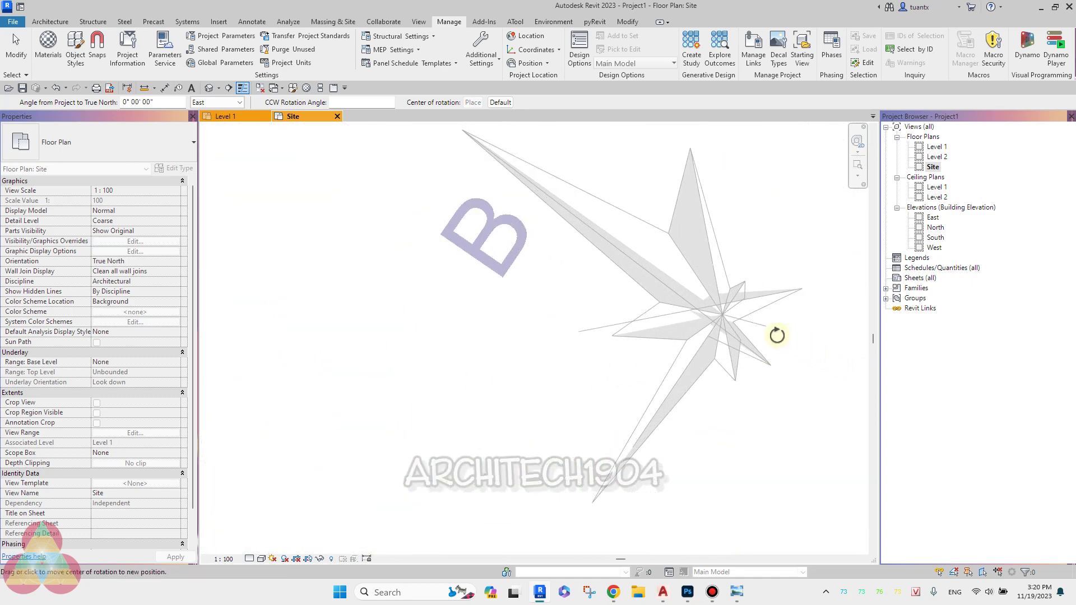
pyautogui.moveTo(777, 335); pyautogui.dragTo(653, 301)
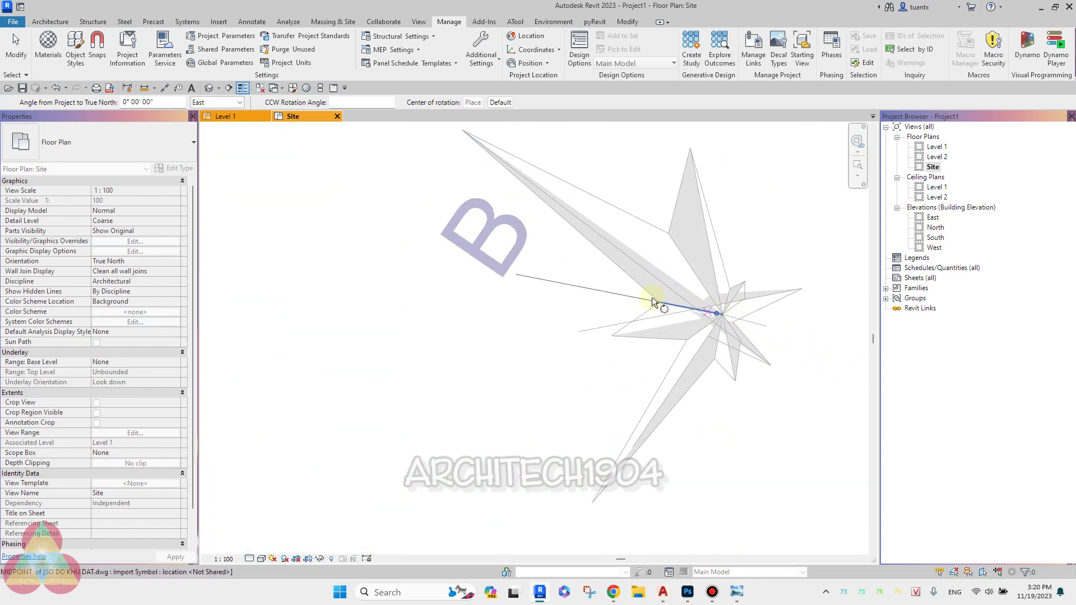
pyautogui.scroll(-1, 653, 303)
pyautogui.scroll(-1, 650, 311)
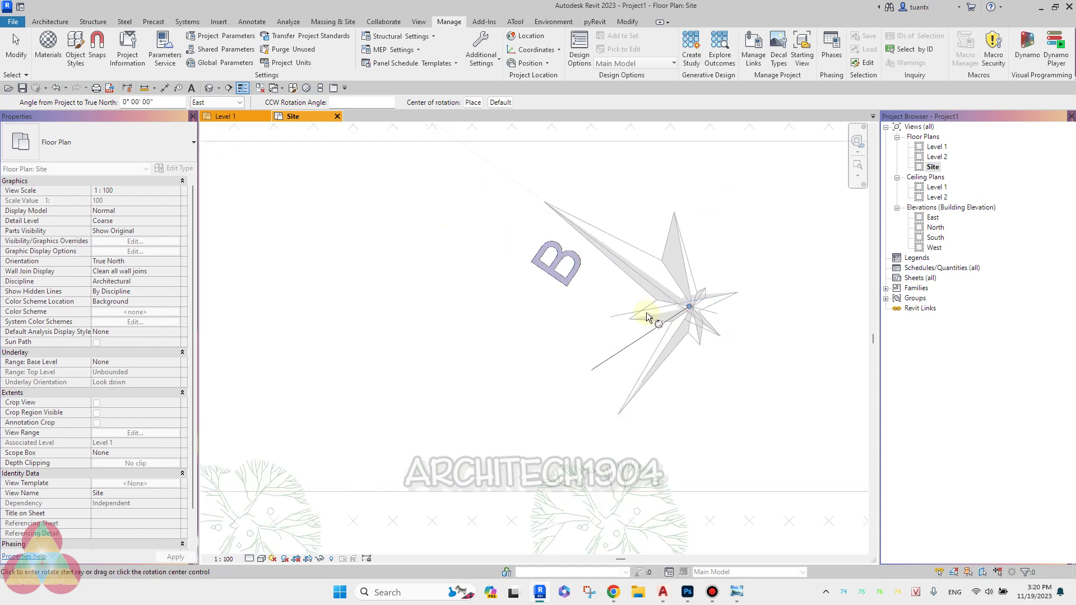
pyautogui.scroll(2, 567, 204)
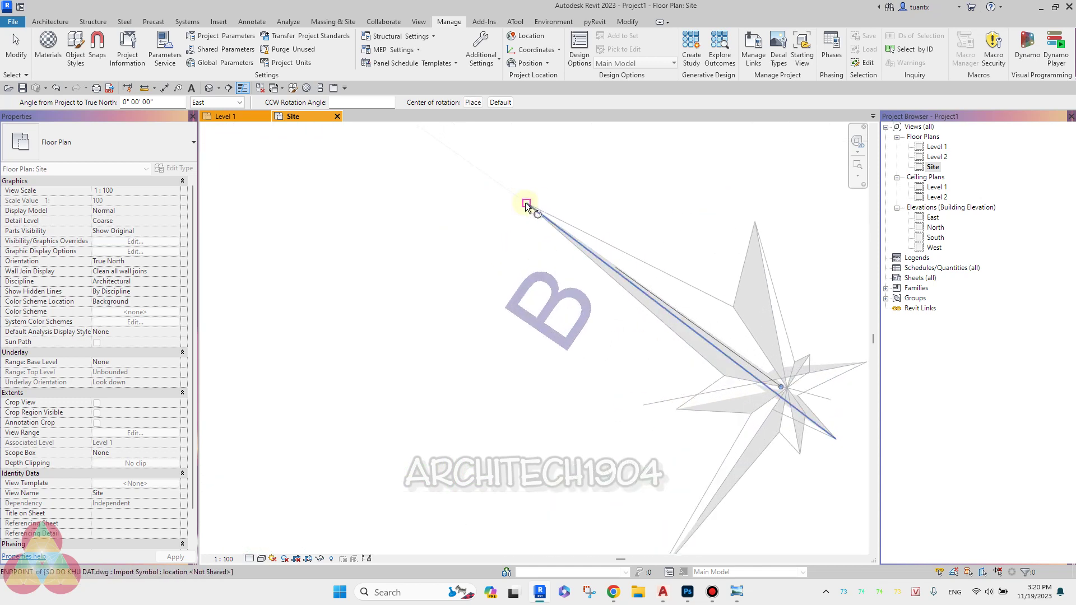
# - Set the start ray at the north arrow tip and enter a 54.65° rotation
pyautogui.click(526, 203)
pyautogui.scroll(-2, 533, 204)
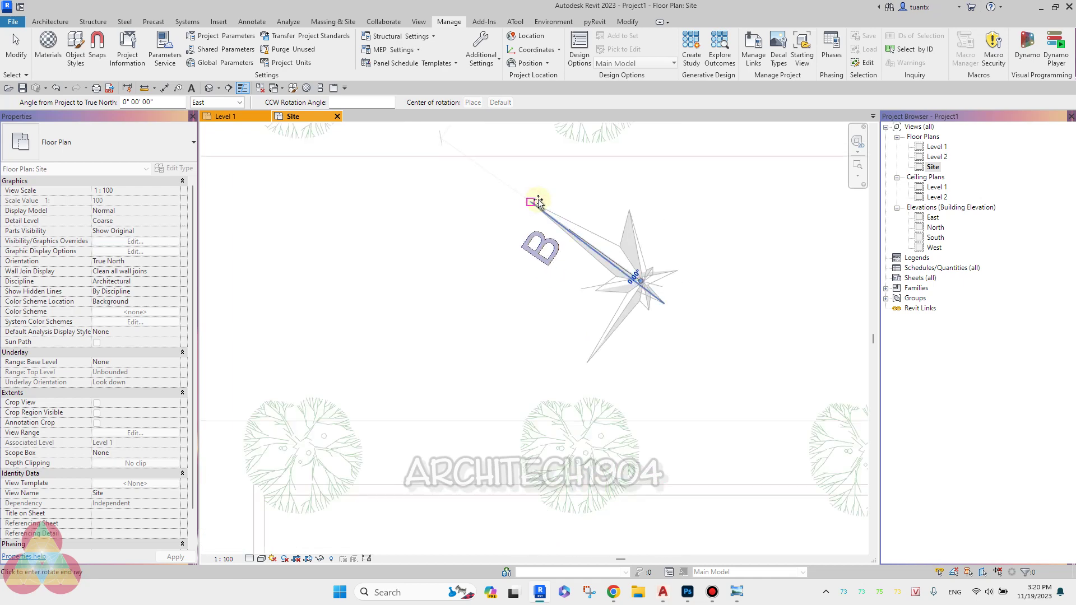
pyautogui.scroll(-1, 561, 197)
pyautogui.moveTo(599, 190); pyautogui.dragTo(579, 317, button='middle')
pyautogui.scroll(1, 583, 316)
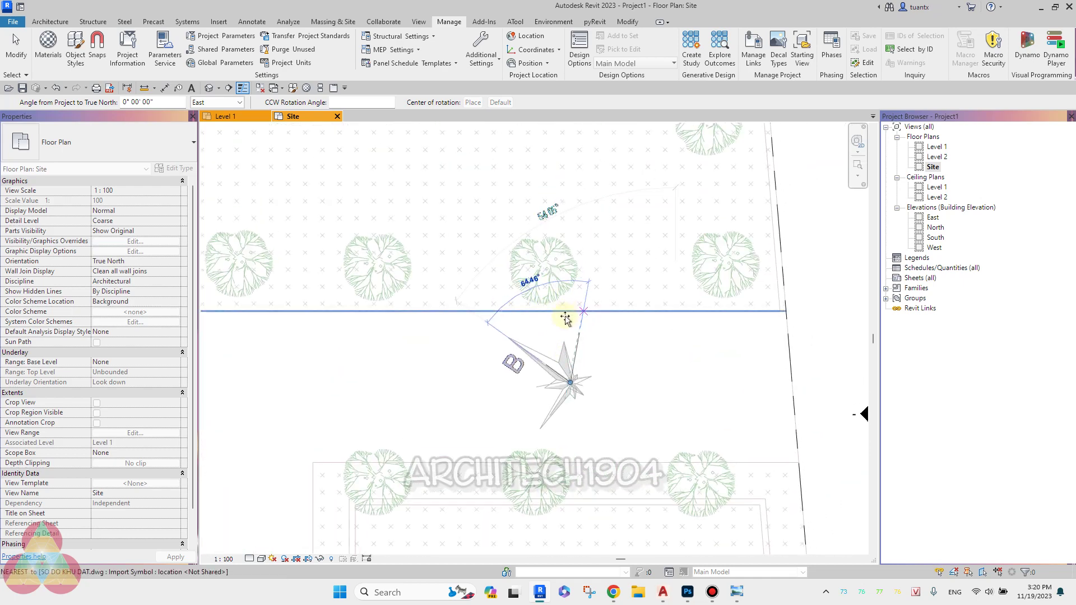
pyautogui.scroll(1, 577, 331)
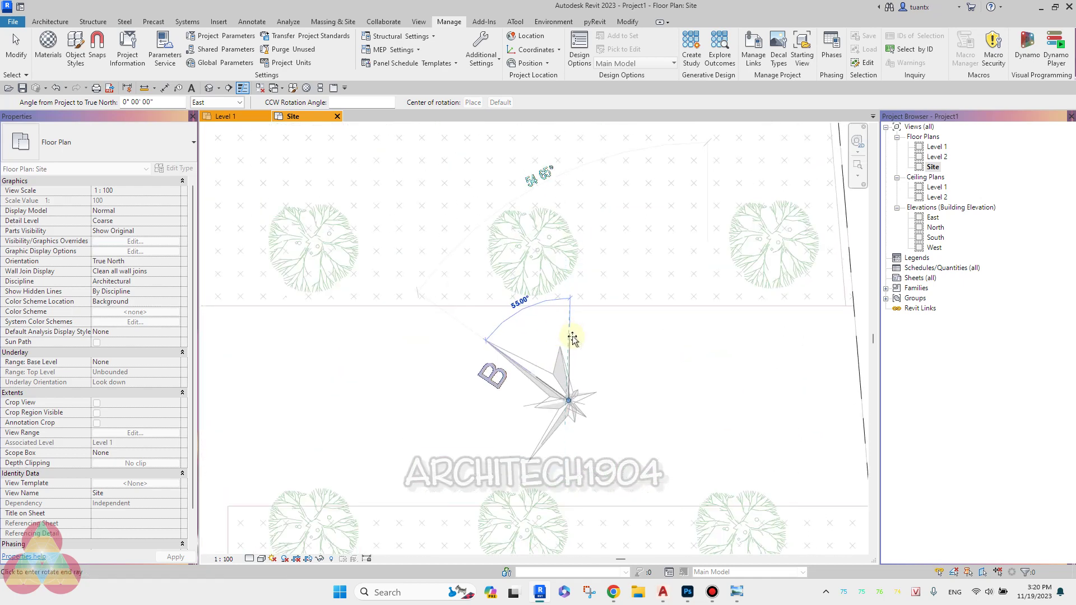
pyautogui.scroll(2, 555, 203)
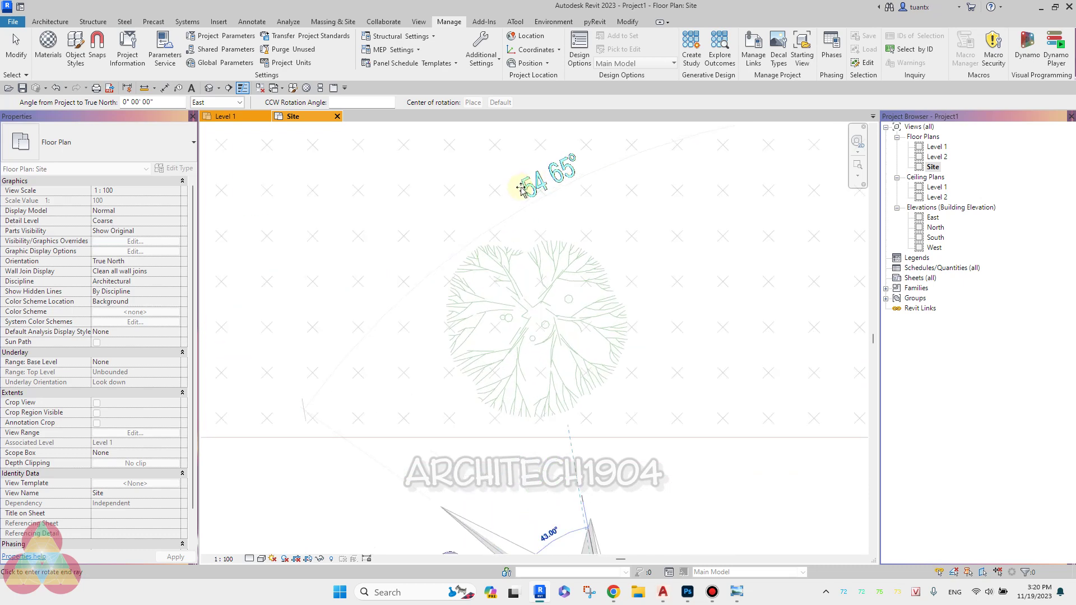
pyautogui.scroll(-3, 564, 199)
pyautogui.scroll(2, 555, 364)
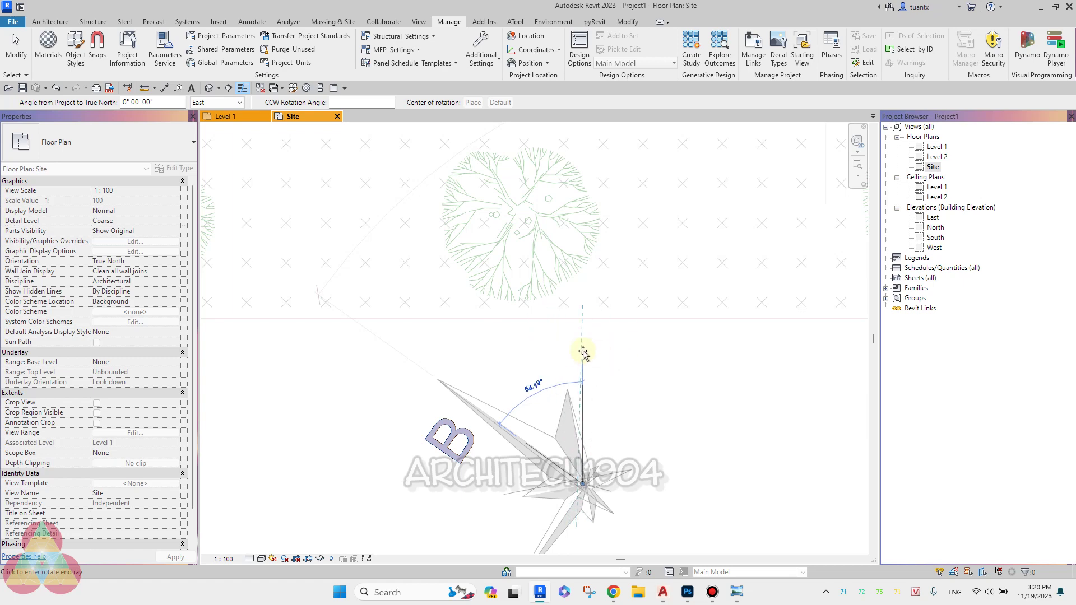
pyautogui.scroll(-2, 583, 352)
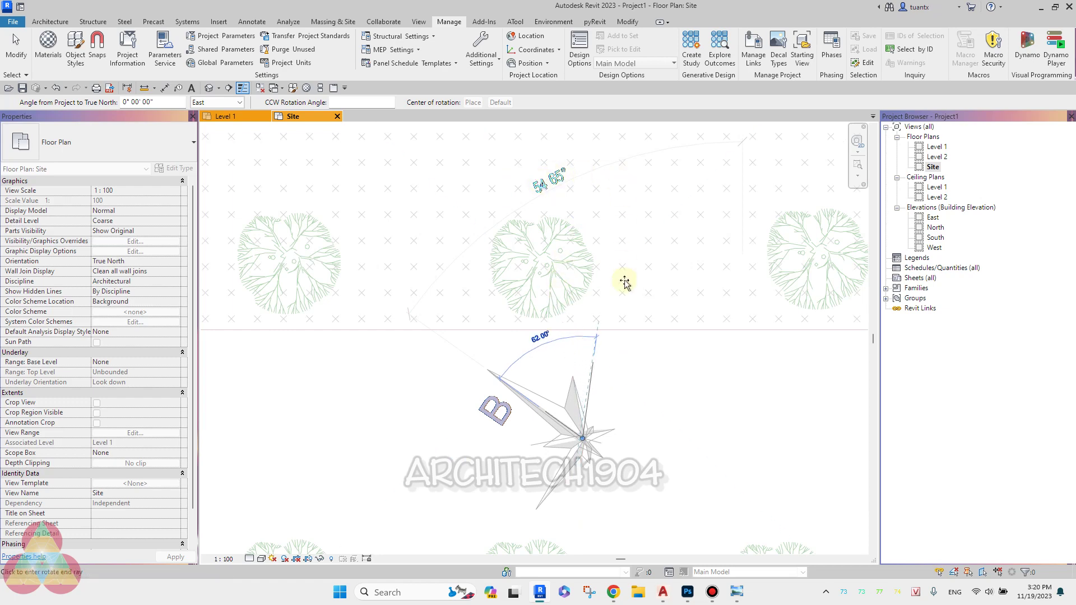
pyautogui.scroll(1, 578, 359)
pyautogui.write('54.65')
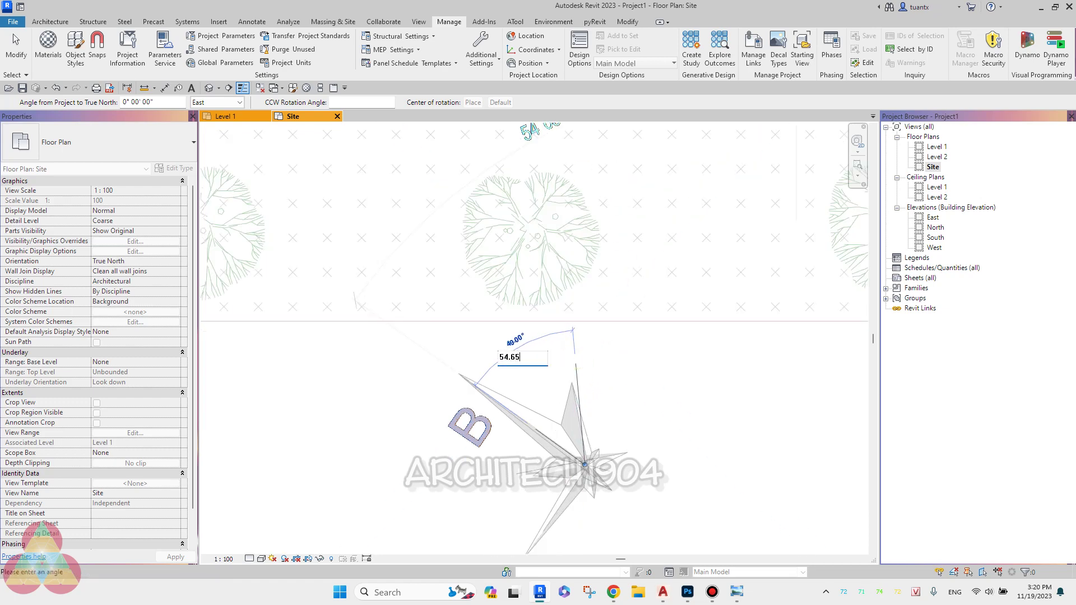
pyautogui.press('Return')
pyautogui.scroll(-1, 517, 312)
pyautogui.scroll(-2, 505, 308)
# - Pan and zoom around the Site plan to view the rotated plot
pyautogui.scroll(-2, 436, 363)
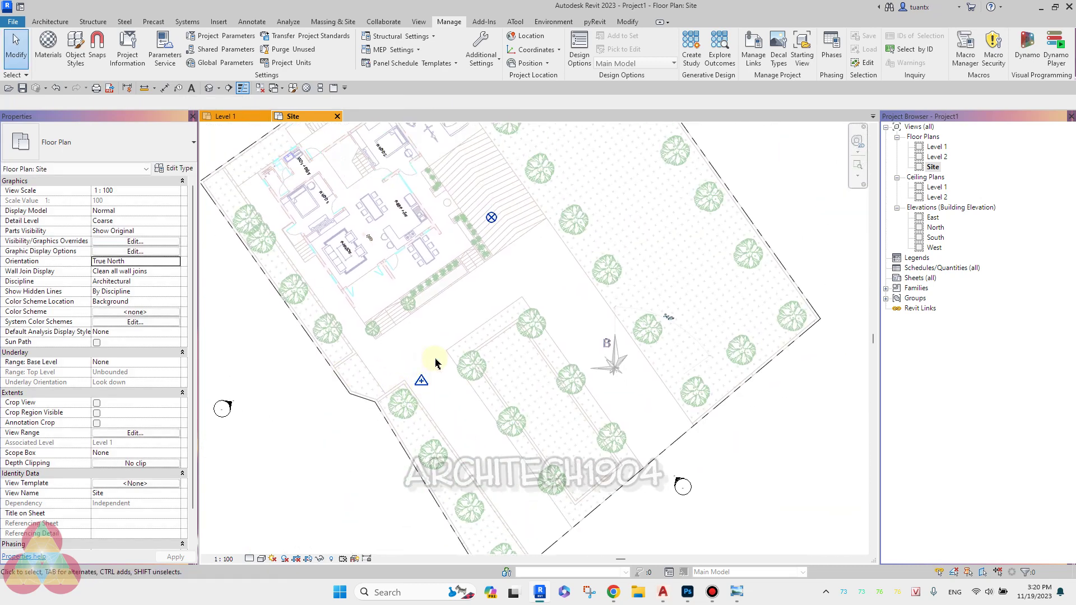
pyautogui.scroll(-1, 436, 363)
pyautogui.scroll(1, 605, 368)
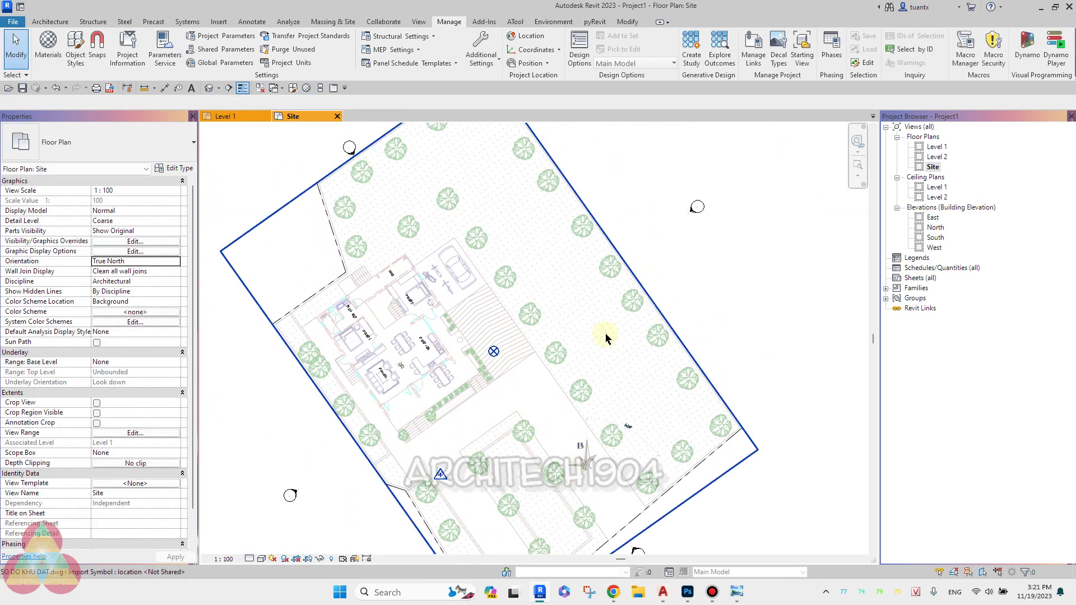
pyautogui.scroll(-1, 607, 339)
pyautogui.moveTo(470, 303); pyautogui.dragTo(482, 286, button='middle')
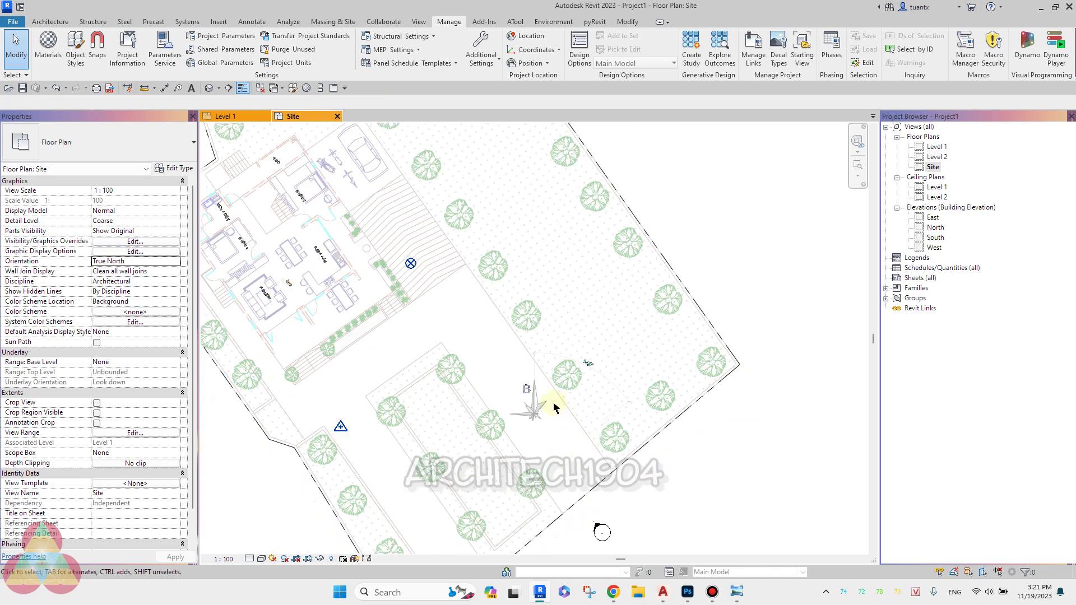
pyautogui.scroll(-2, 592, 428)
pyautogui.scroll(2, 550, 288)
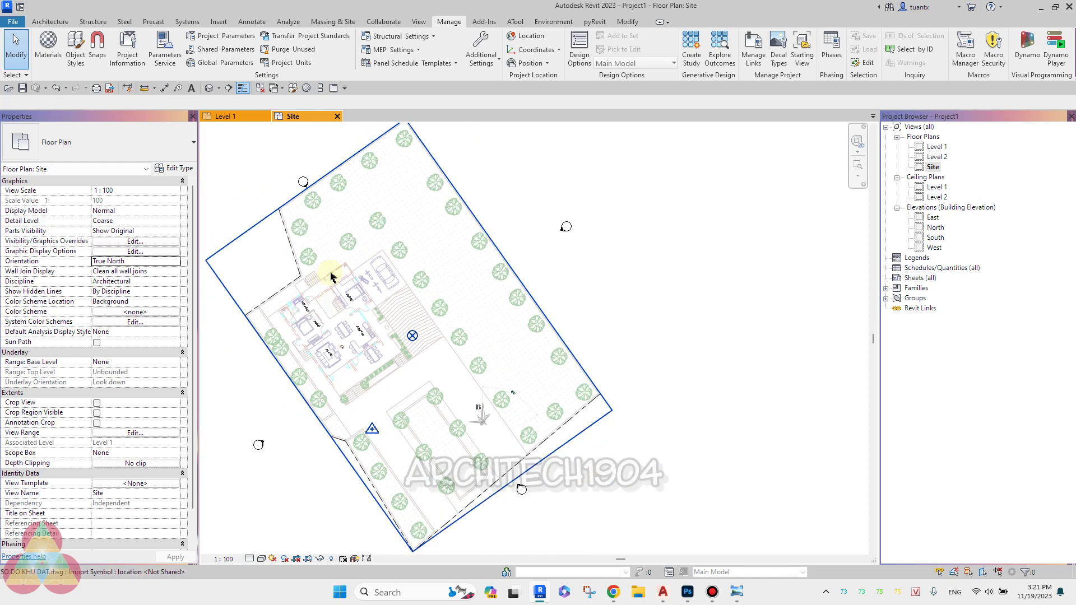
# - Open the Level 1 floor plan and set its Orientation to True North
pyautogui.doubleClick(934, 147)
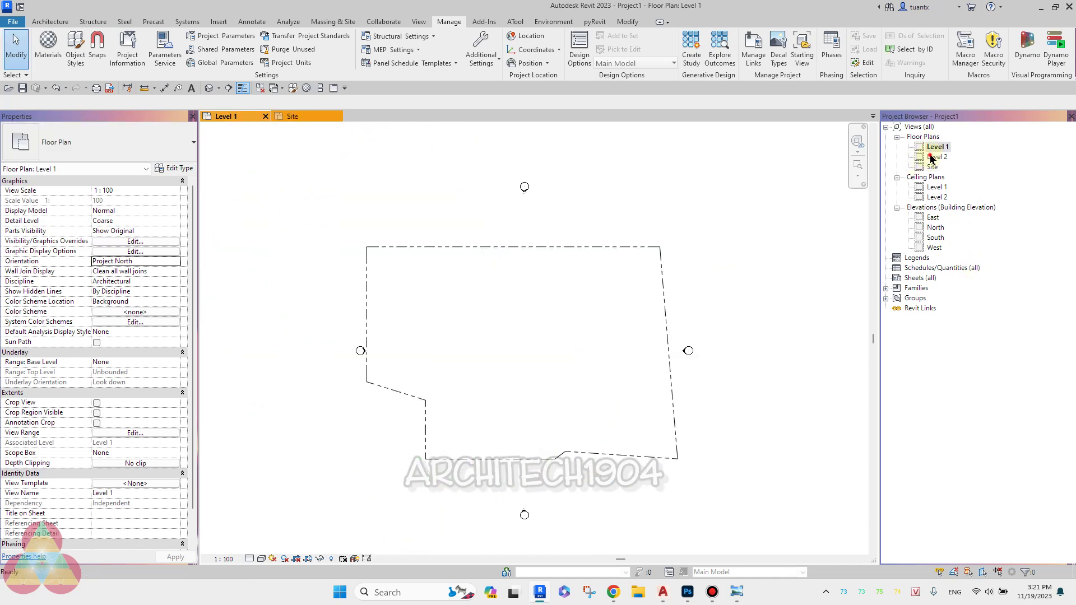
pyautogui.doubleClick(933, 157)
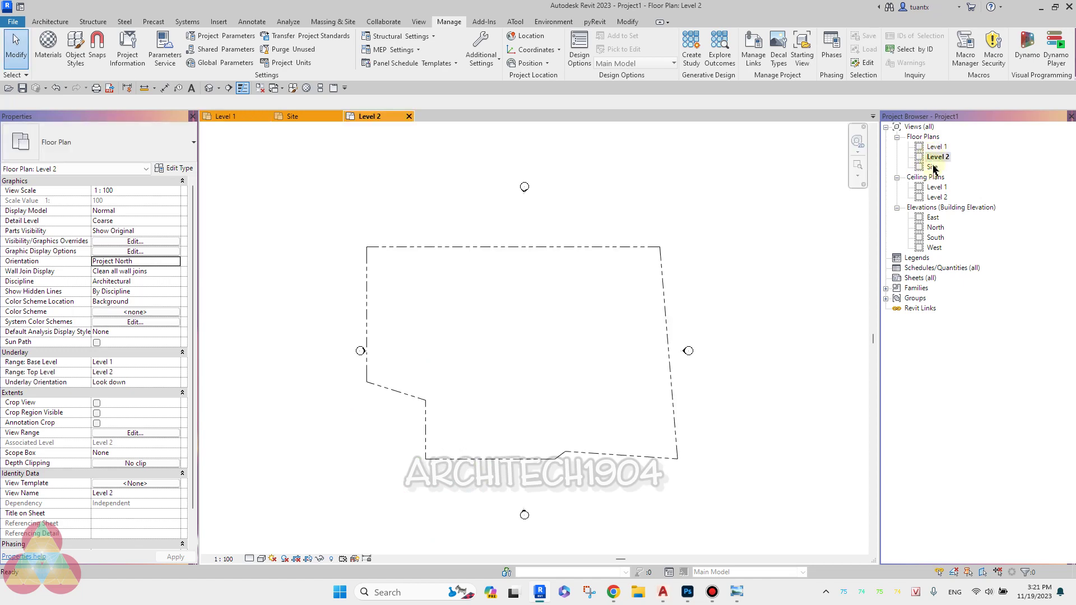
pyautogui.doubleClick(933, 167)
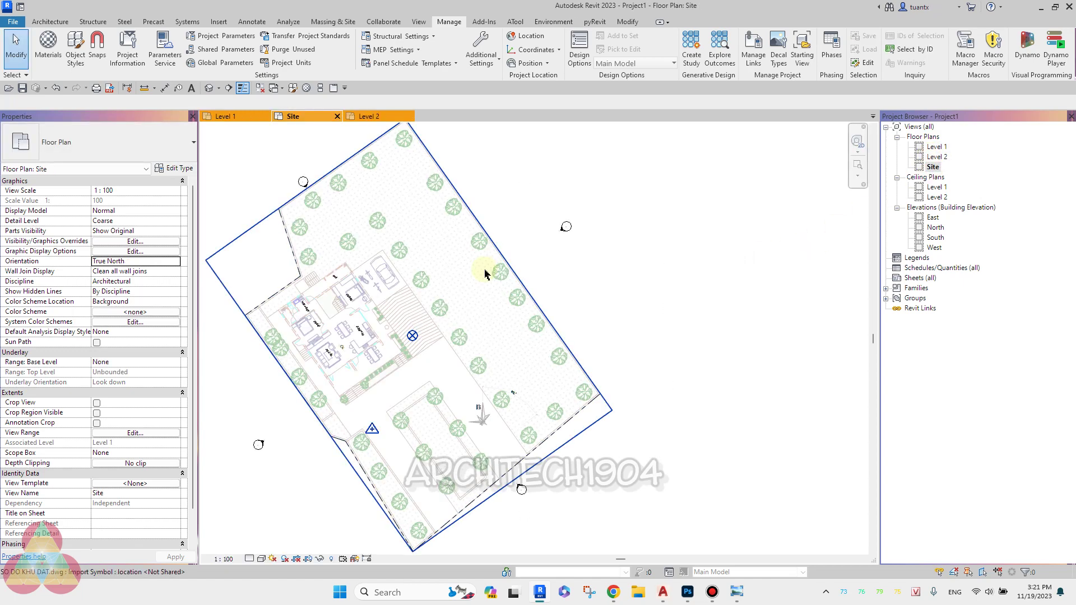
pyautogui.doubleClick(938, 147)
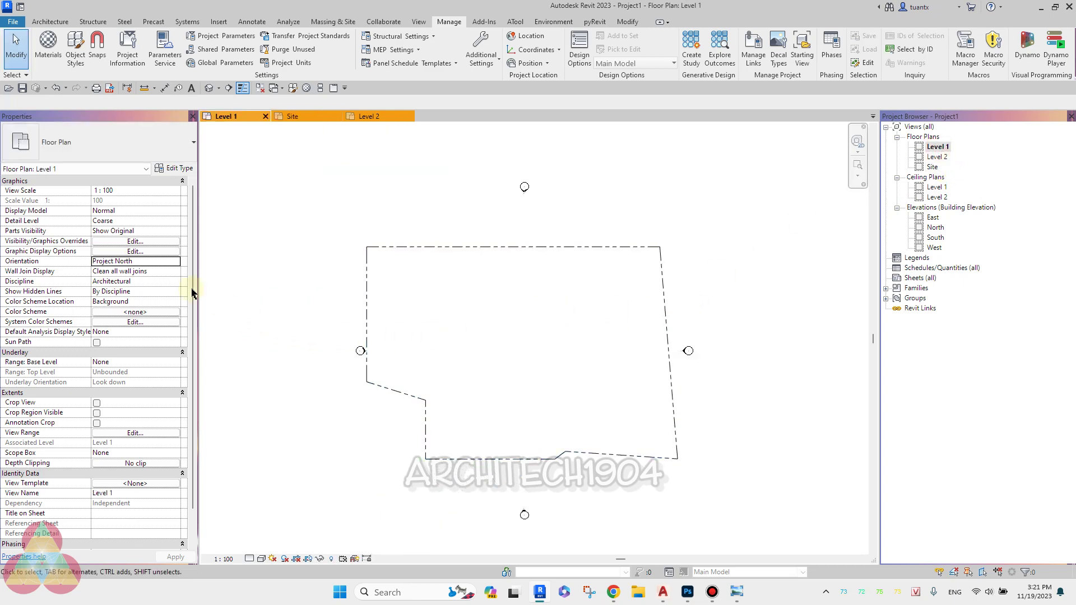
pyautogui.click(176, 262)
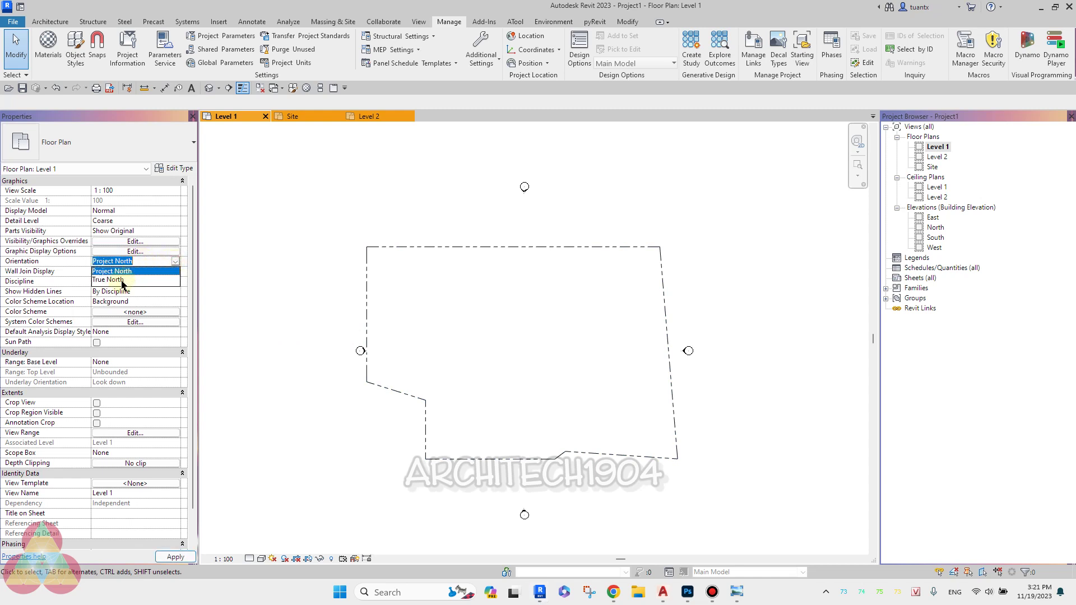
pyautogui.click(123, 279)
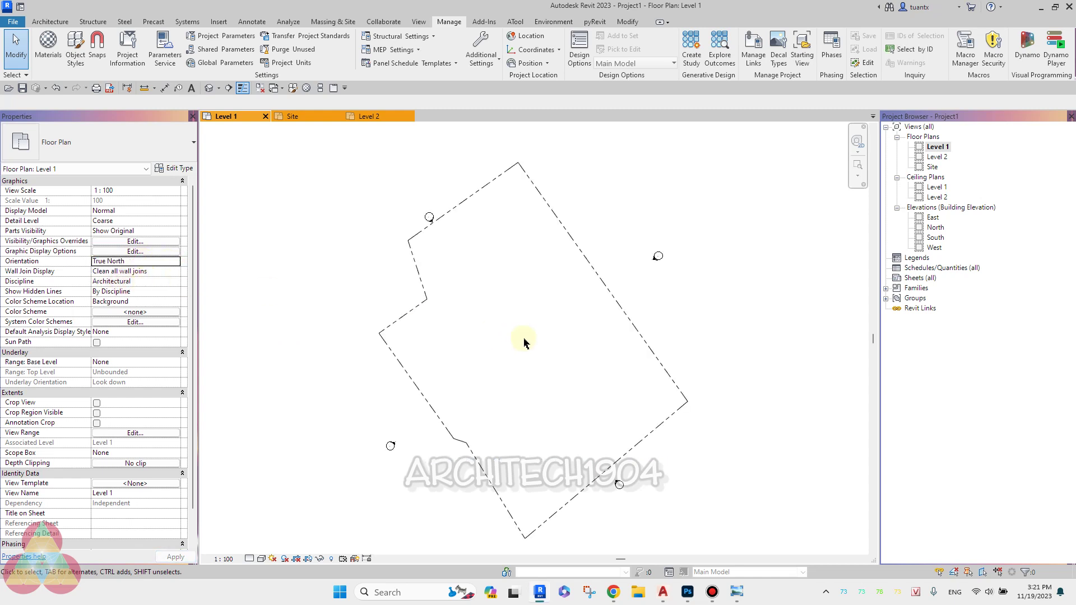
pyautogui.scroll(-1, 524, 342)
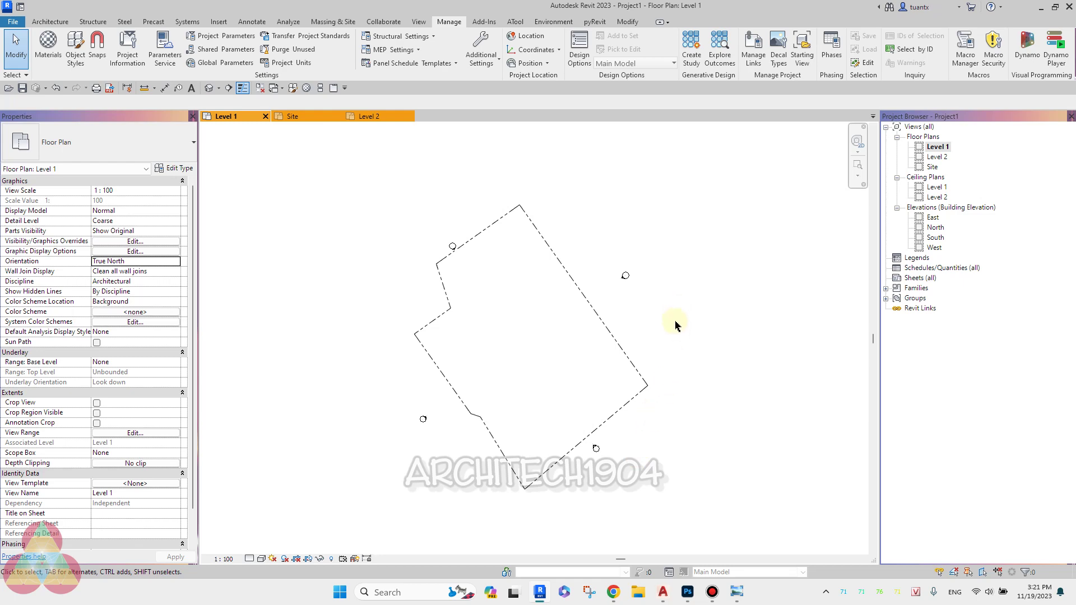
pyautogui.click(664, 592)
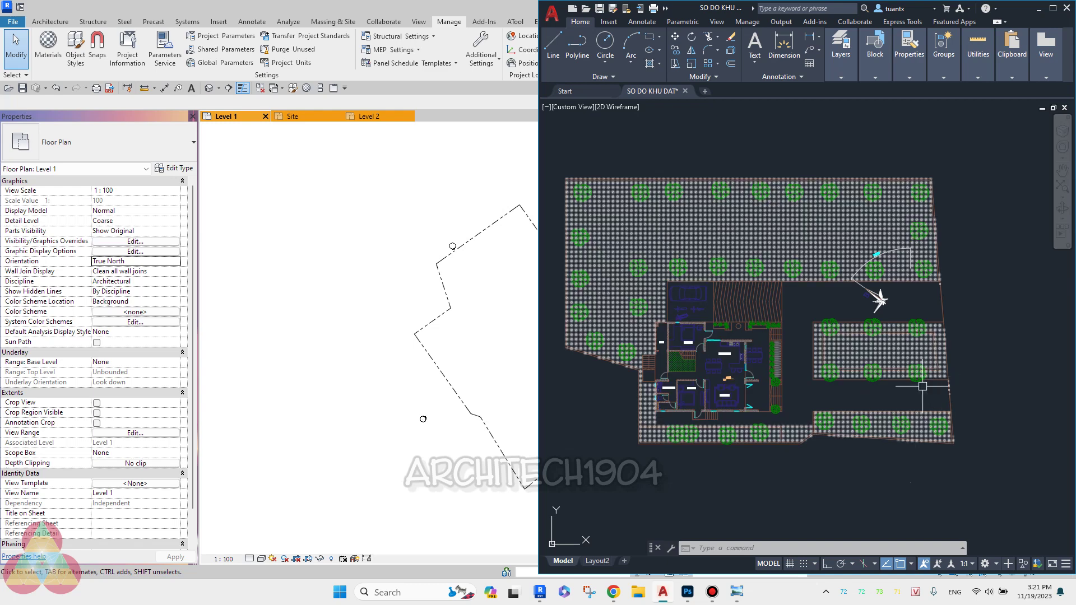
pyautogui.click(738, 595)
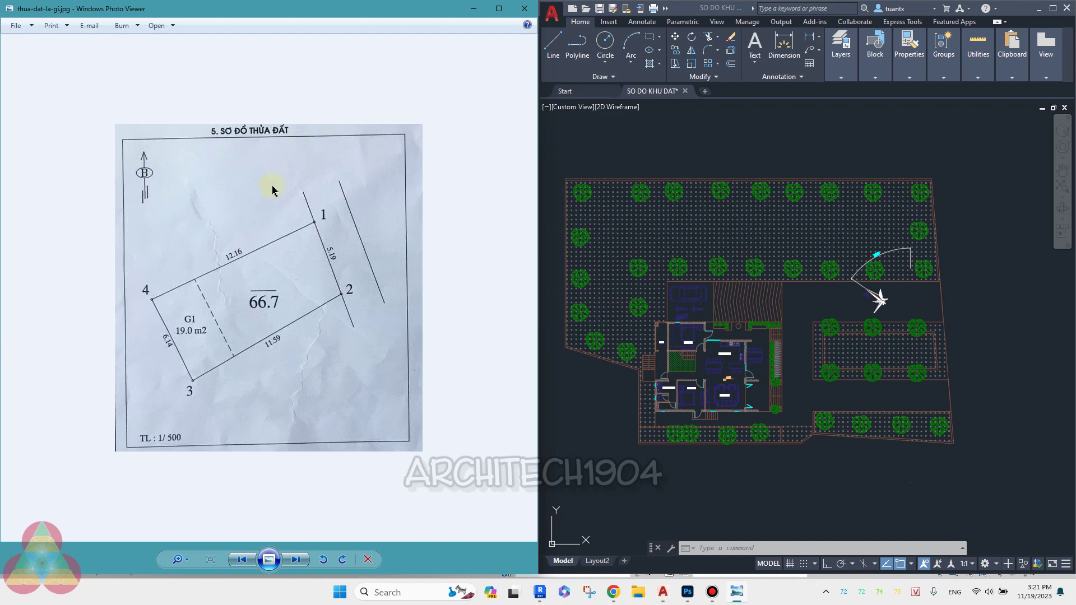
pyautogui.click(540, 592)
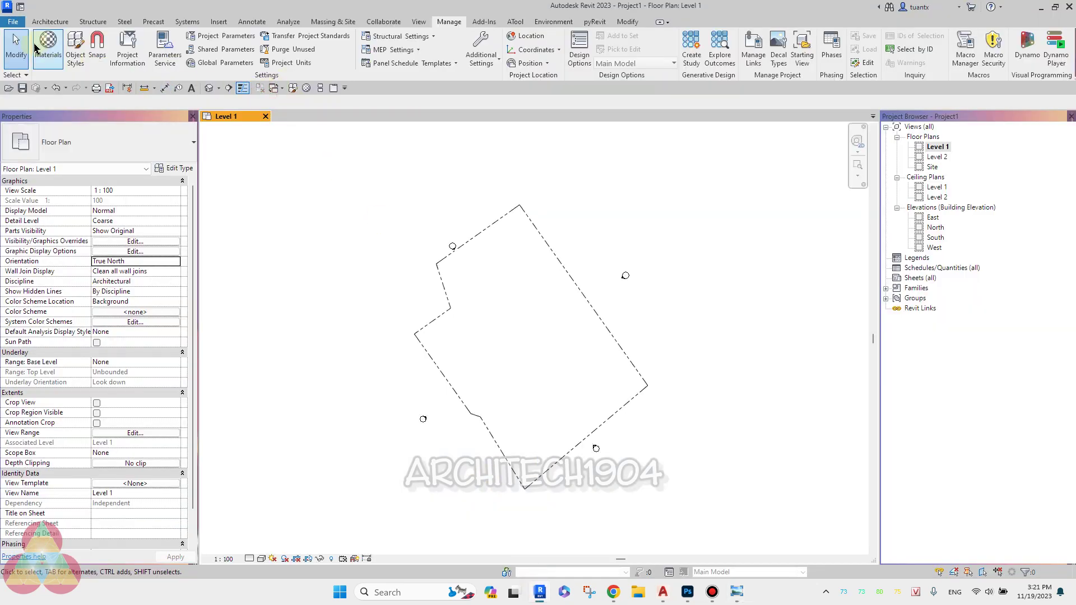
# - Create a new project from the Metric-Architectural Template and open its Site floor plan
pyautogui.click(16, 24)
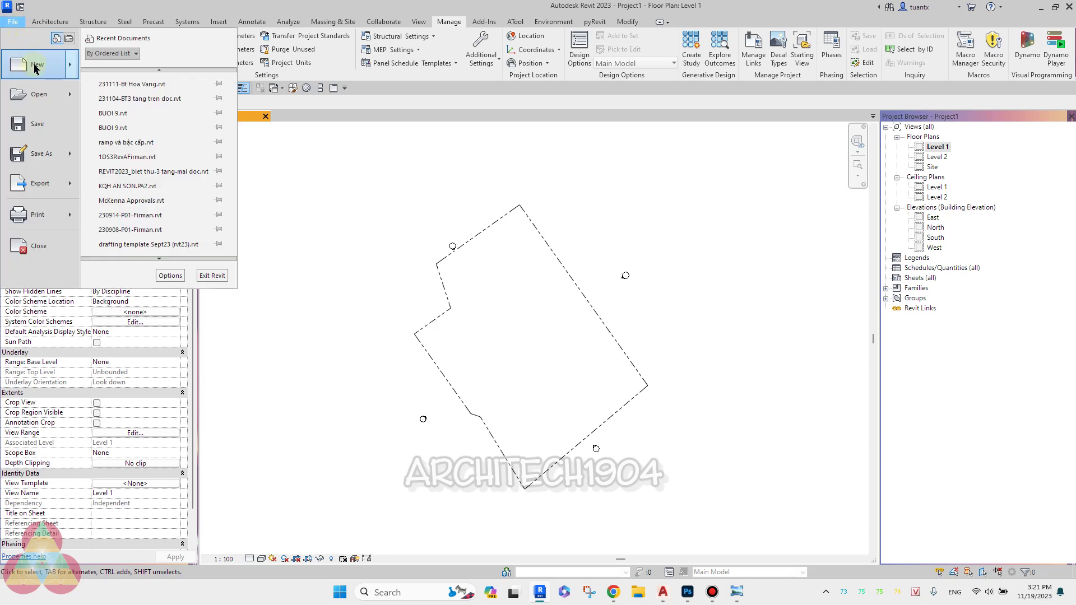
pyautogui.moveTo(33, 65)
pyautogui.click(134, 73)
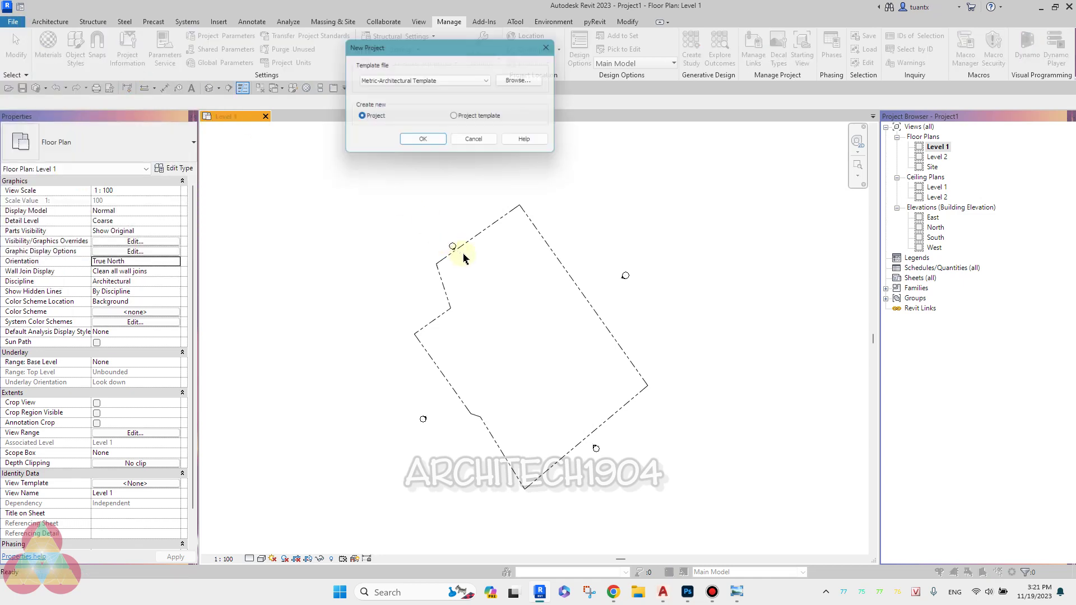
pyautogui.click(423, 143)
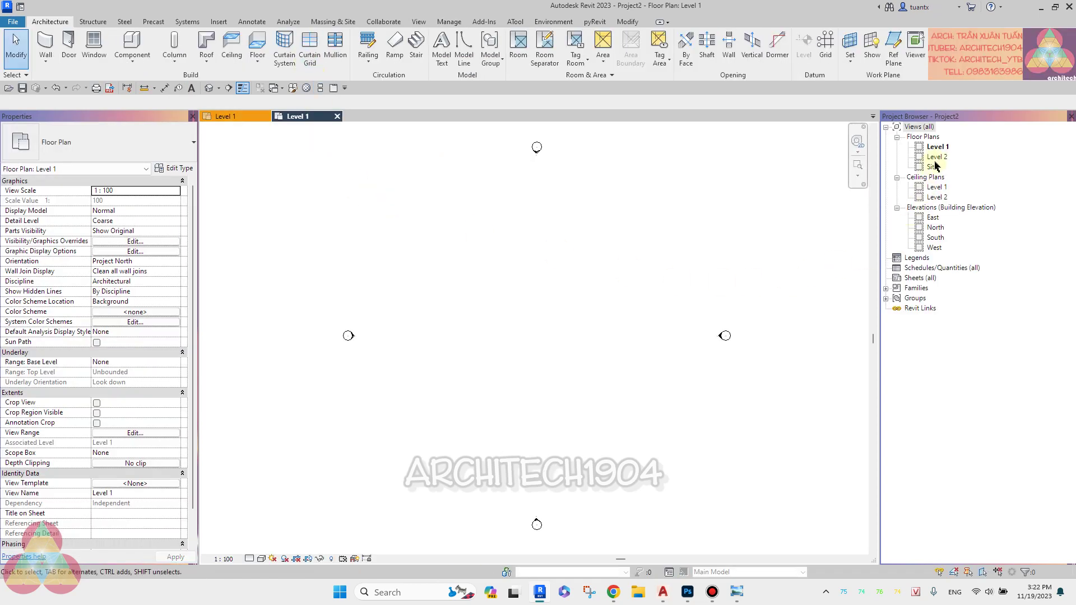
pyautogui.doubleClick(933, 167)
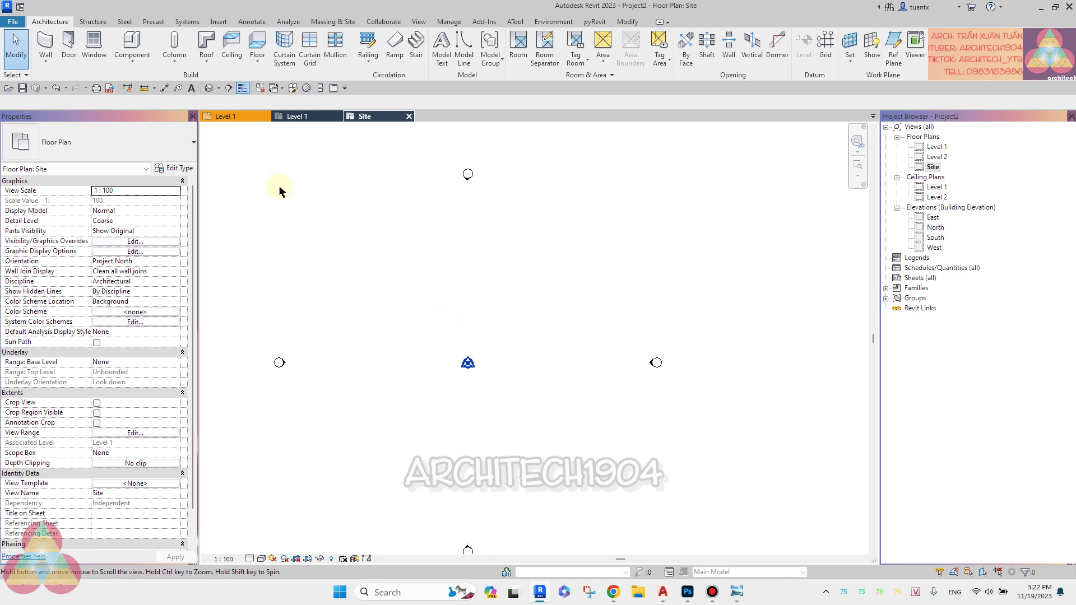
pyautogui.click(218, 21)
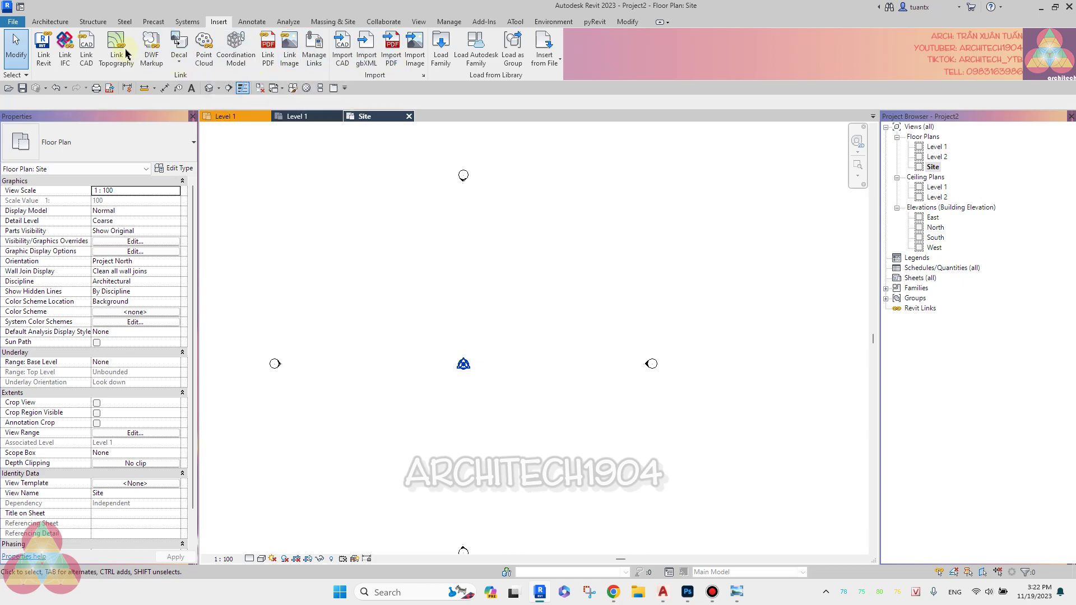
# - Import thua-dat-la-gi.jpg, place it in the Site plan, and deselect it
pyautogui.click(290, 56)
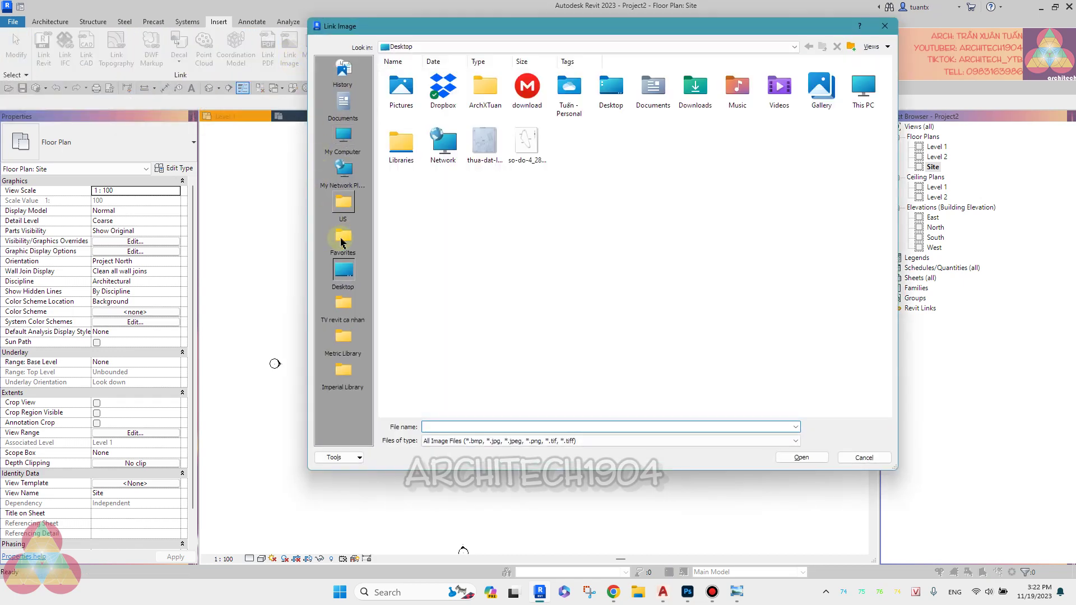
pyautogui.click(484, 142)
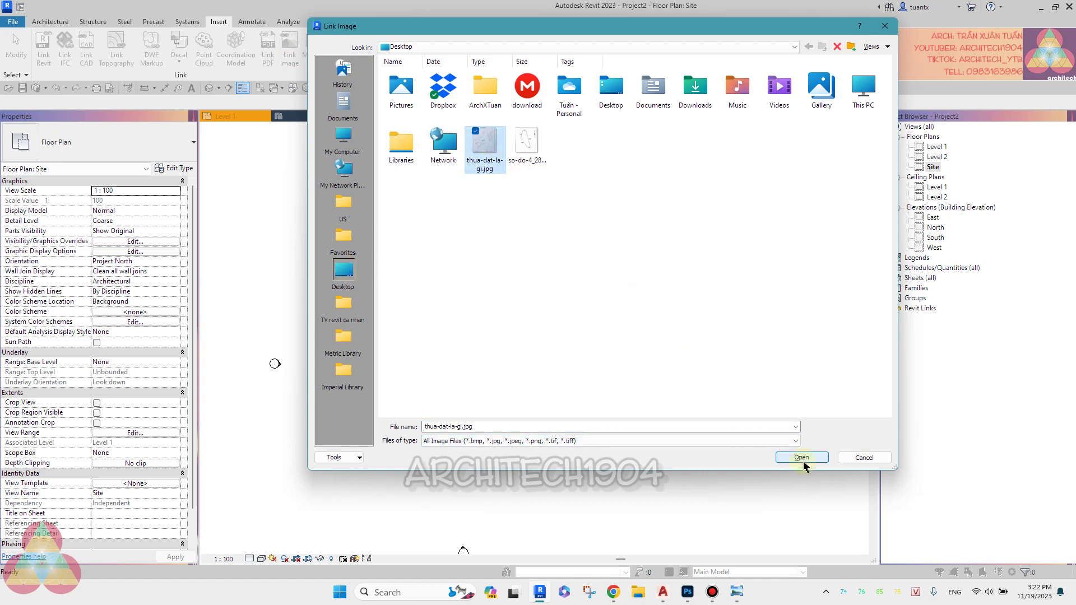
pyautogui.click(802, 457)
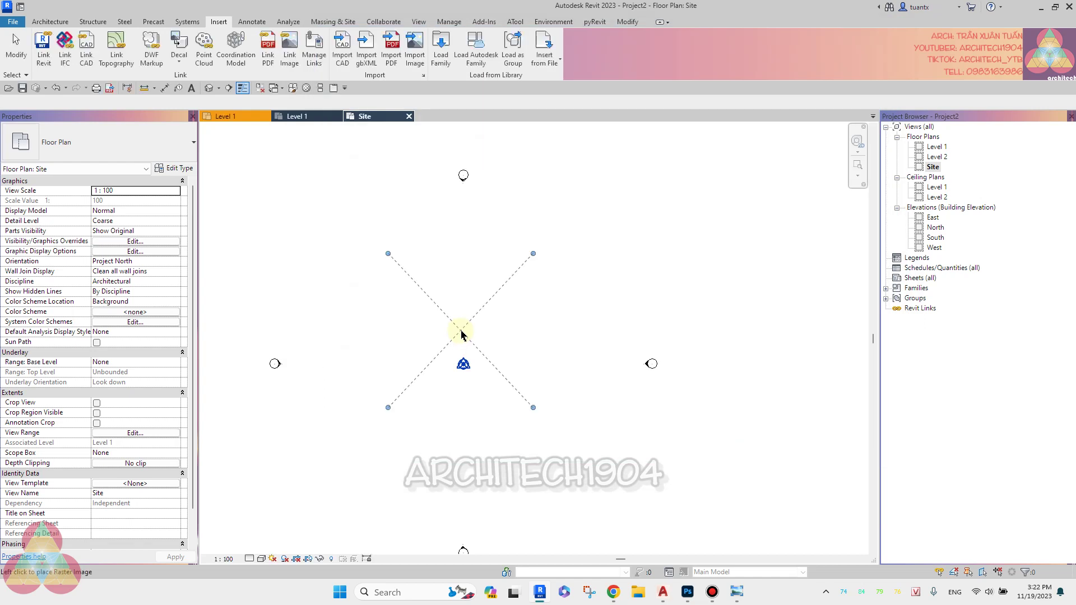
pyautogui.scroll(3, 465, 395)
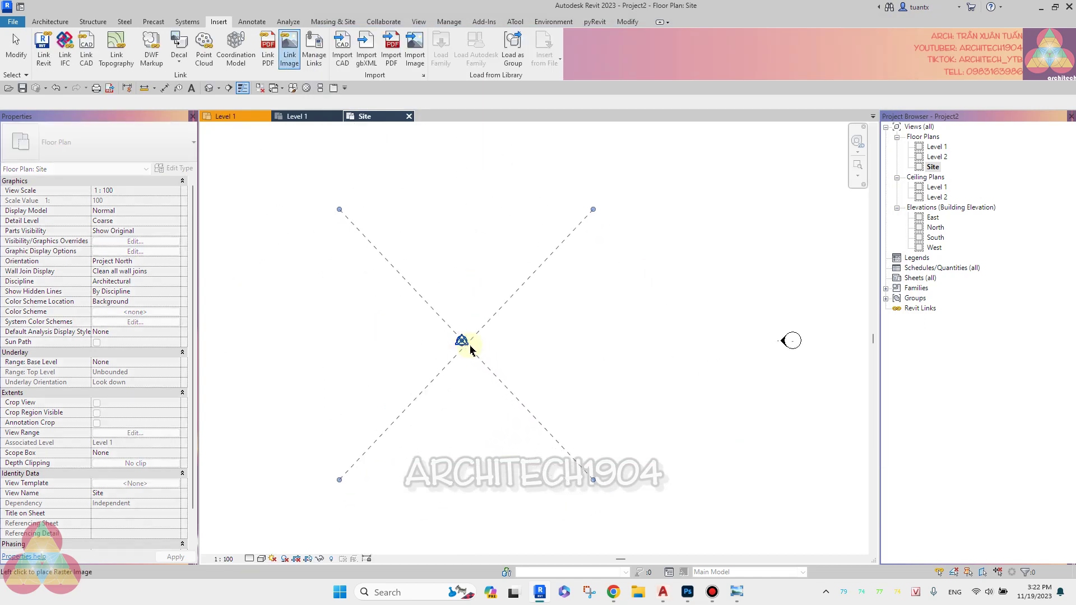
pyautogui.scroll(-3, 483, 347)
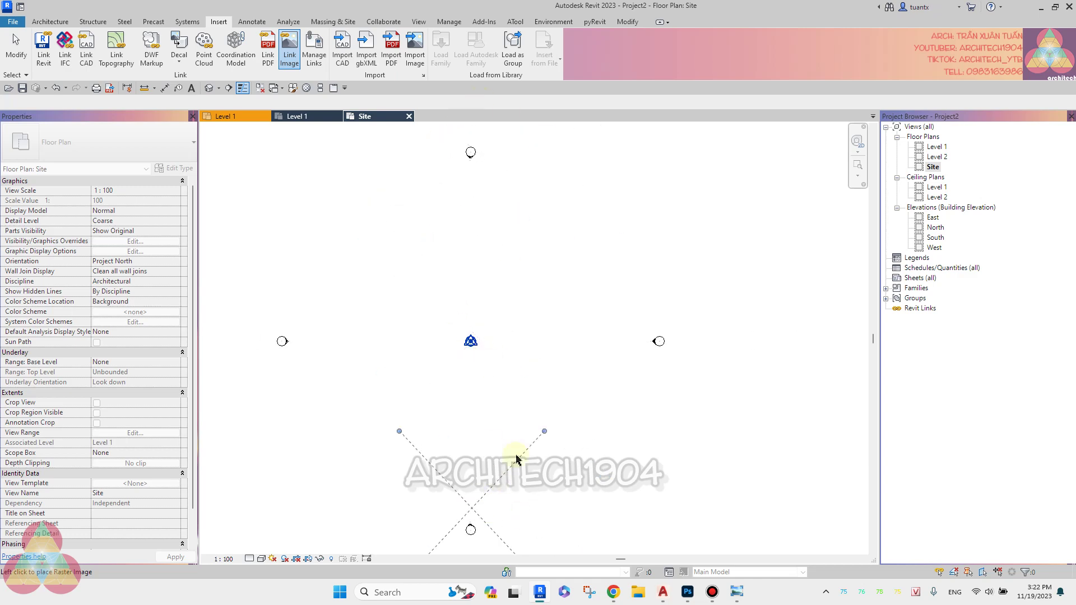
pyautogui.click(489, 347)
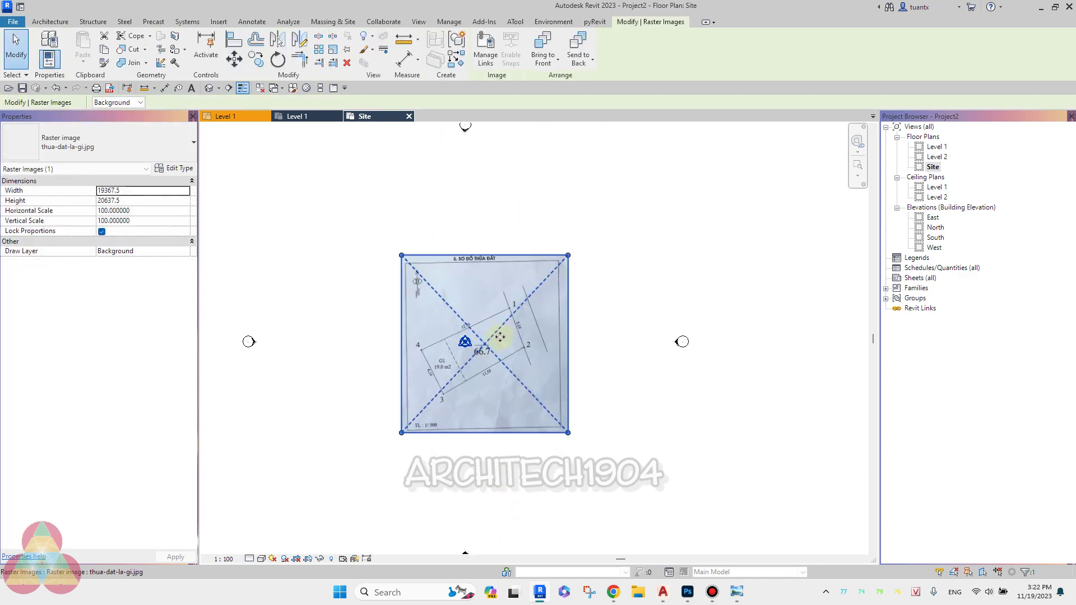
pyautogui.scroll(2, 496, 340)
pyautogui.scroll(2, 499, 337)
pyautogui.scroll(-2, 482, 342)
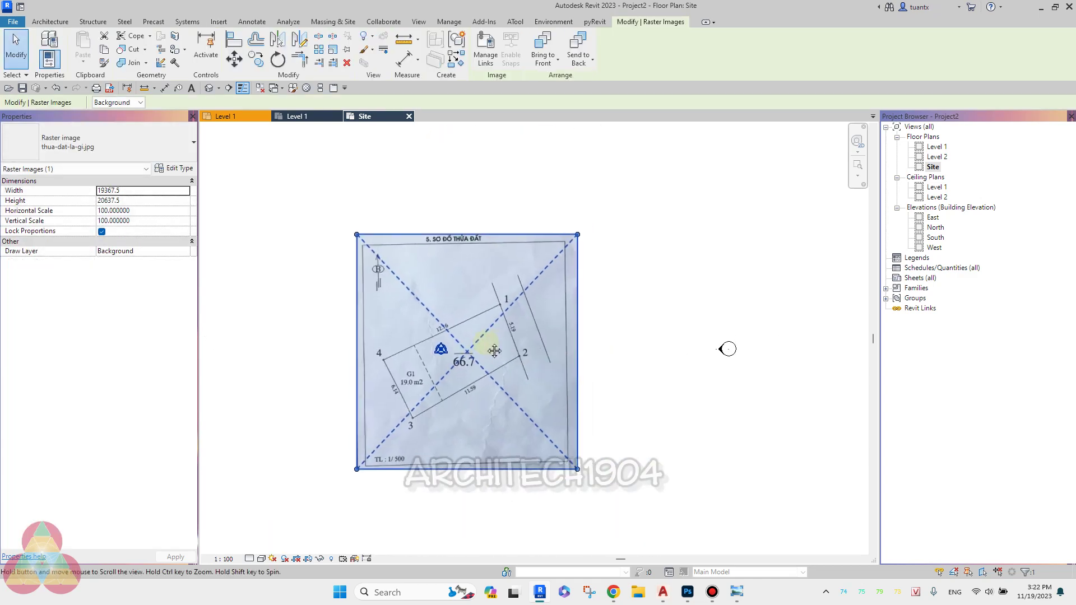
pyautogui.click(650, 344)
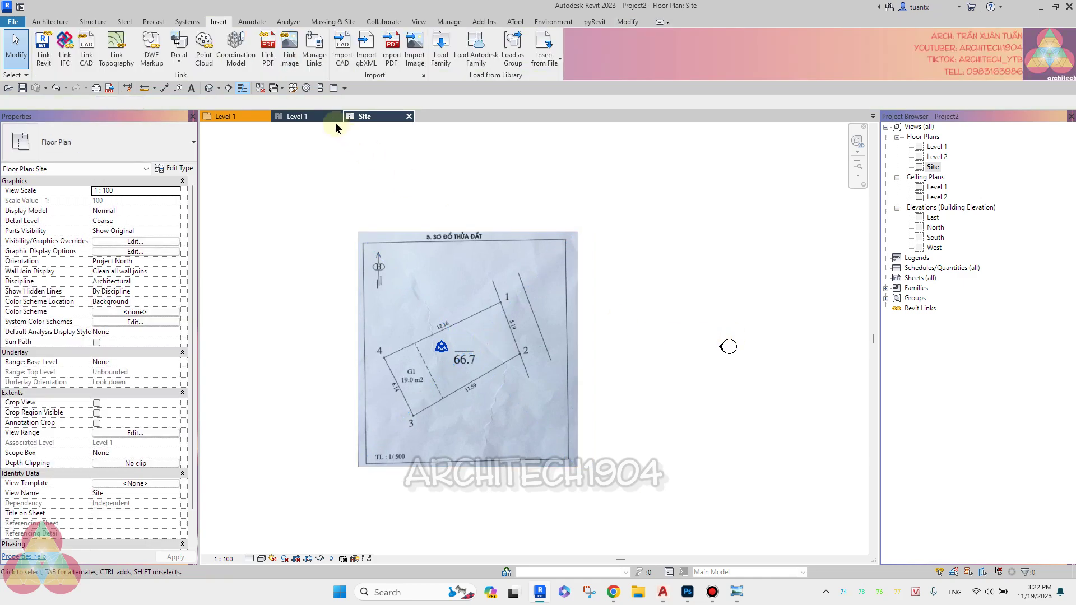
pyautogui.click(47, 21)
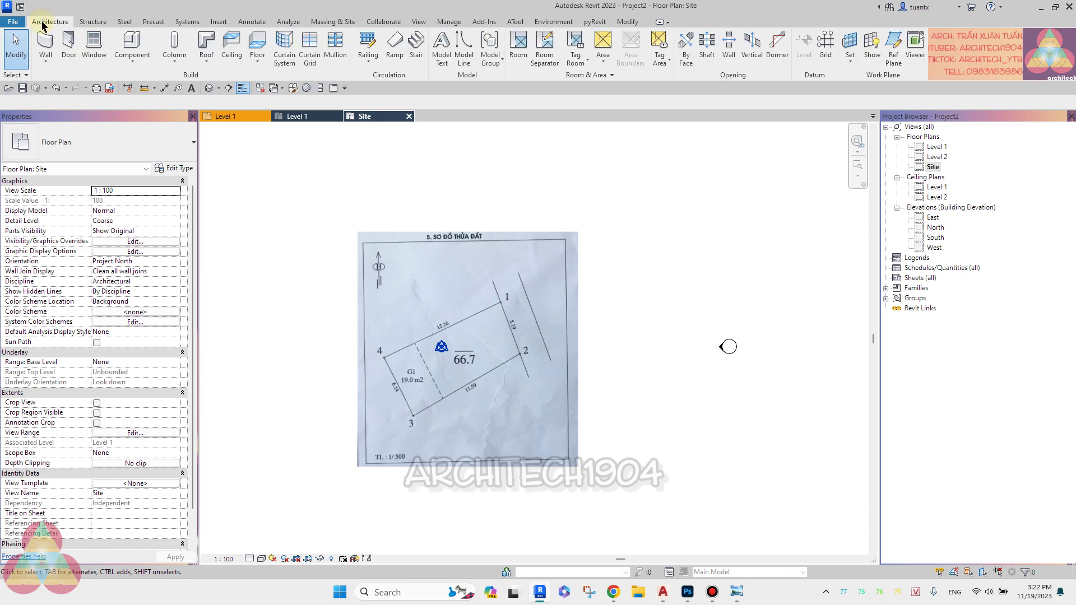
# - Draw a model line from sketch corner 1 to corner 2 along the 5.19 edge
pyautogui.click(463, 59)
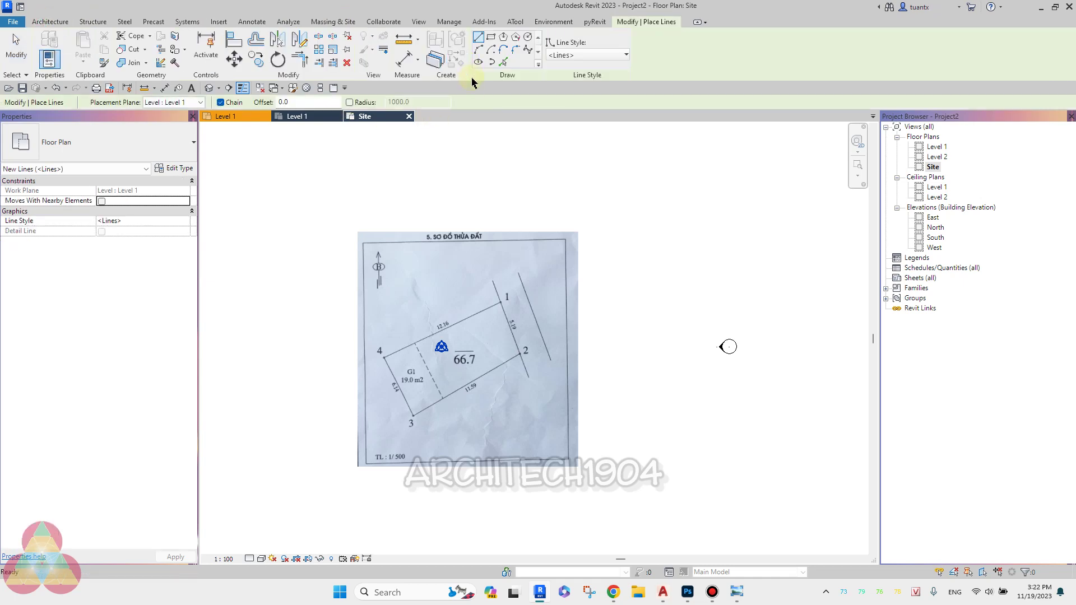
pyautogui.scroll(3, 502, 348)
pyautogui.scroll(3, 510, 341)
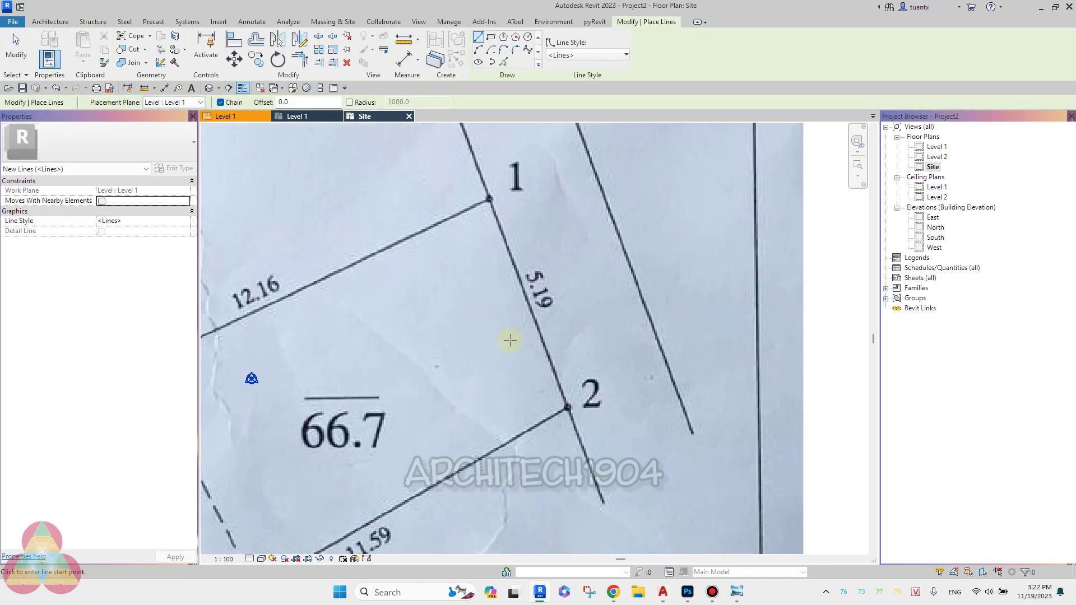
pyautogui.moveTo(510, 342); pyautogui.dragTo(457, 385, button='middle')
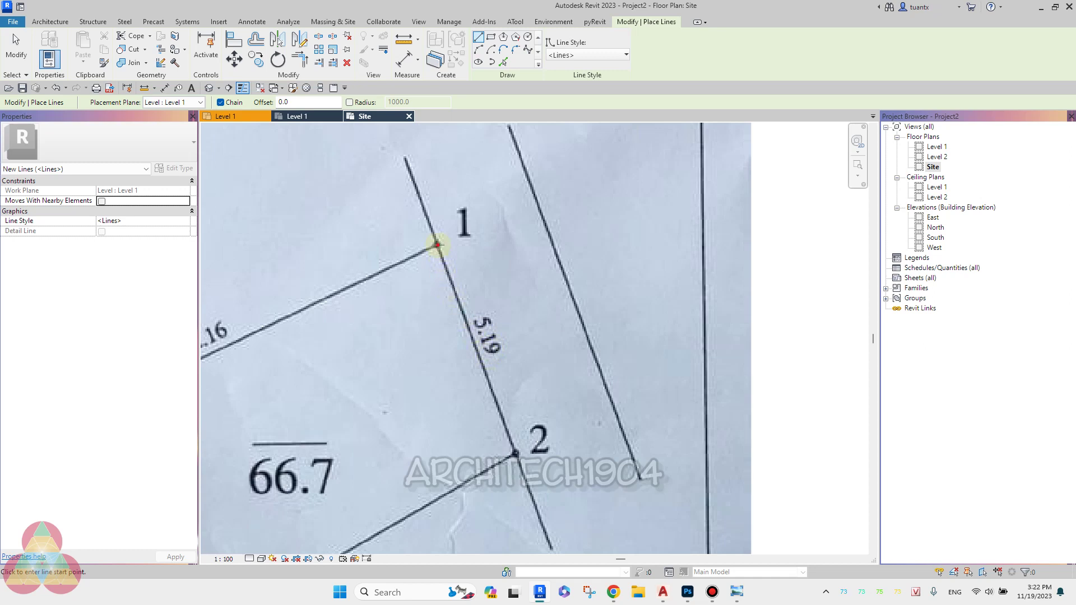
pyautogui.click(438, 245)
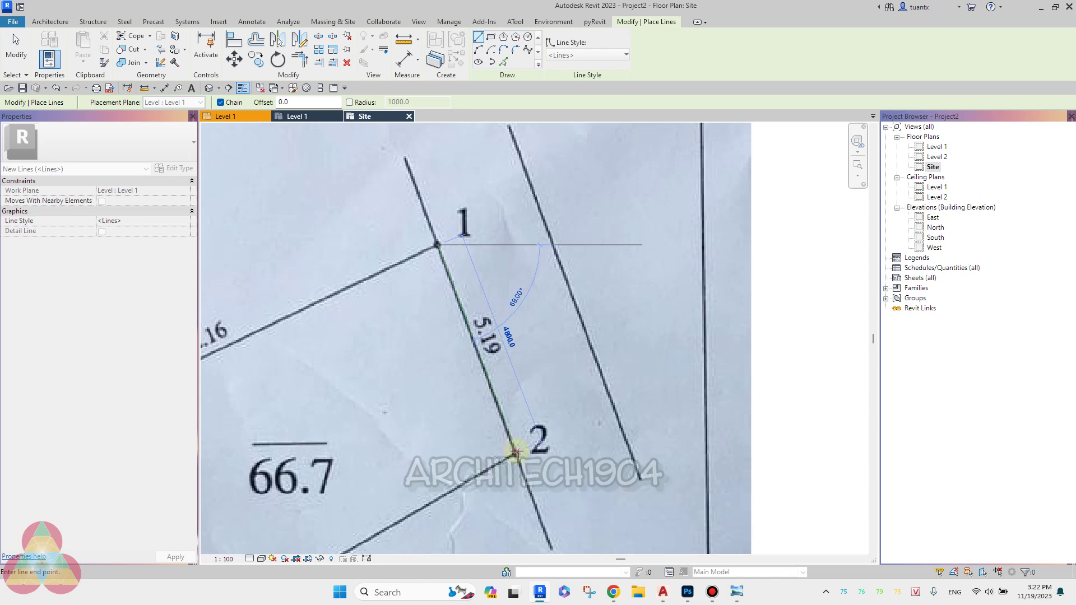
pyautogui.scroll(1, 515, 454)
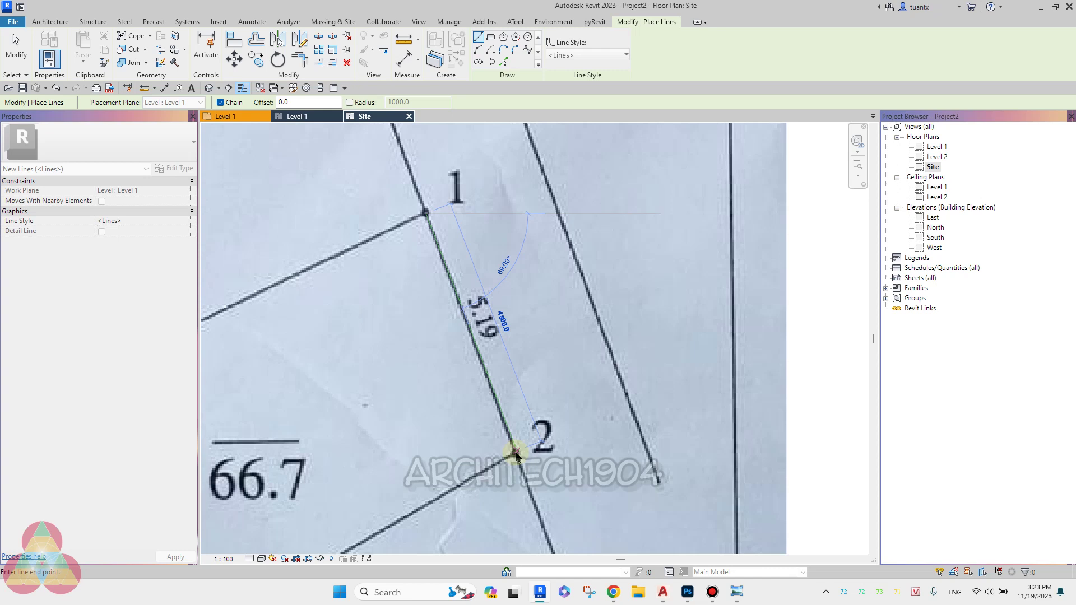
pyautogui.click(516, 455)
pyautogui.scroll(-3, 512, 447)
pyautogui.press('Escape')
pyautogui.press('Escape')
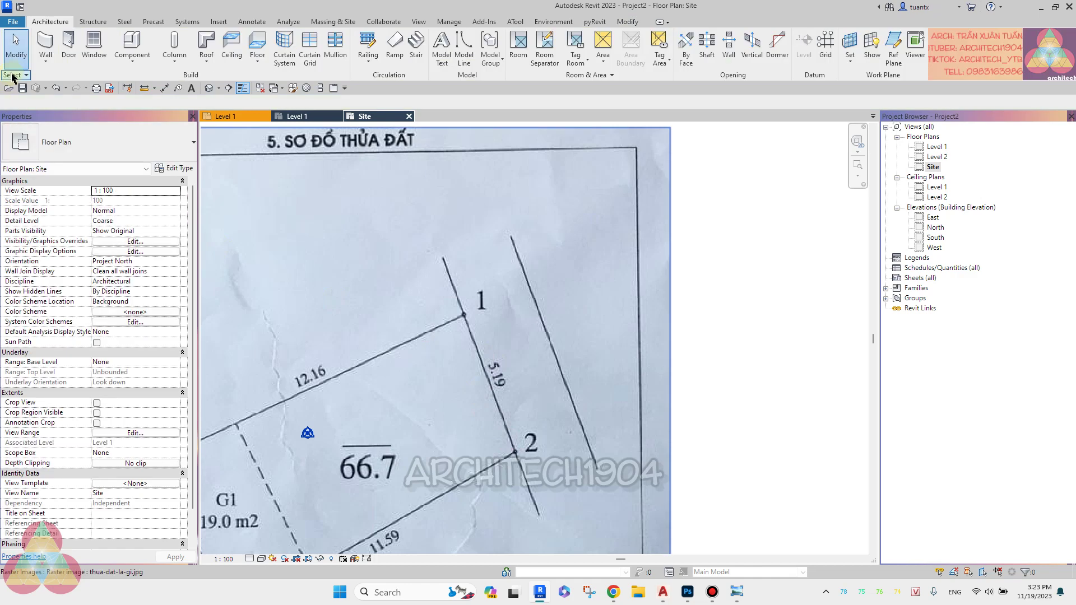
pyautogui.scroll(-2, 534, 362)
pyautogui.scroll(1, 576, 334)
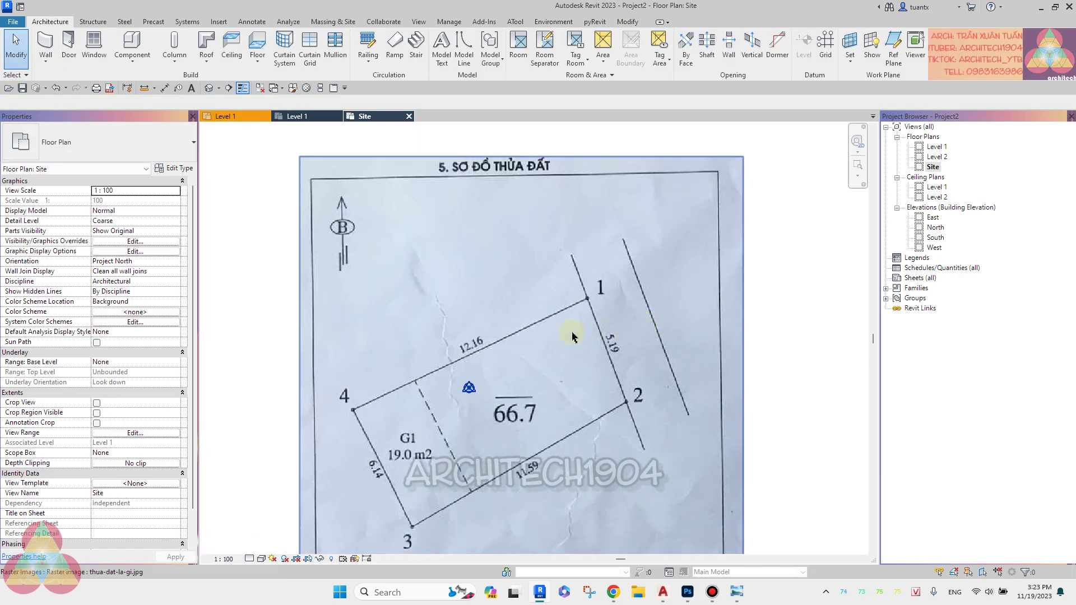
# - Select the site sketch image and enter a formula for its Horizontal Scale
pyautogui.click(571, 333)
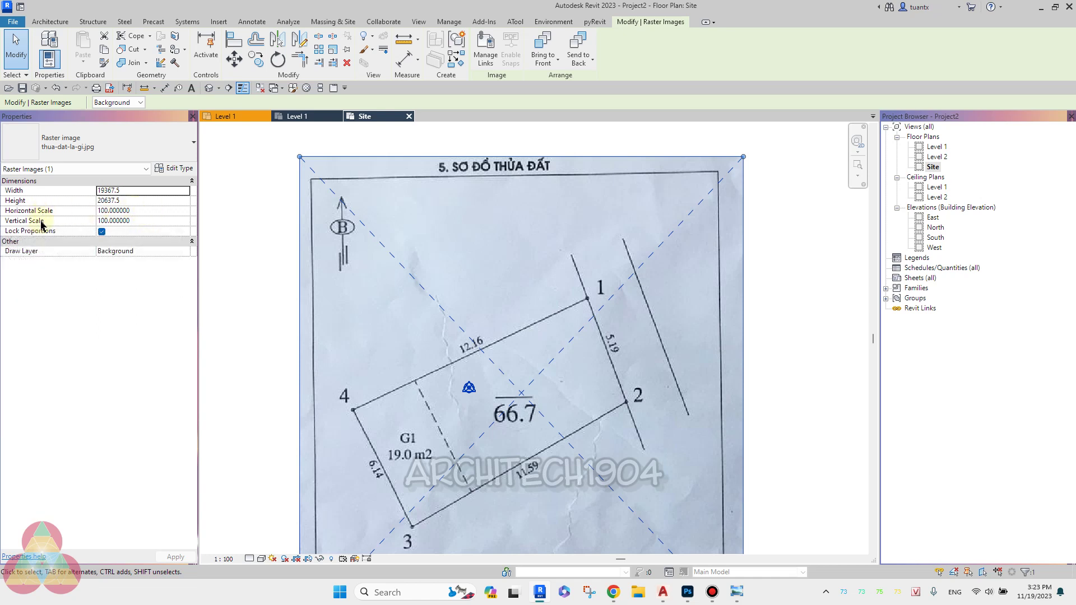
pyautogui.click(149, 211)
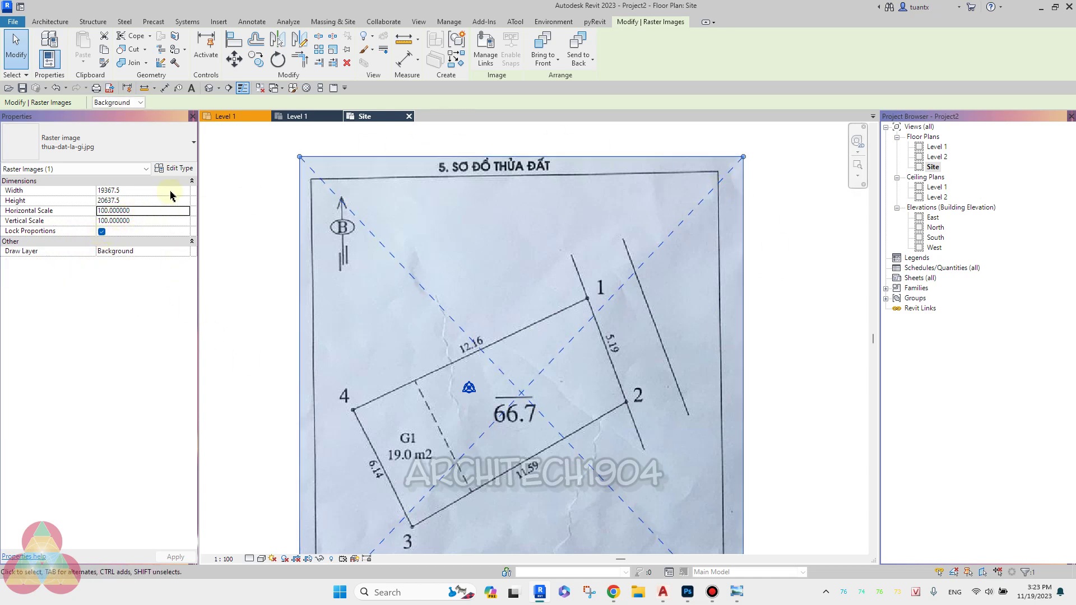
pyautogui.click(141, 213)
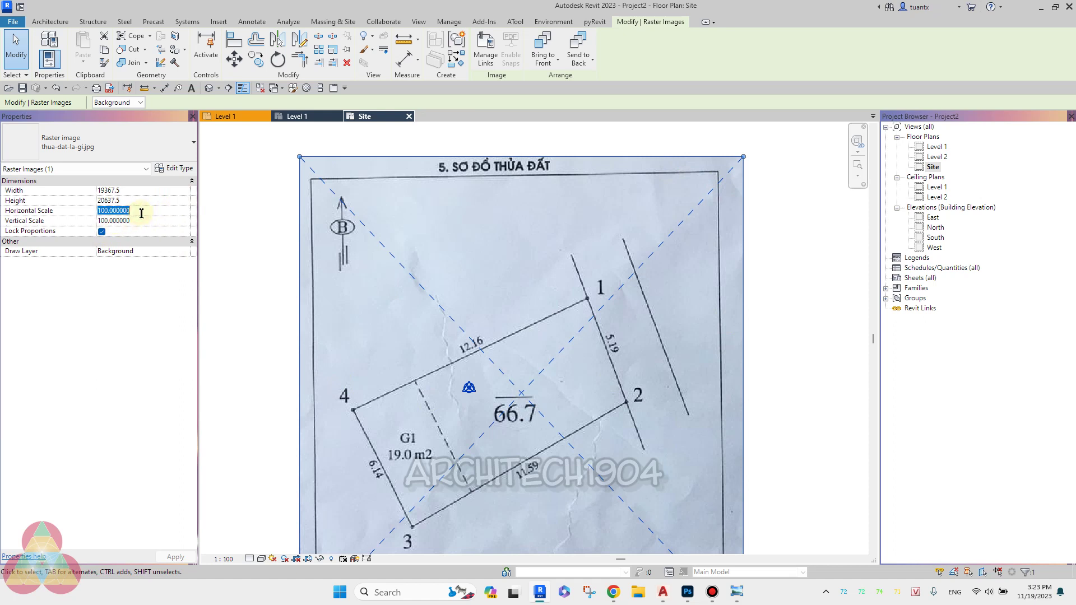
pyautogui.write('=(5.19/4.8')
pyautogui.press('Return')
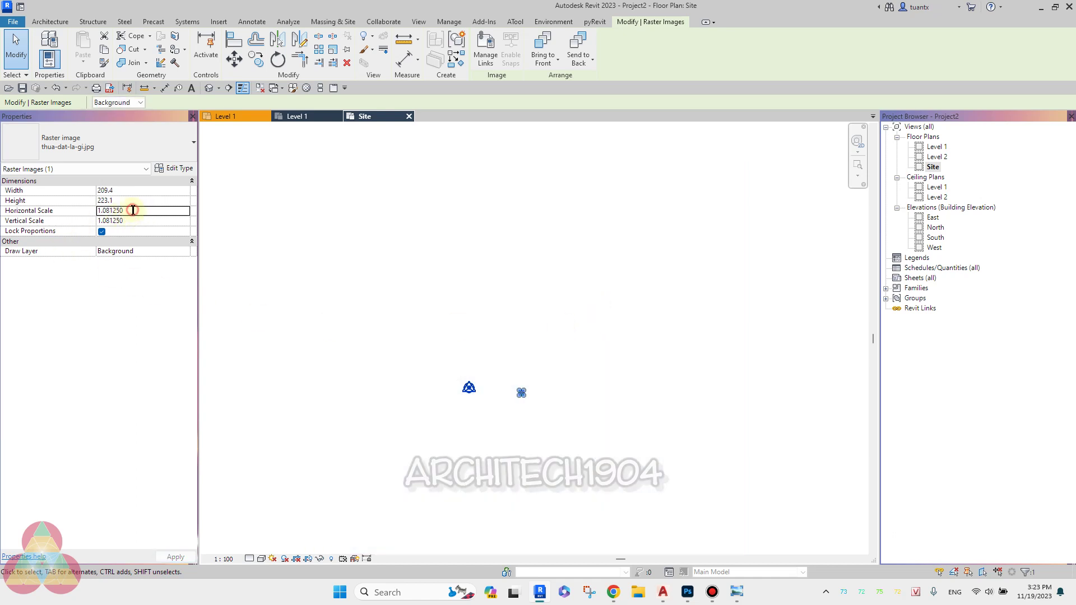
# - Correct the image's Horizontal Scale to 108.125 and deselect it
pyautogui.doubleClick(112, 210)
pyautogui.click(97, 211)
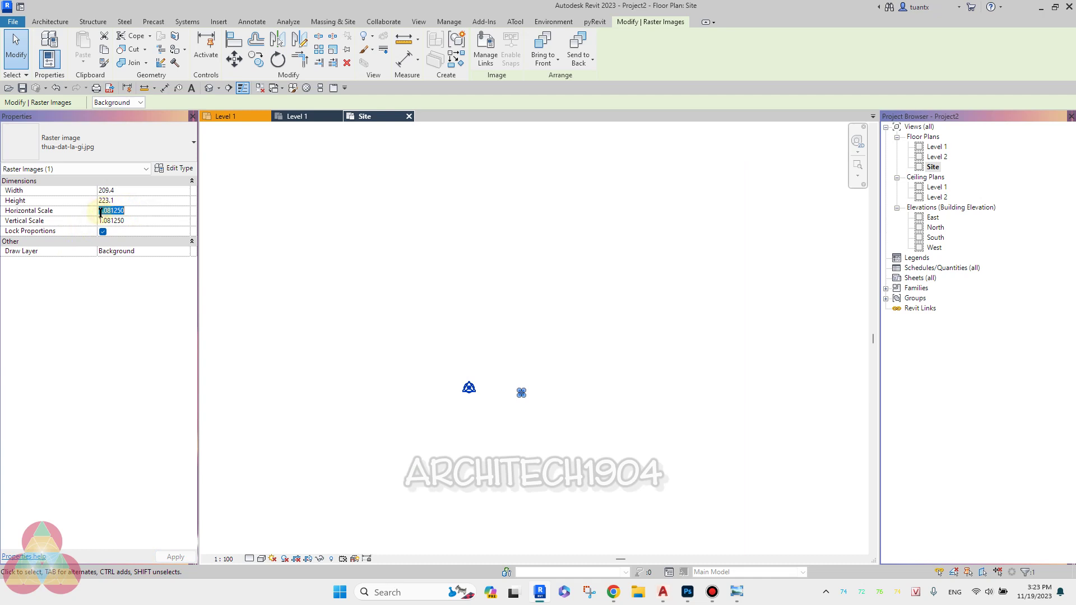
pyautogui.write('=')
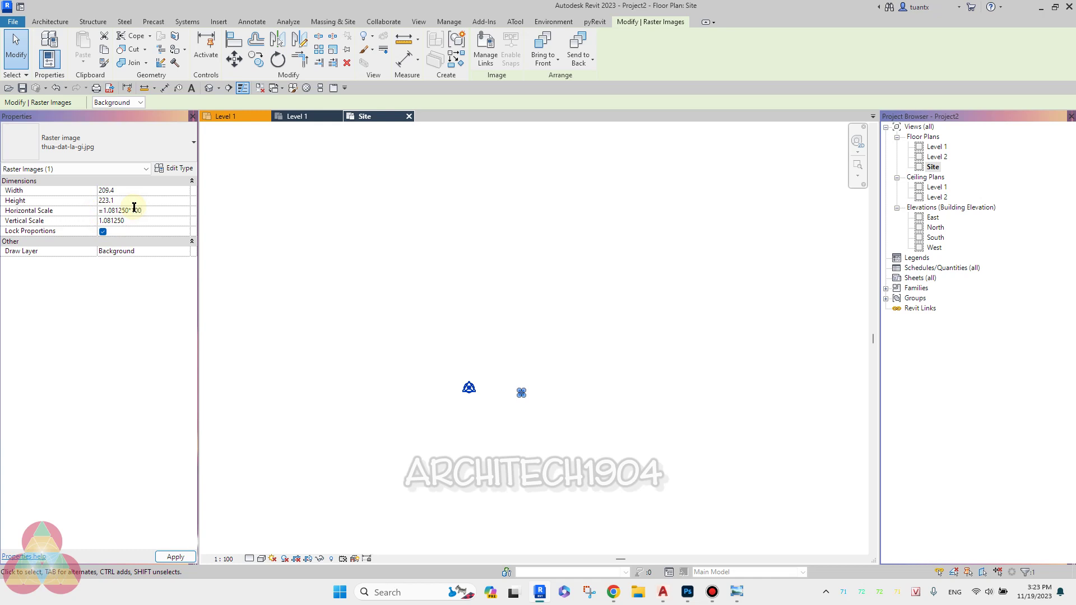
pyautogui.press('Return')
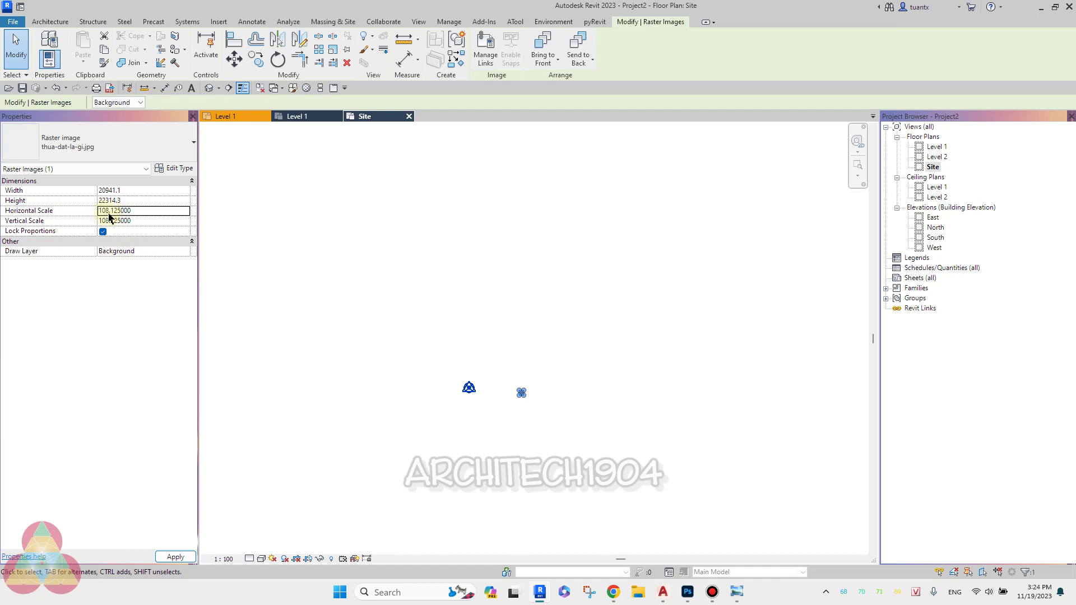
pyautogui.click(300, 247)
pyautogui.scroll(-2, 391, 269)
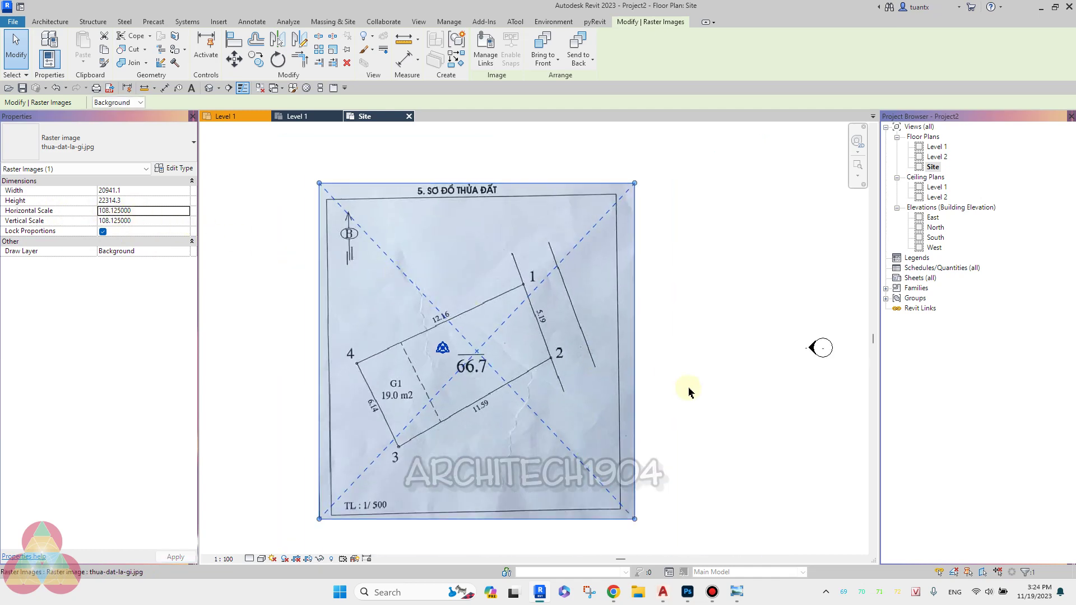
pyautogui.scroll(1, 628, 317)
pyautogui.scroll(2, 628, 317)
pyautogui.scroll(1, 617, 303)
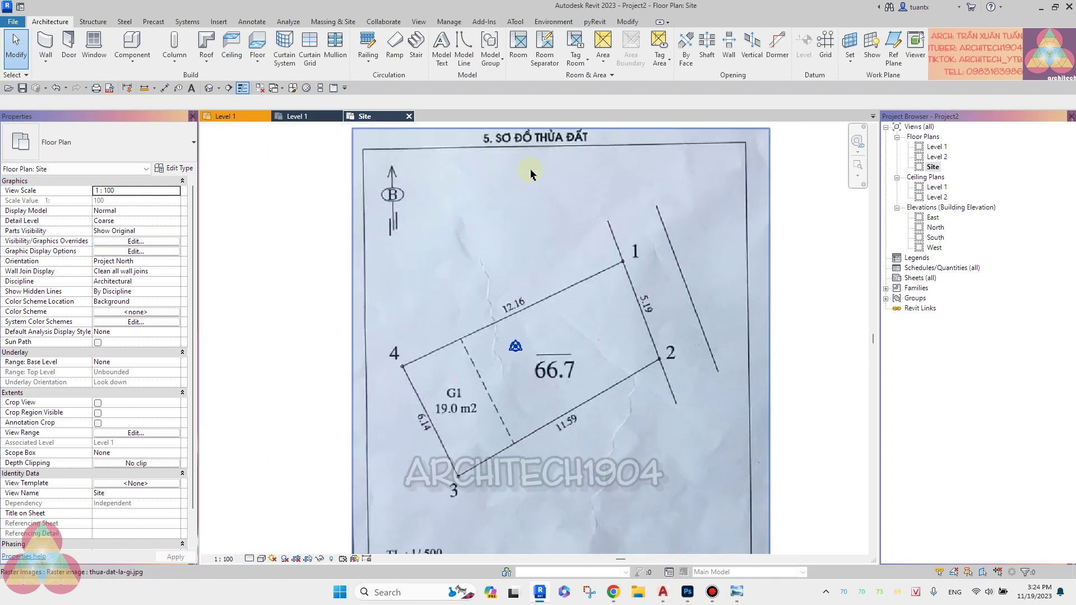
# - Draw a model check line from corner 1 to corner 2 of the rescaled sketch
pyautogui.click(606, 288)
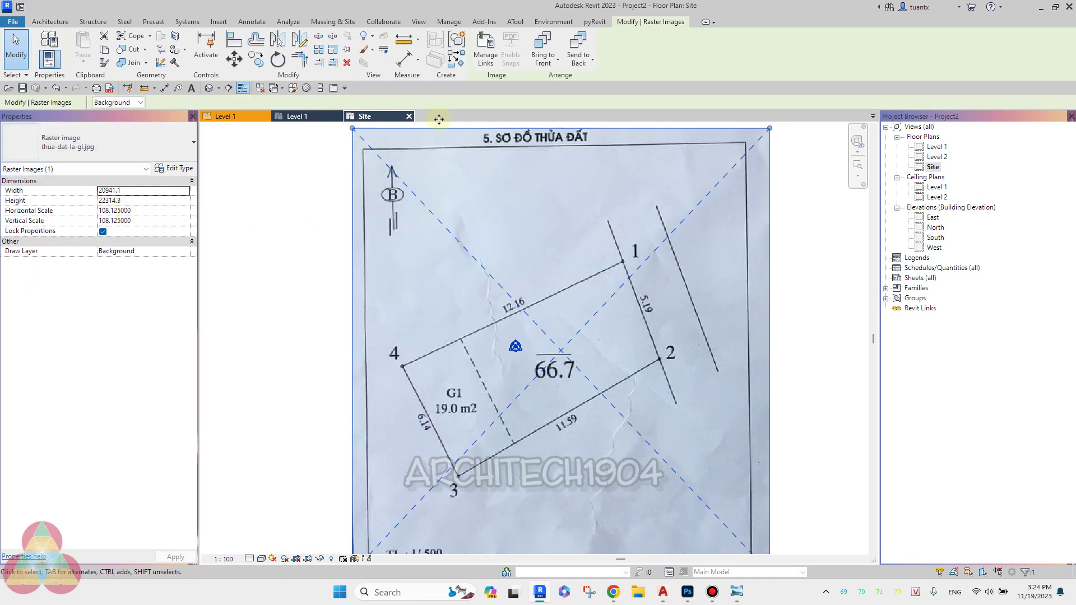
pyautogui.click(51, 21)
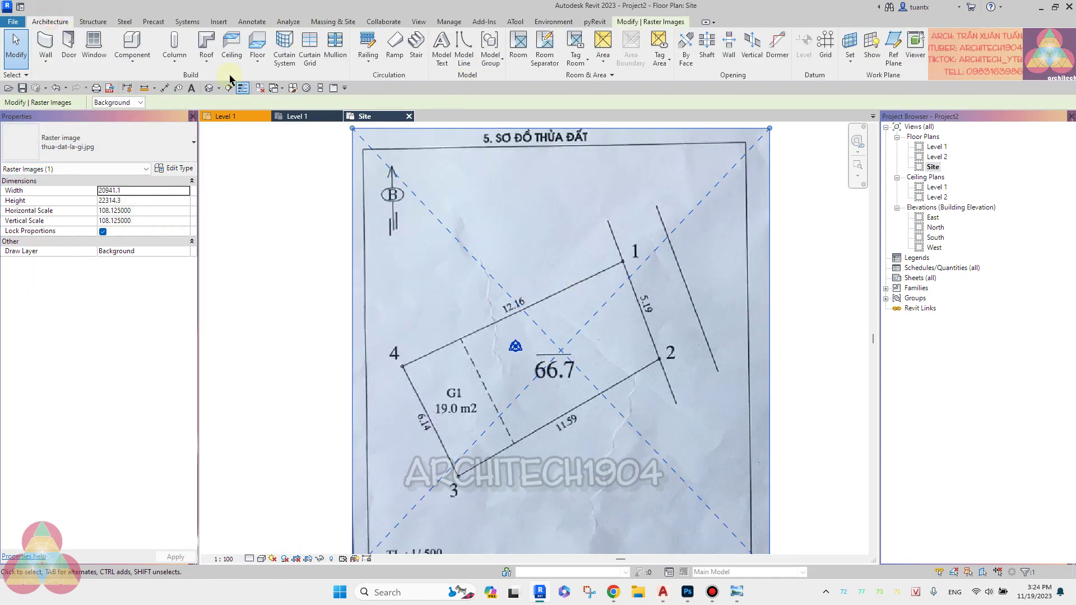
pyautogui.click(468, 52)
pyautogui.scroll(2, 624, 261)
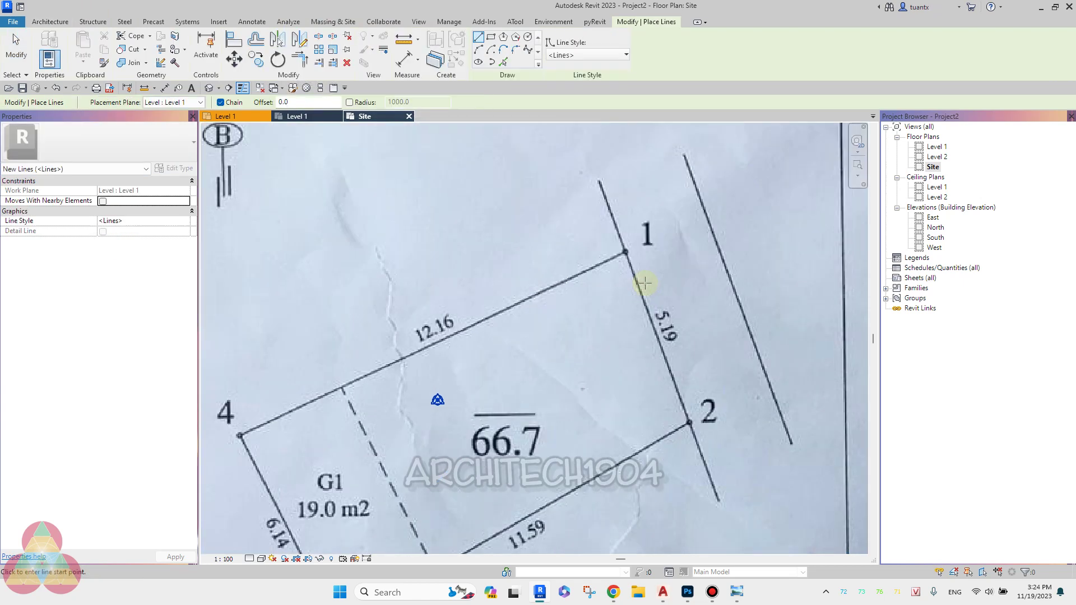
pyautogui.click(625, 254)
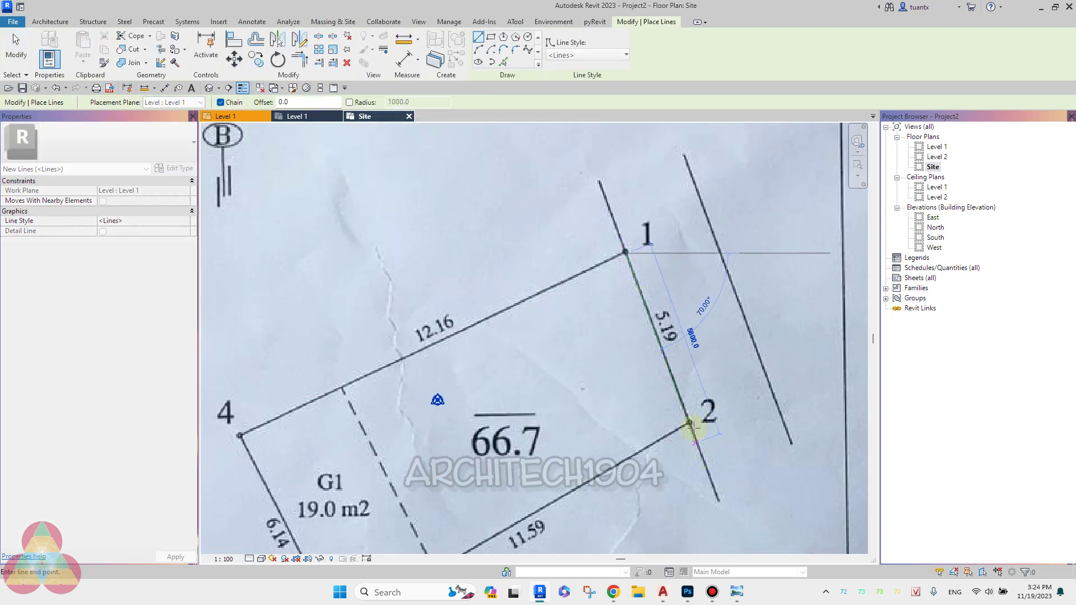
pyautogui.scroll(2, 689, 424)
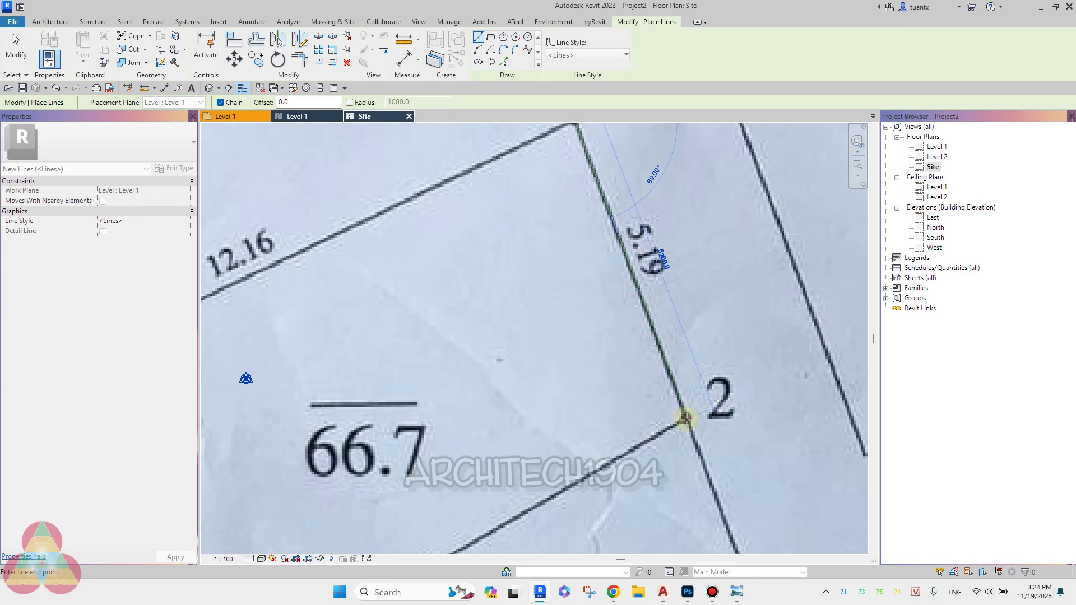
pyautogui.scroll(-2, 685, 419)
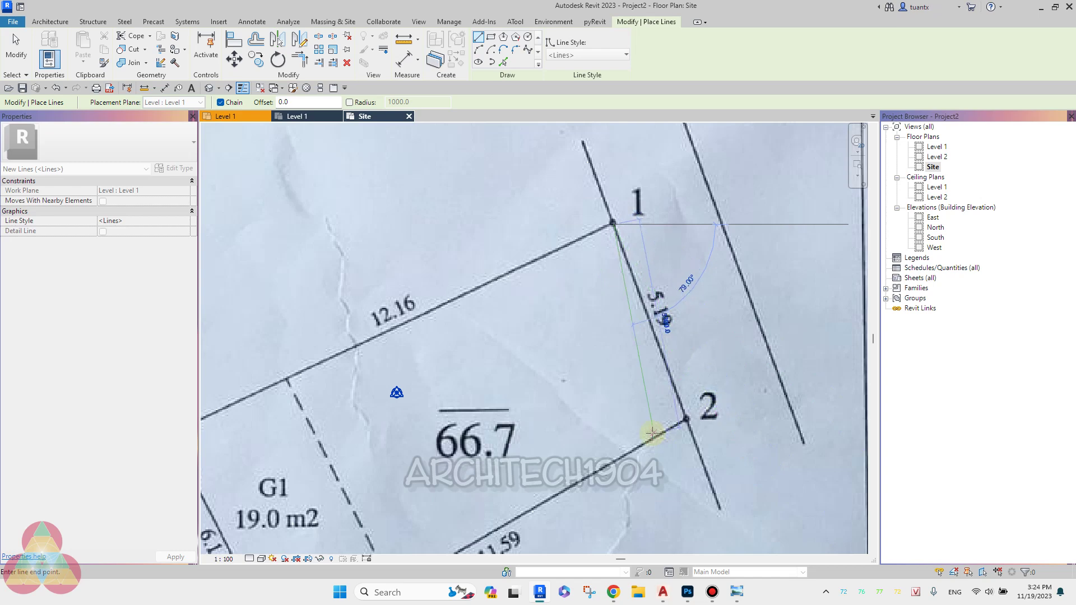
pyautogui.moveTo(688, 426); pyautogui.dragTo(643, 421, button='middle')
pyautogui.scroll(2, 586, 388)
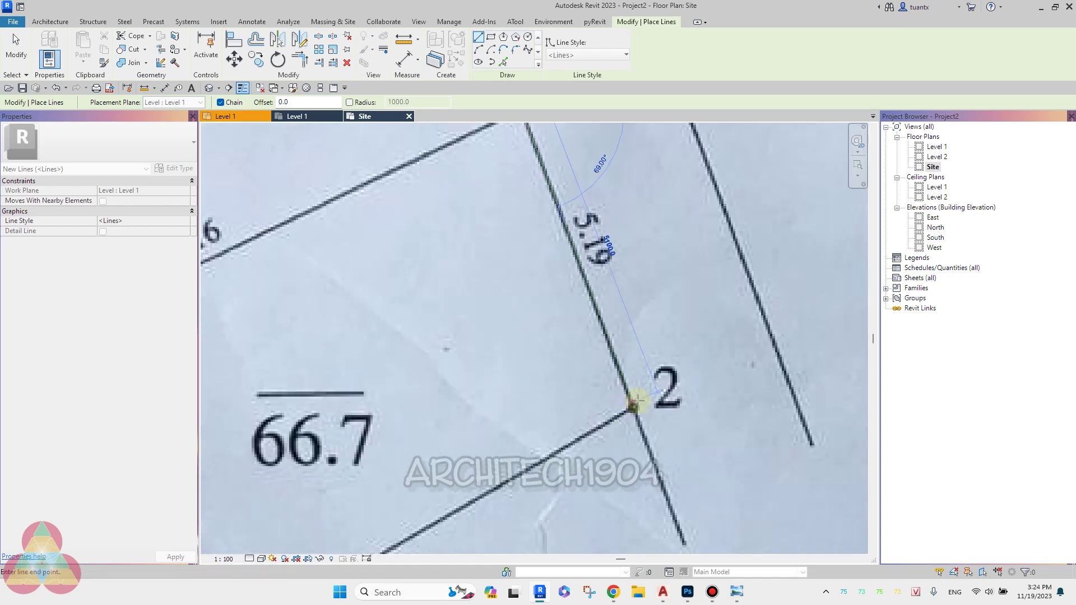
pyautogui.click(634, 412)
pyautogui.press('Escape')
# - Zoom out to show the whole lot and bring up the Massing & Site tools
pyautogui.scroll(-3, 630, 403)
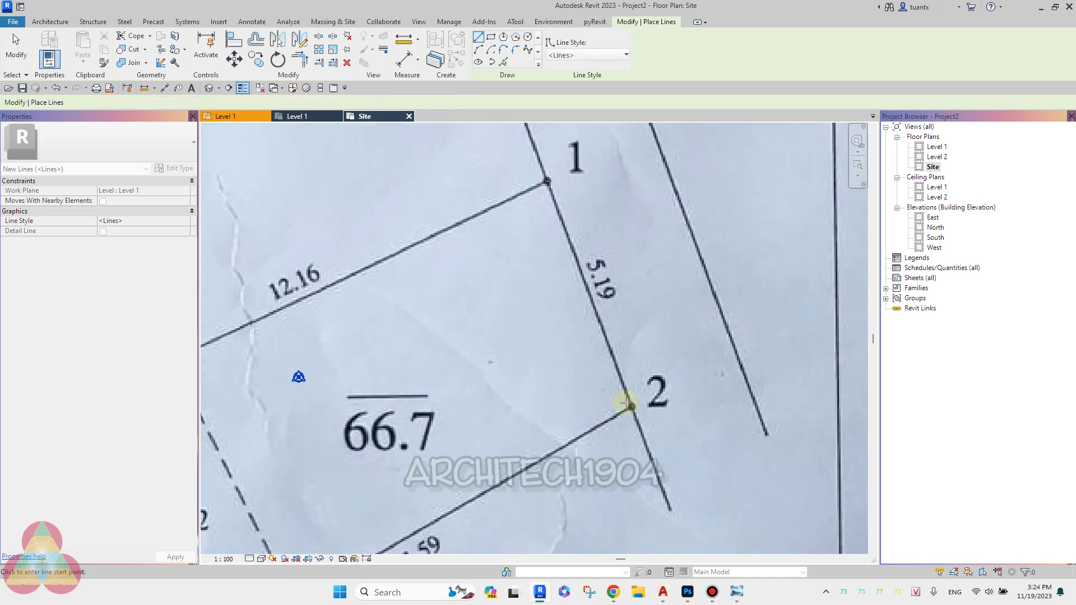
pyautogui.scroll(-1, 625, 365)
pyautogui.scroll(-1, 577, 370)
pyautogui.moveTo(532, 307); pyautogui.dragTo(513, 330, button='middle')
pyautogui.click(337, 24)
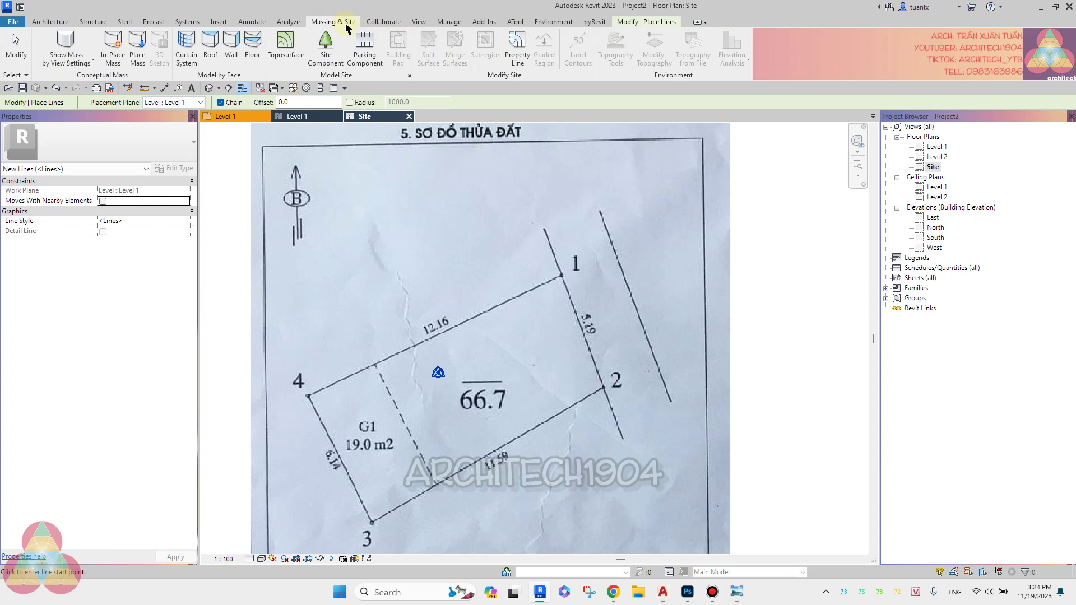
# - Sketch a property line from corner 1 with a 5190 side to corner 2
pyautogui.click(518, 51)
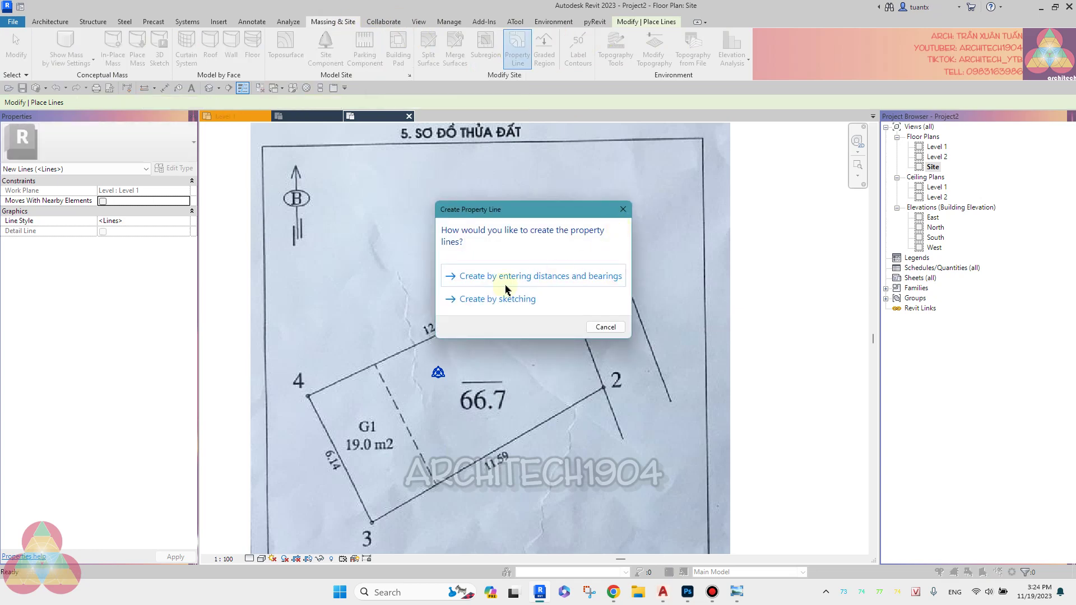
pyautogui.click(487, 299)
pyautogui.scroll(5, 566, 285)
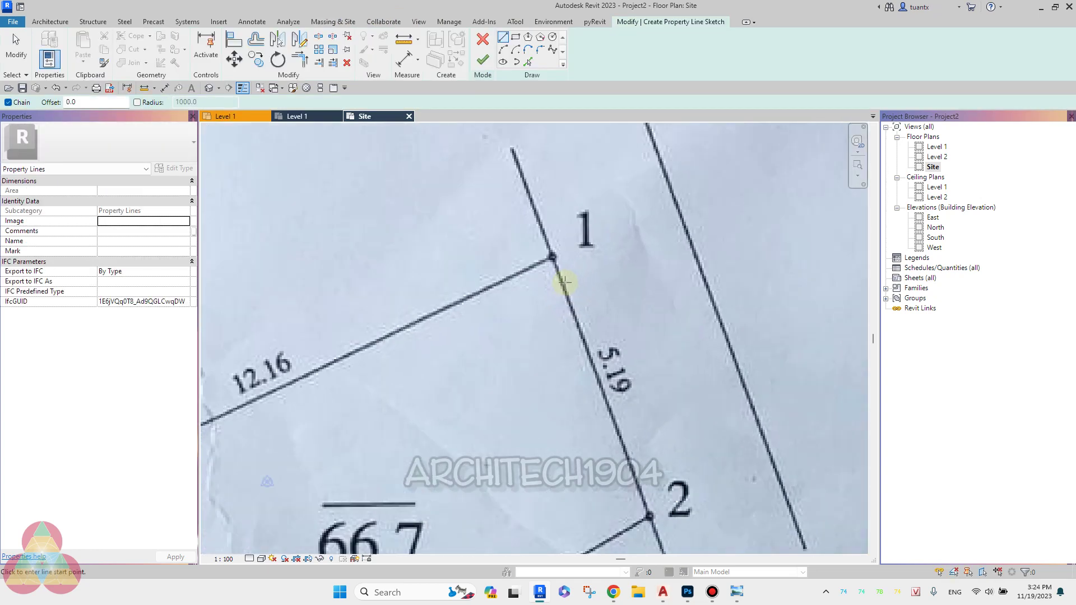
pyautogui.scroll(2, 564, 282)
pyautogui.click(543, 245)
pyautogui.scroll(-3, 592, 344)
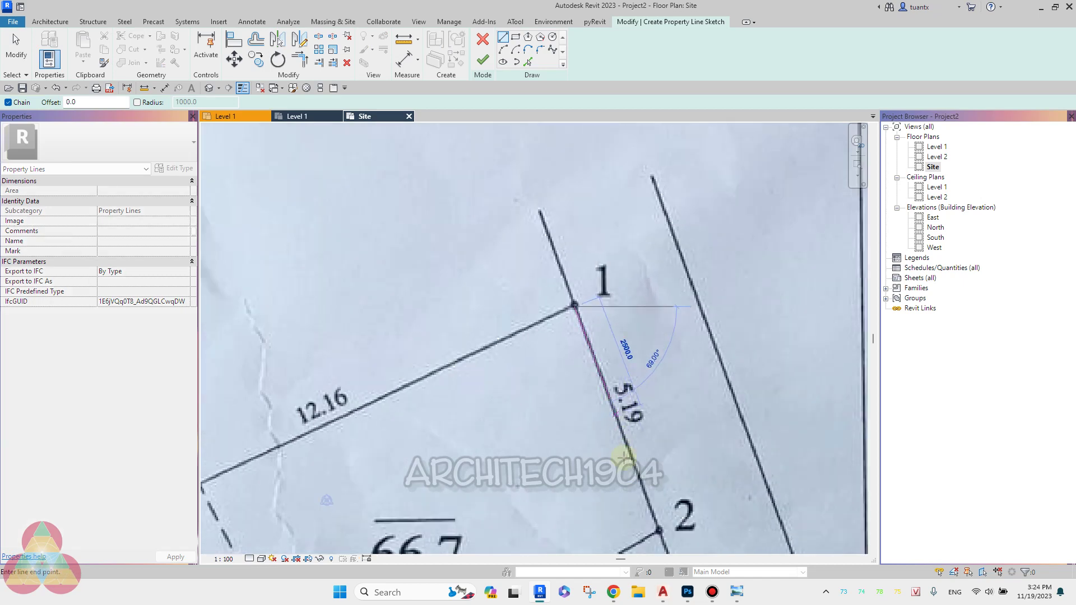
pyautogui.scroll(1, 584, 408)
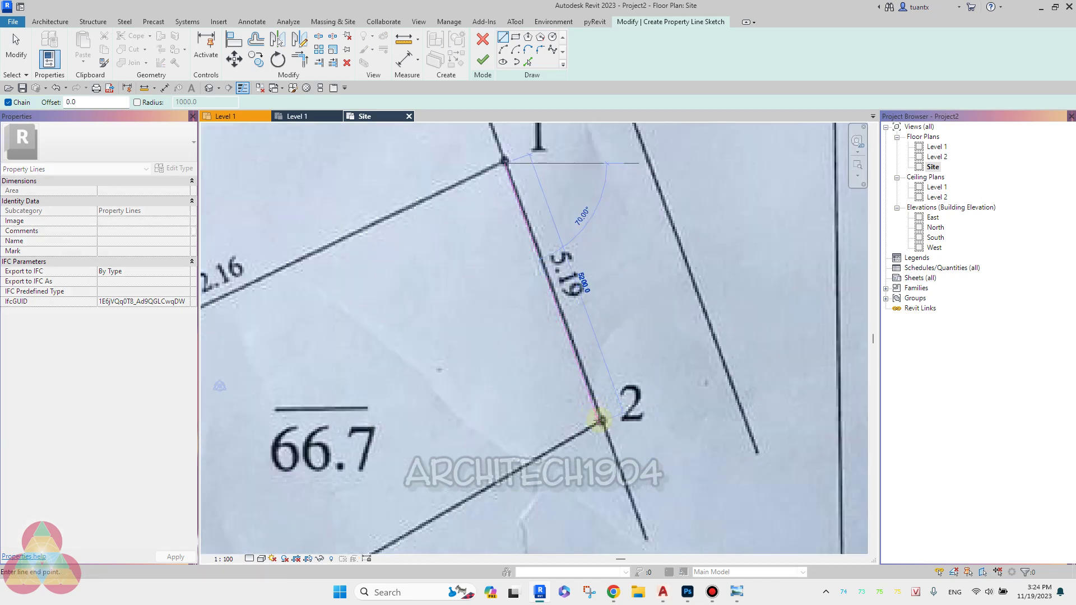
pyautogui.scroll(1, 596, 420)
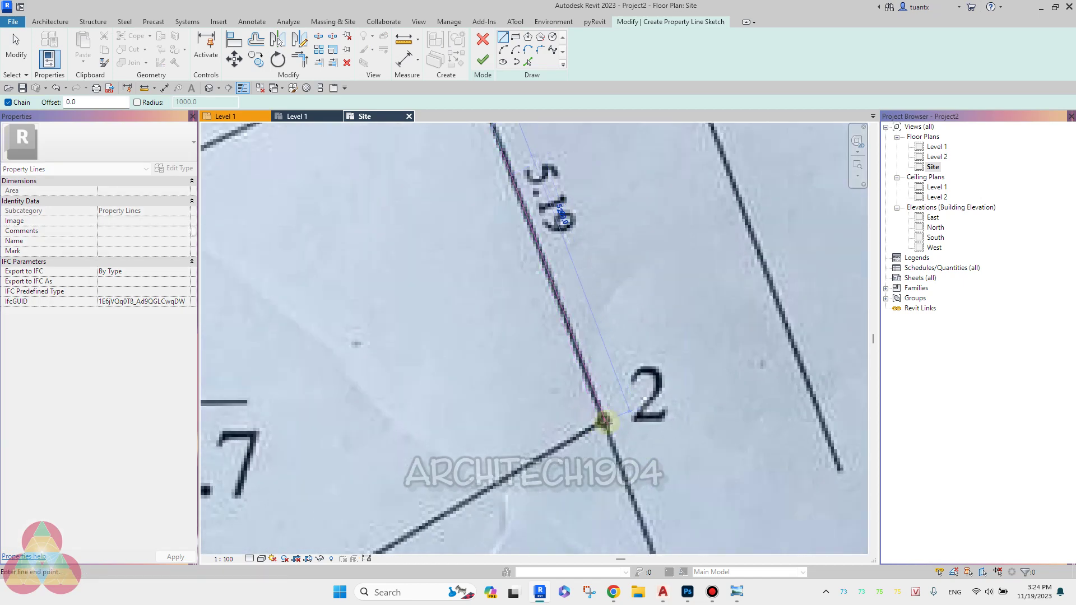
pyautogui.write('5190')
pyautogui.press('Return')
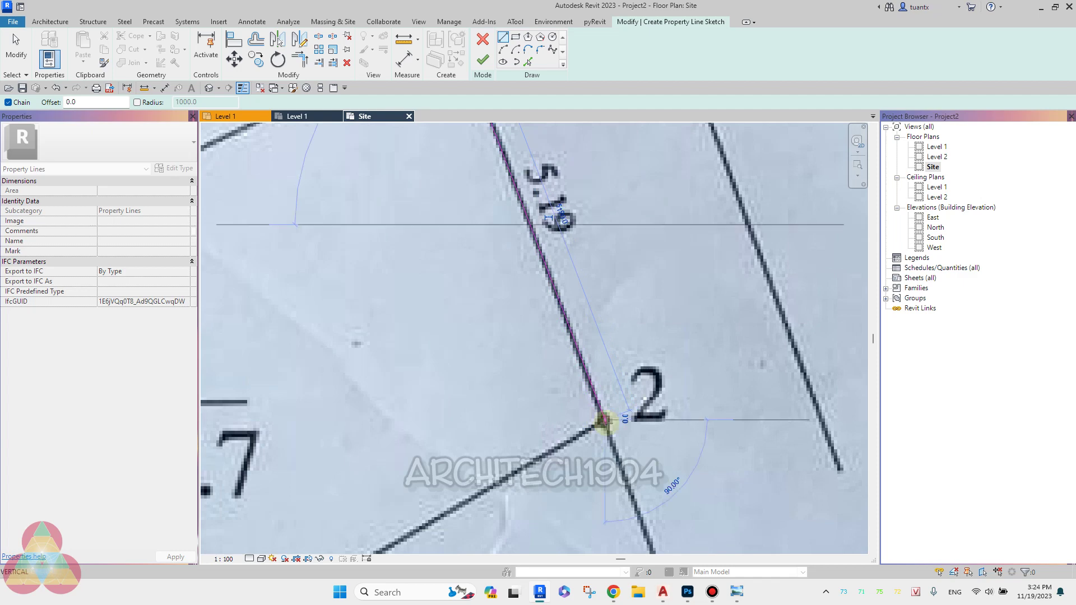
# - Add the 11590 and 6140 property line sides to corners 3 and 4
pyautogui.scroll(-2, 605, 421)
pyautogui.scroll(2, 492, 269)
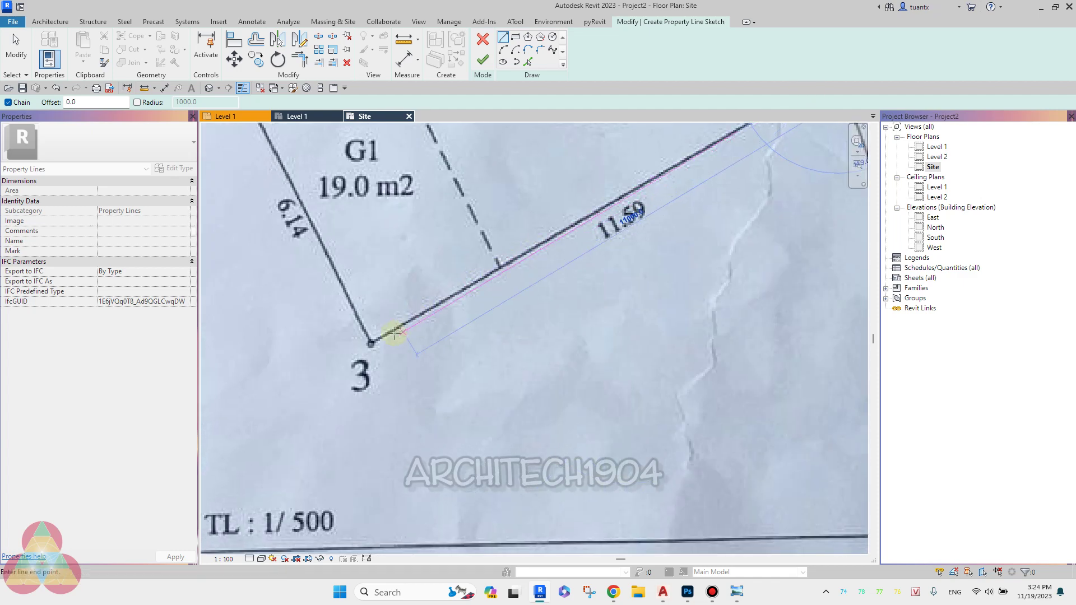
pyautogui.scroll(1, 370, 343)
pyautogui.scroll(1, 371, 343)
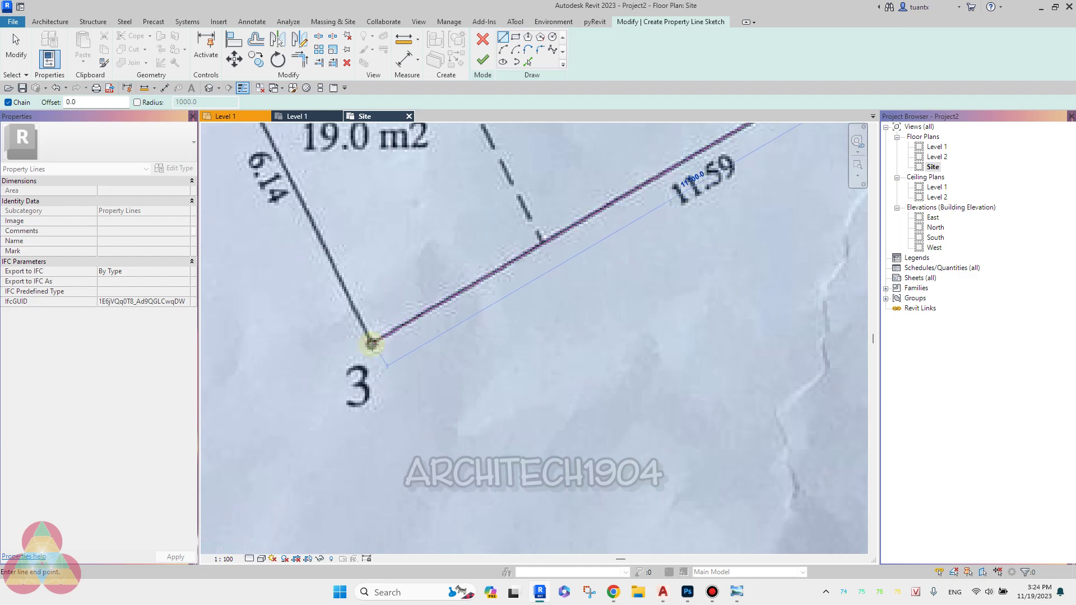
pyautogui.write('1159')
pyautogui.press('Return')
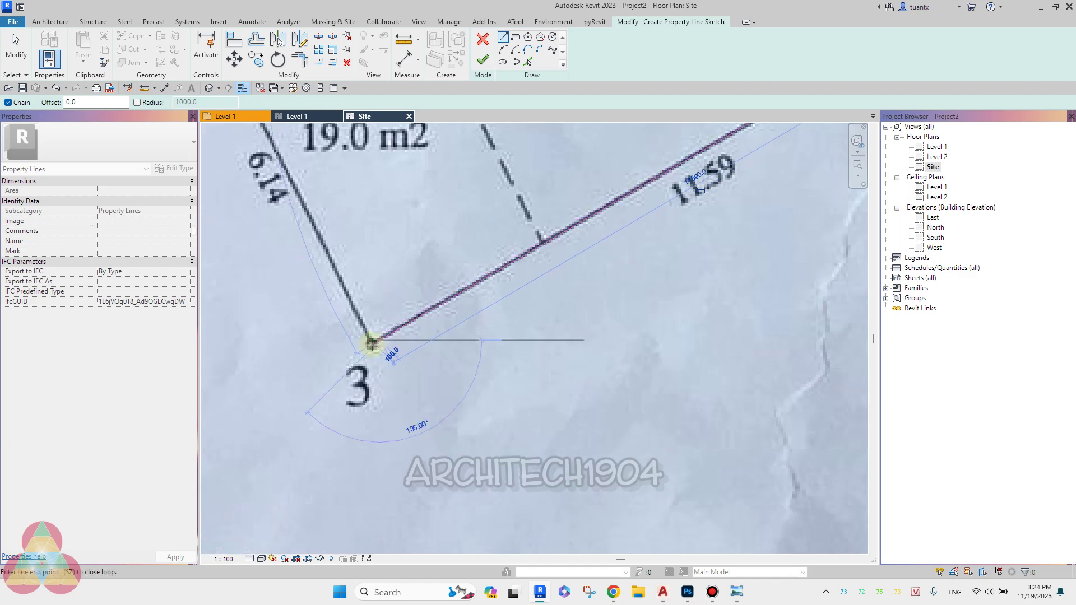
pyautogui.scroll(-2, 286, 308)
pyautogui.scroll(2, 449, 281)
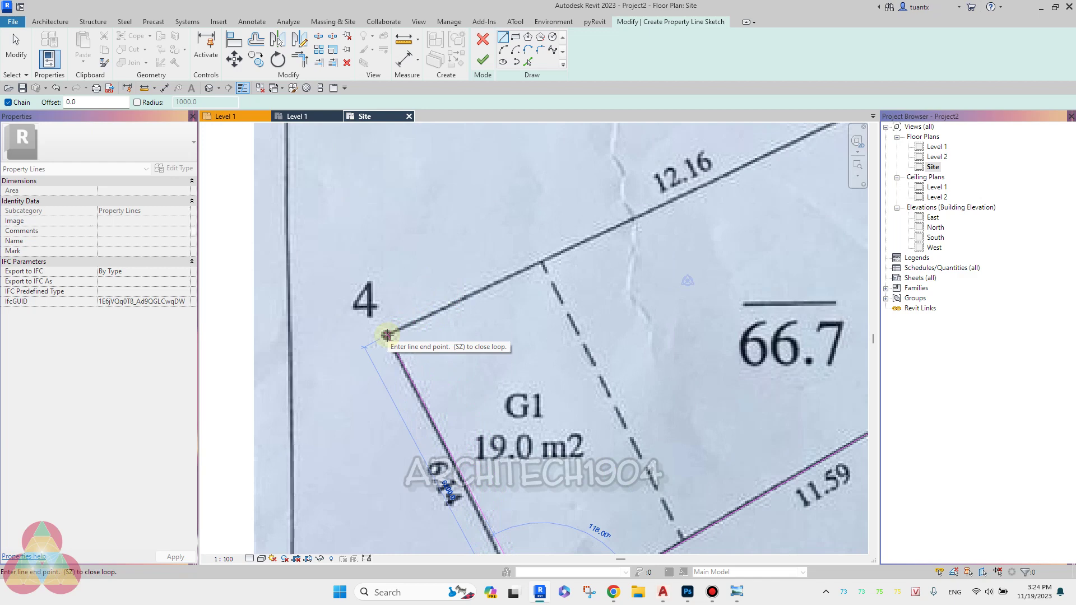
pyautogui.write('6140')
pyautogui.press('Return')
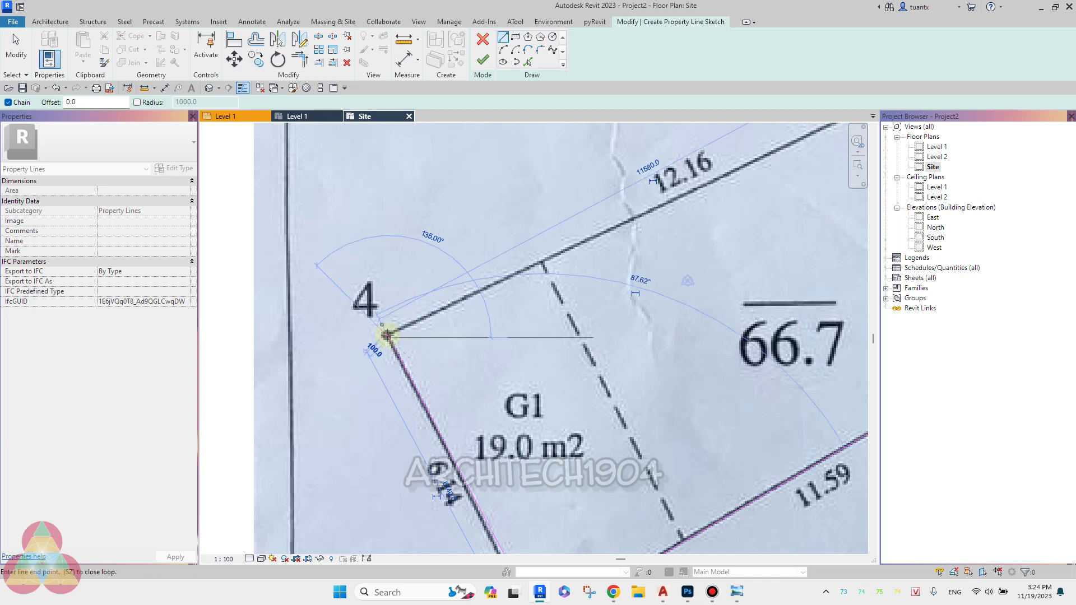
pyautogui.scroll(-2, 404, 376)
pyautogui.scroll(2, 684, 233)
pyautogui.scroll(1, 650, 224)
pyautogui.scroll(1, 649, 221)
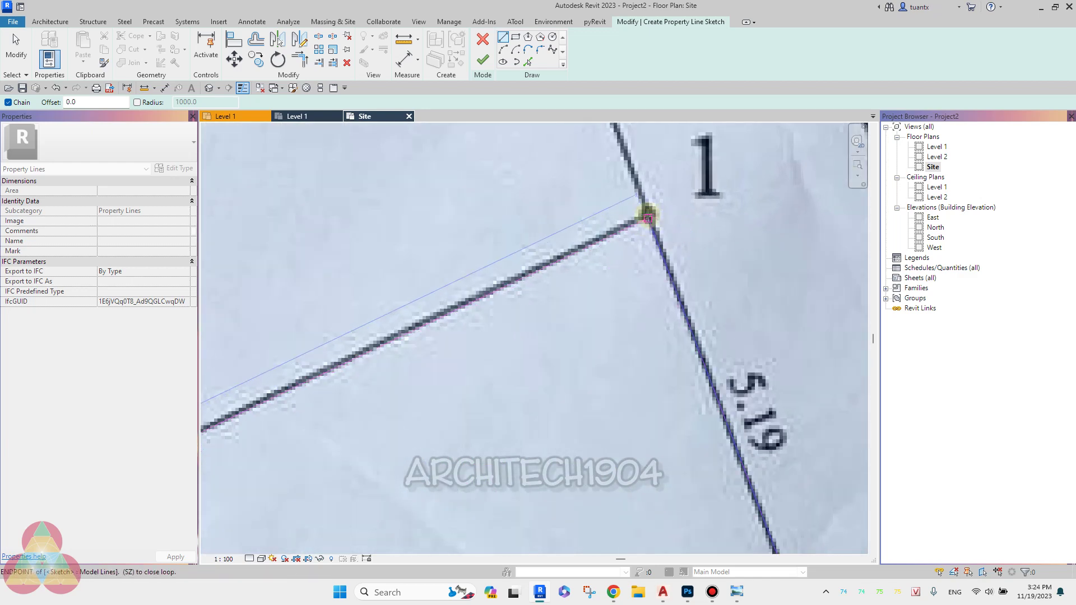
# - Close the property line at corner 1, finish the sketch, and select the survey image
pyautogui.click(648, 219)
pyautogui.scroll(-3, 552, 294)
pyautogui.scroll(-2, 558, 356)
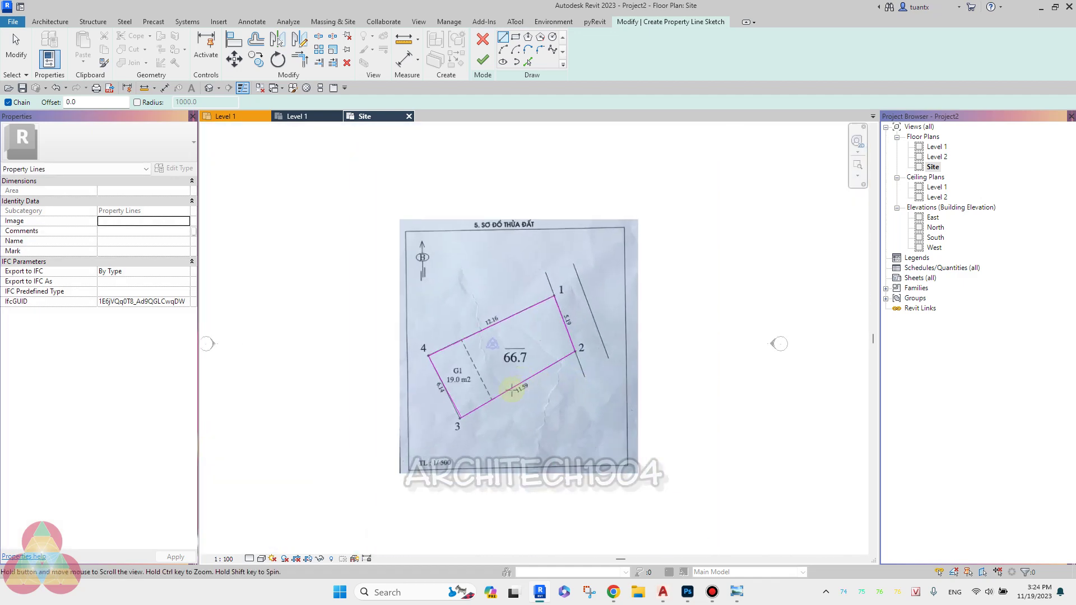
pyautogui.scroll(-1, 250, 314)
pyautogui.scroll(-1, 377, 252)
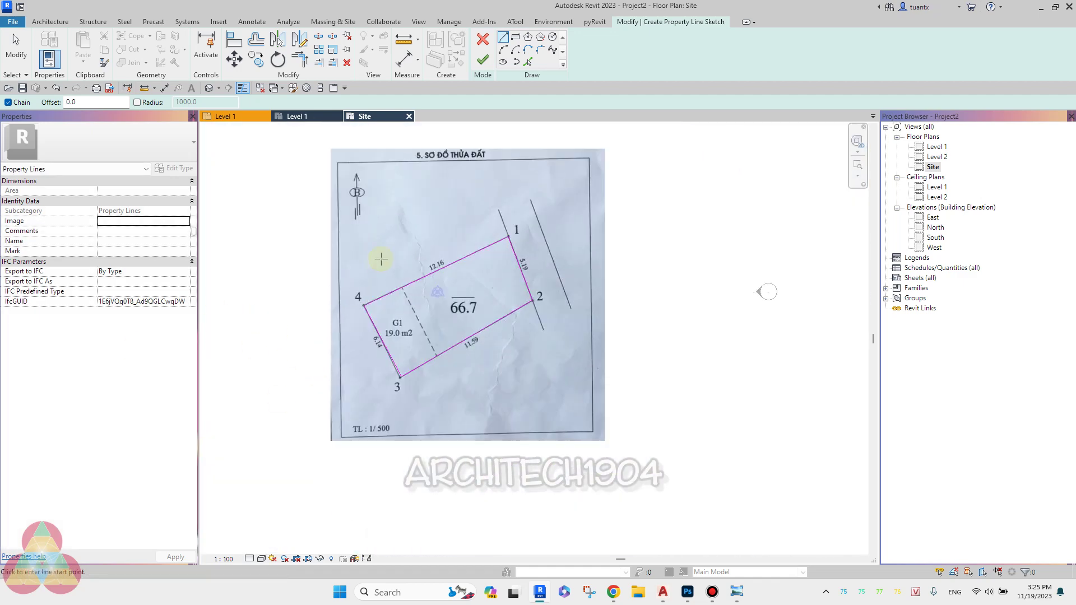
pyautogui.moveTo(765, 290); pyautogui.dragTo(749, 351, button='middle')
pyautogui.click(482, 60)
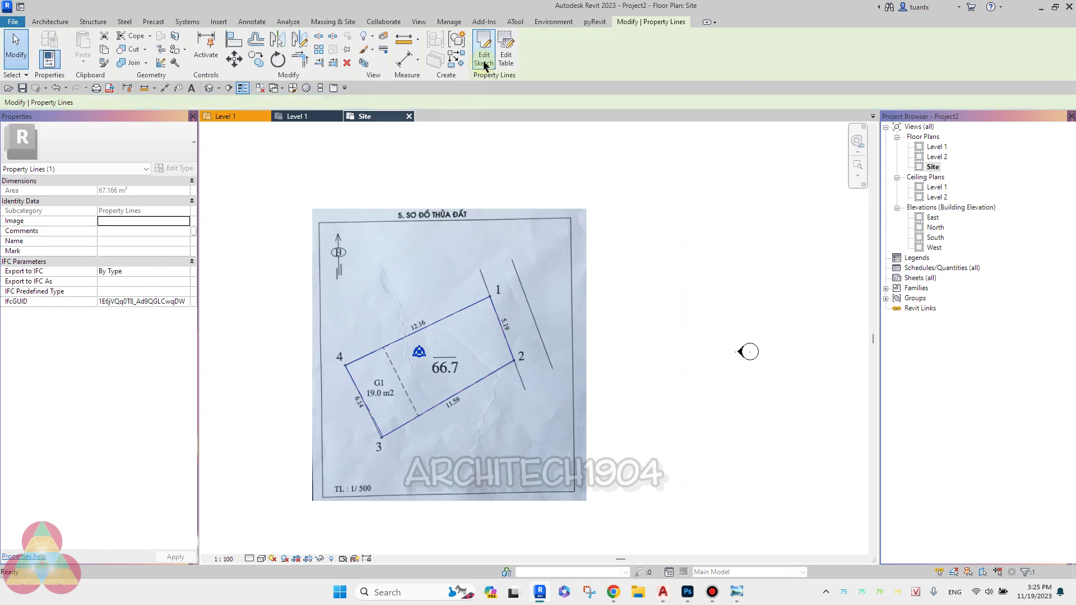
pyautogui.scroll(2, 349, 437)
pyautogui.scroll(-1, 404, 409)
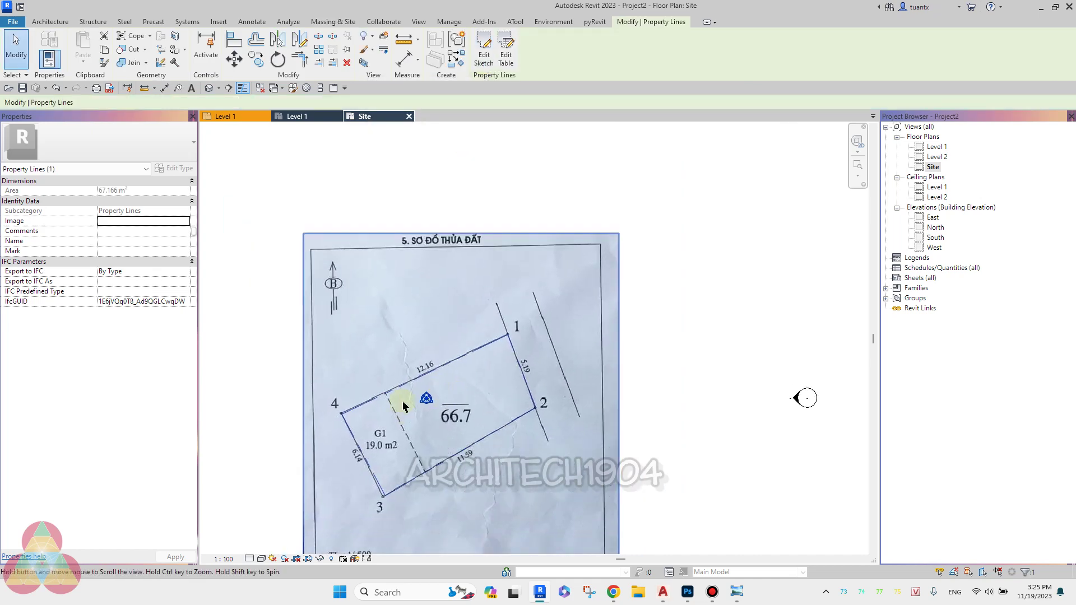
pyautogui.scroll(1, 358, 307)
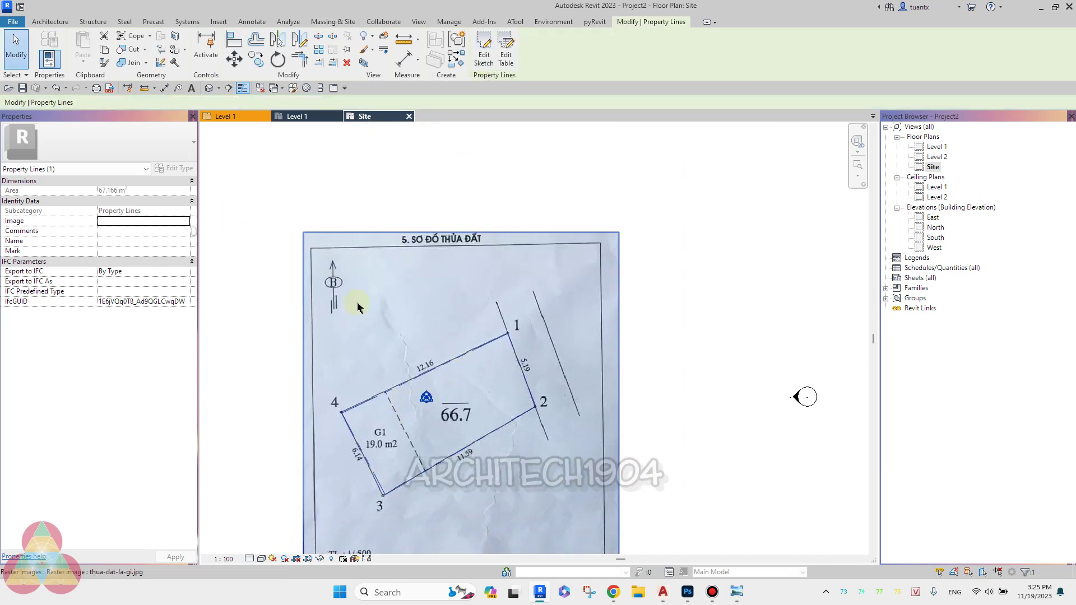
pyautogui.click(569, 298)
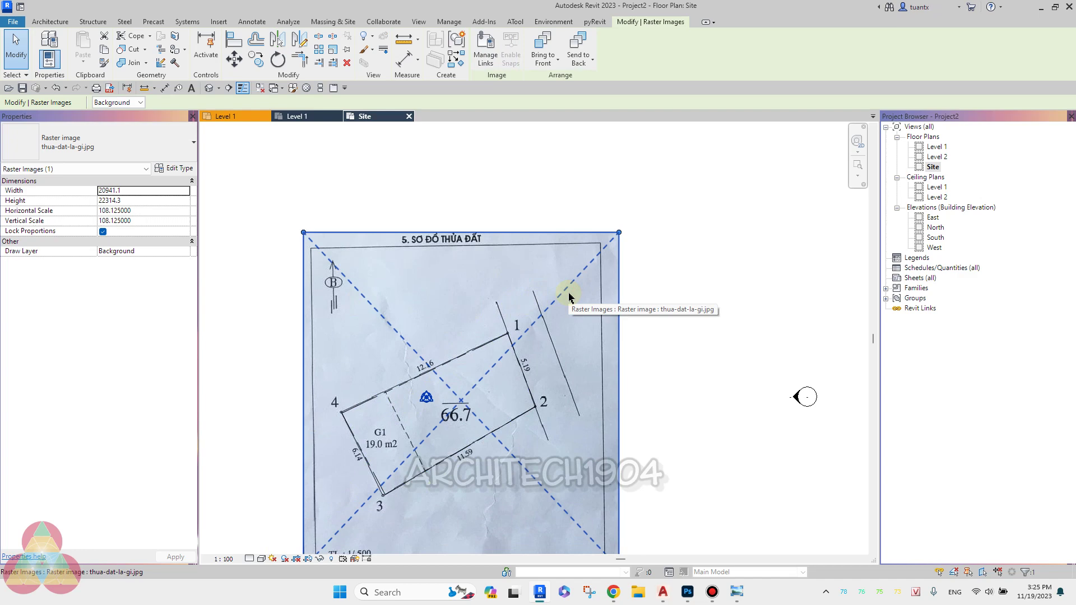
# - Delete the survey sheet image, leaving only the lot outline
pyautogui.press('Delete')
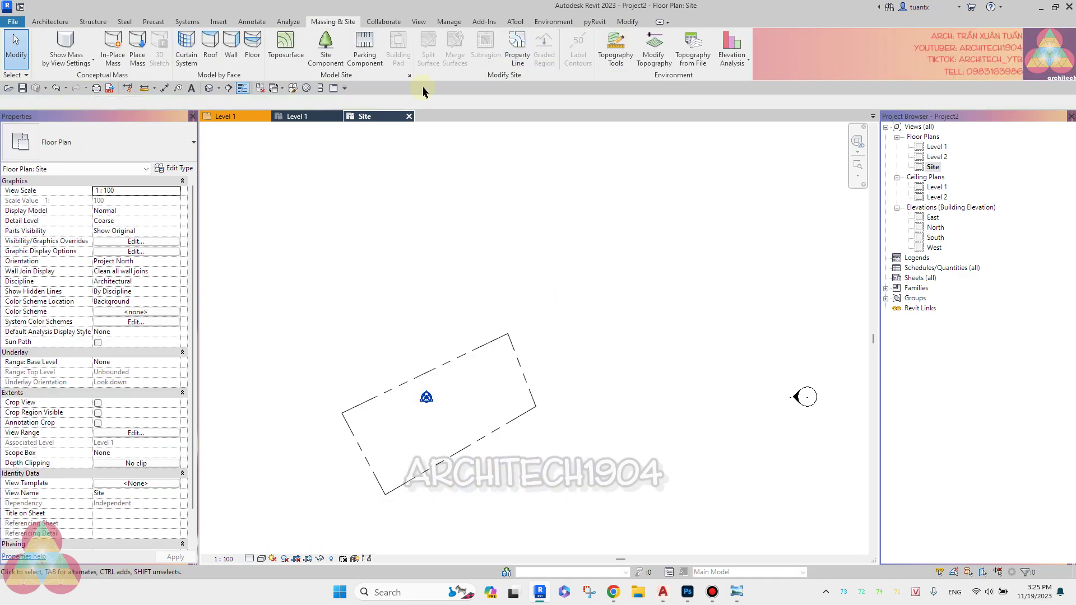
pyautogui.scroll(2, 517, 250)
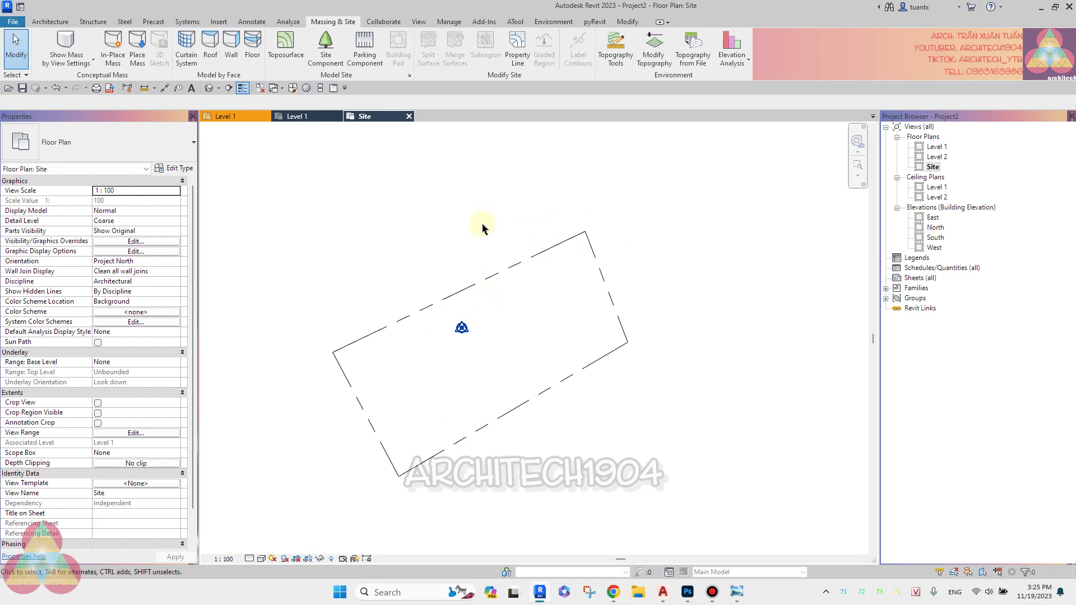
pyautogui.moveTo(482, 229); pyautogui.dragTo(420, 309, button='middle')
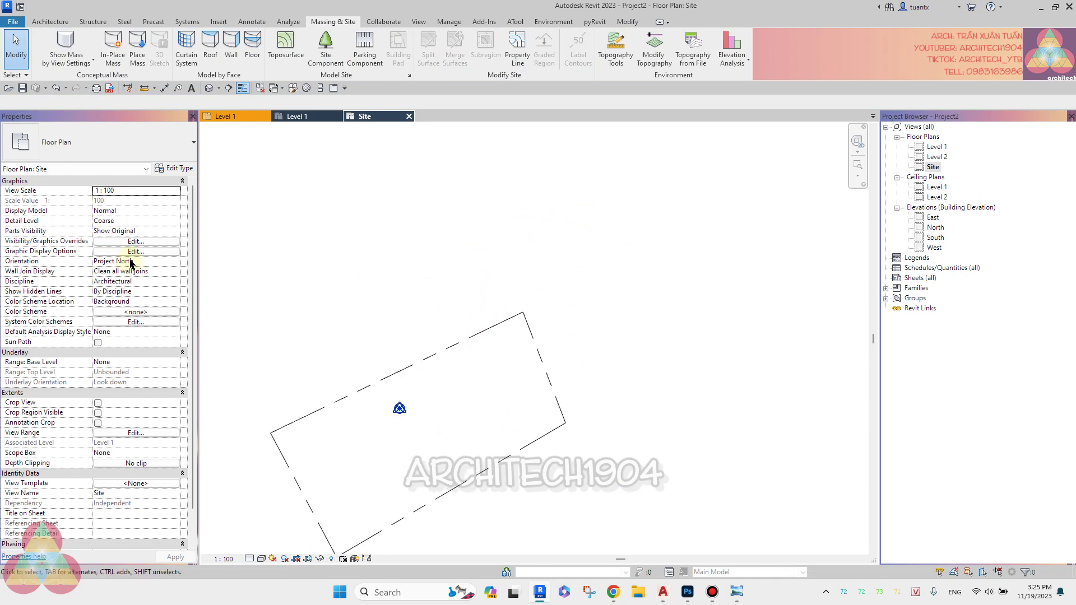
# - Set the Site view orientation to True North
pyautogui.click(137, 262)
pyautogui.click(176, 262)
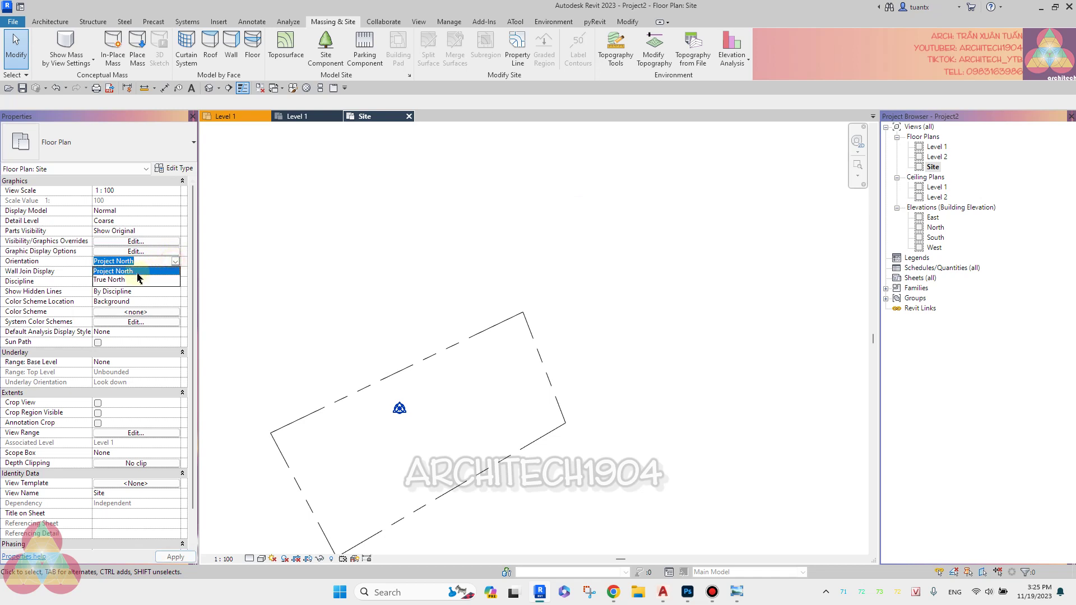
pyautogui.click(126, 278)
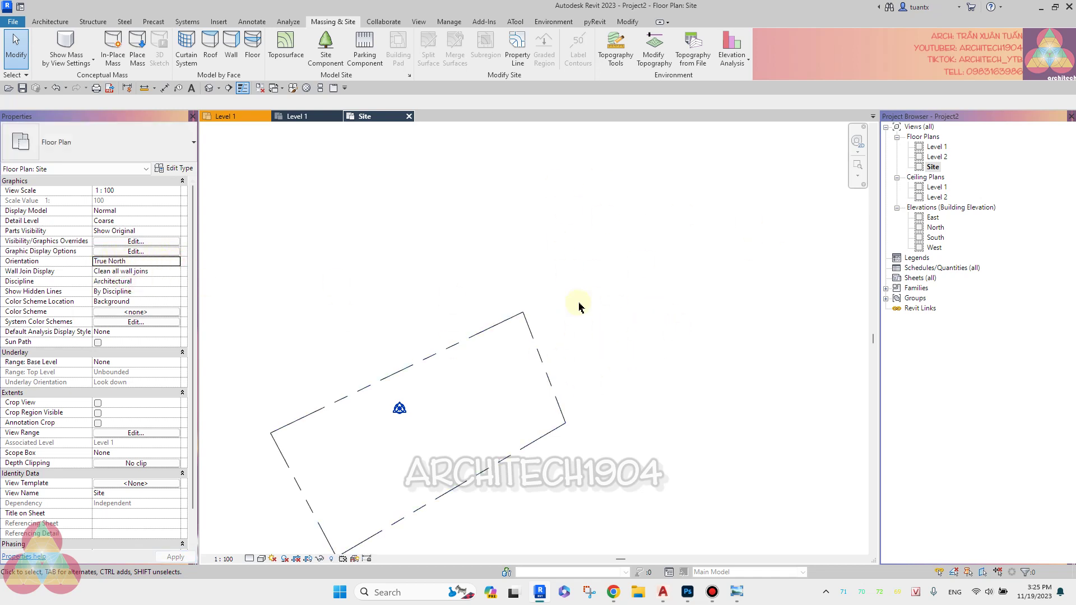
# - Check the original land plot photo, then return to the Revit Site plan
pyautogui.click(737, 592)
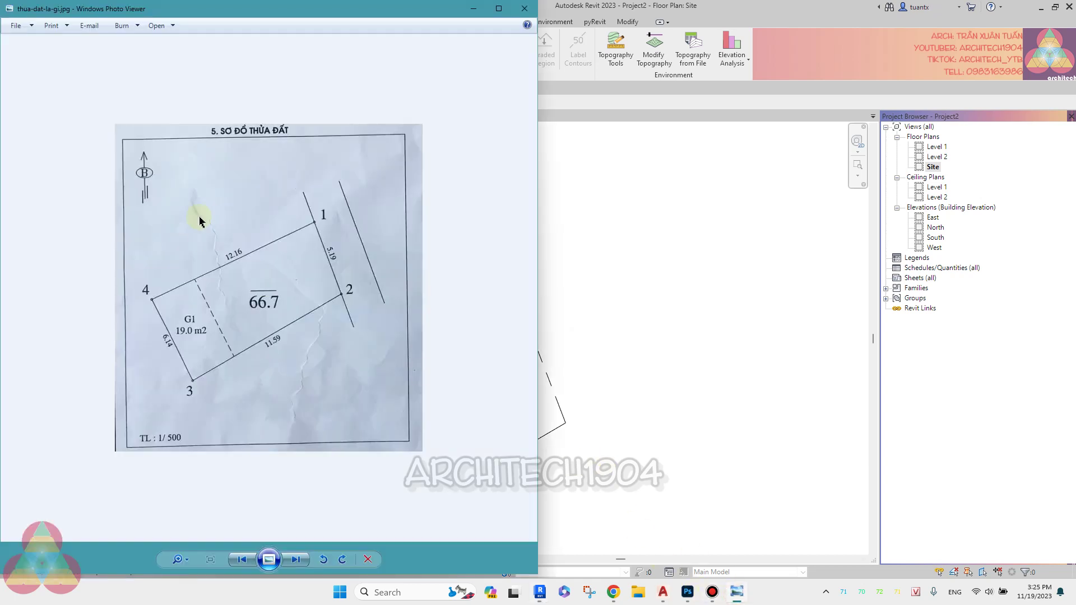
pyautogui.click(768, 22)
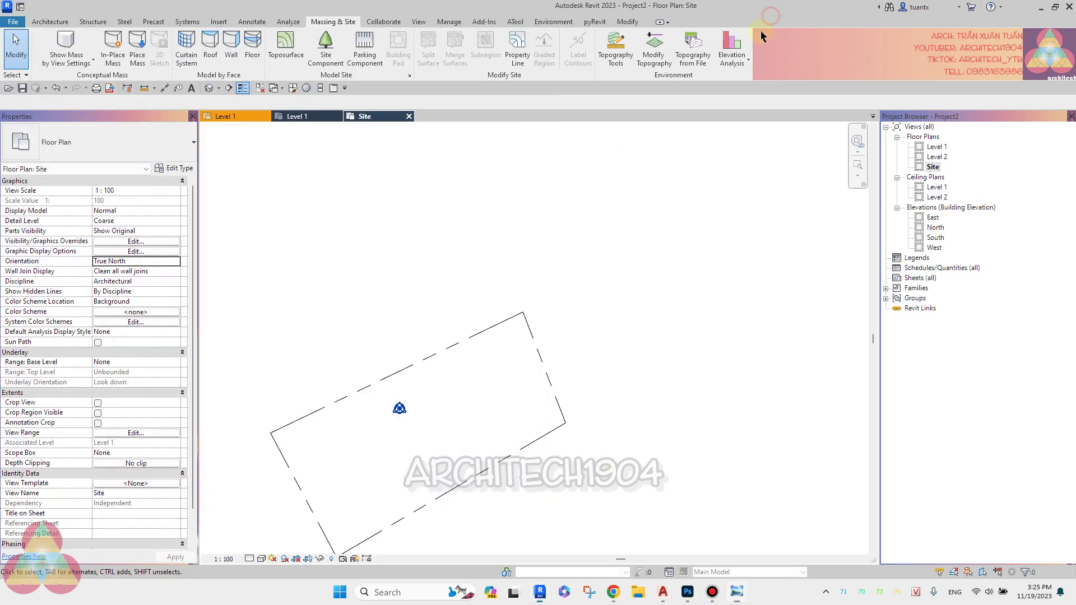
pyautogui.scroll(3, 469, 384)
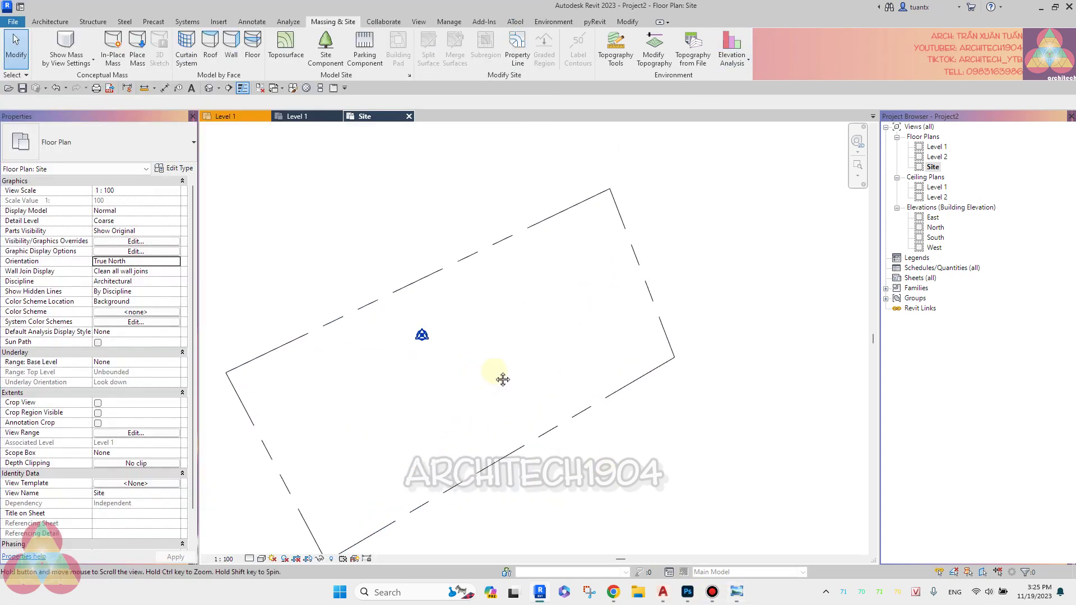
pyautogui.moveTo(513, 368); pyautogui.dragTo(543, 379, button='middle')
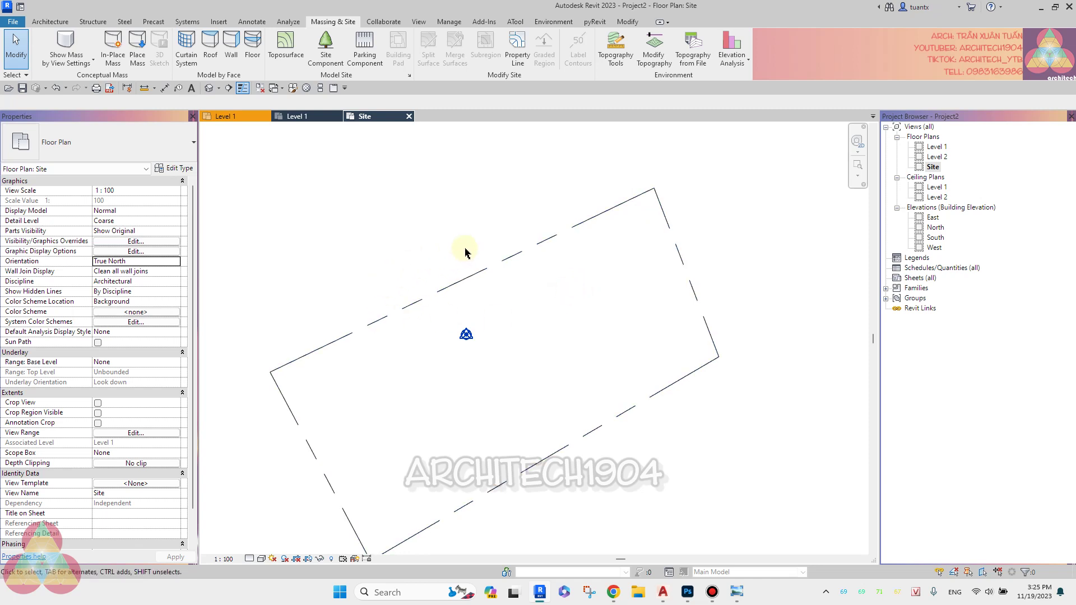
pyautogui.click(50, 22)
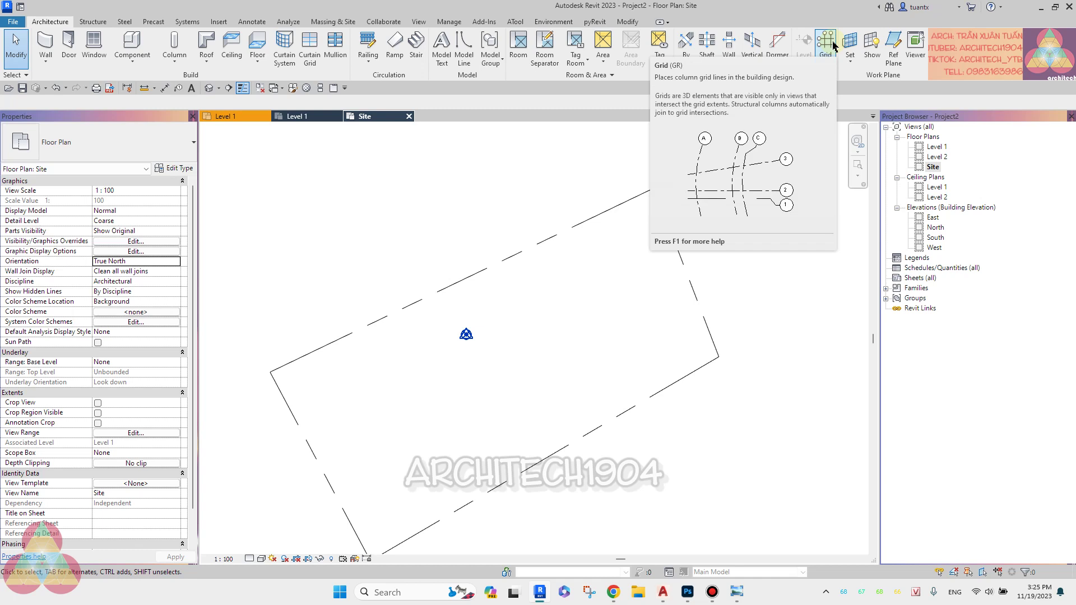
# - Place grid lines 1 and 2 along two perpendicular edges of the lot
pyautogui.click(834, 45)
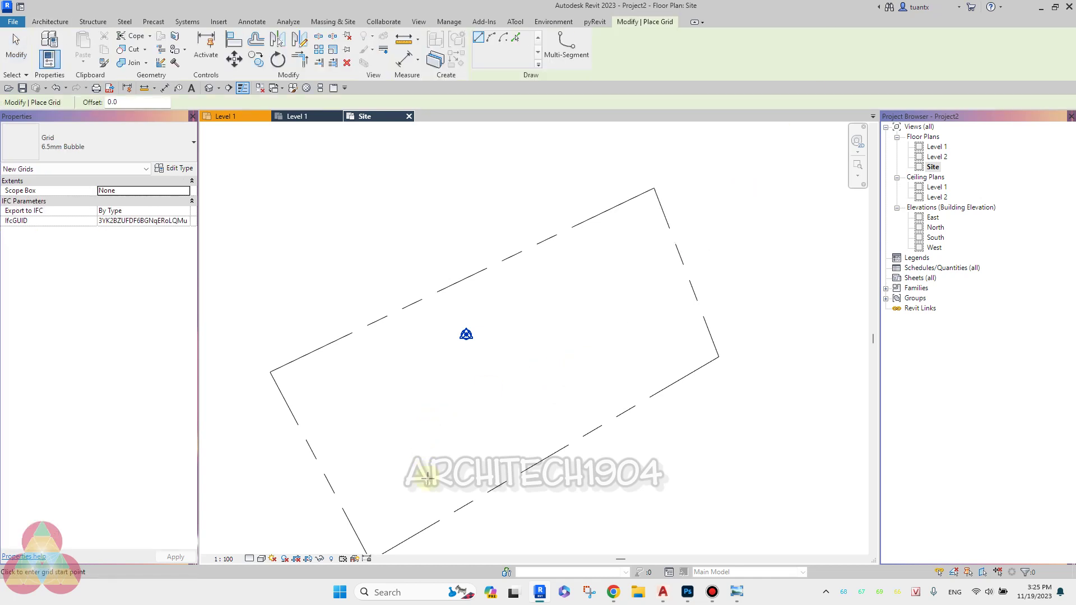
pyautogui.click(402, 506)
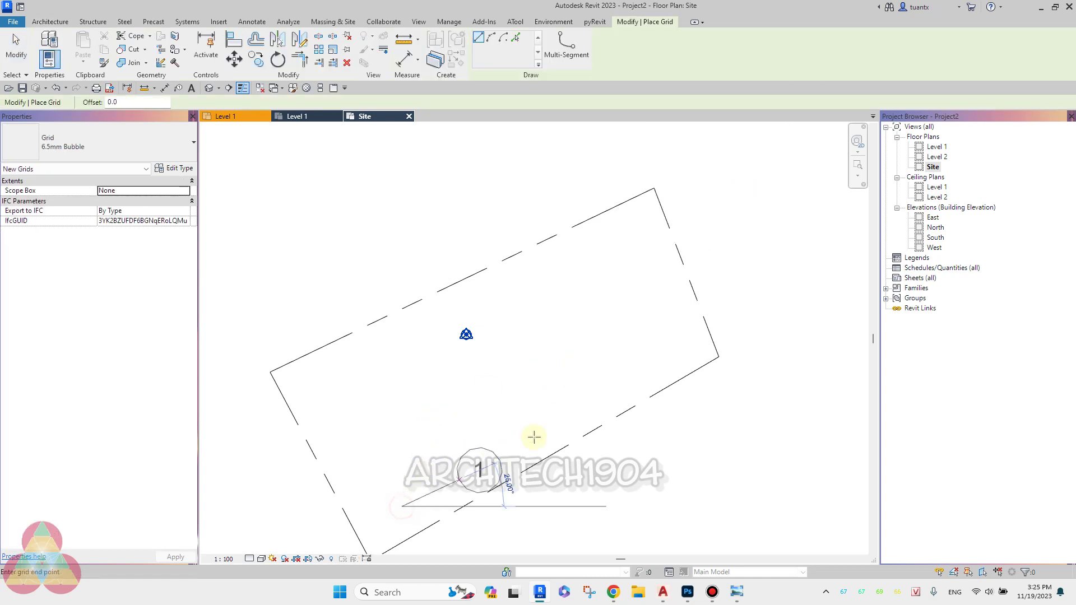
pyautogui.click(605, 379)
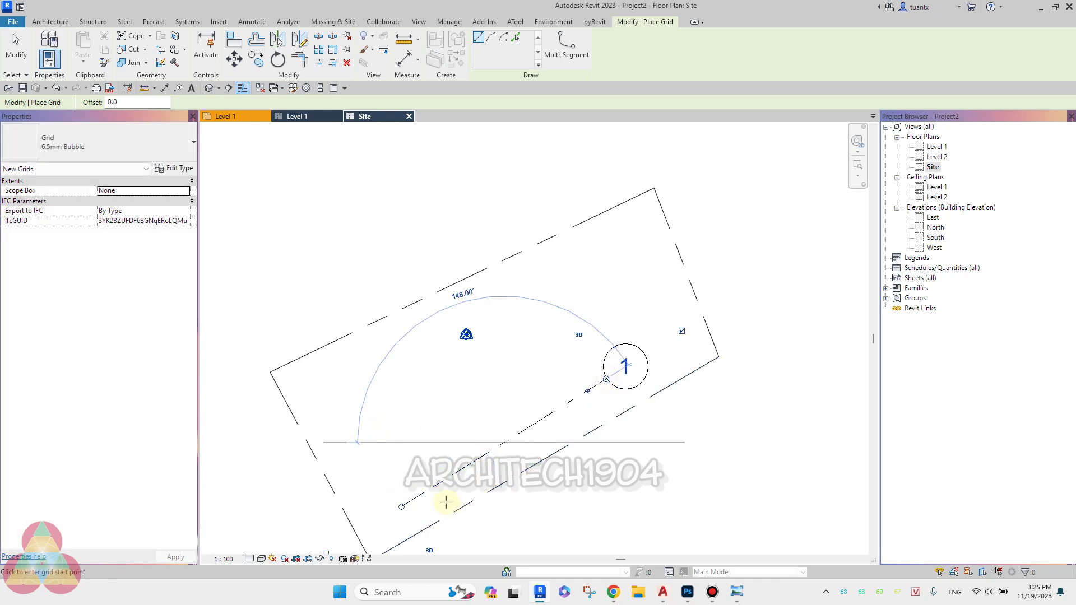
pyautogui.click(445, 503)
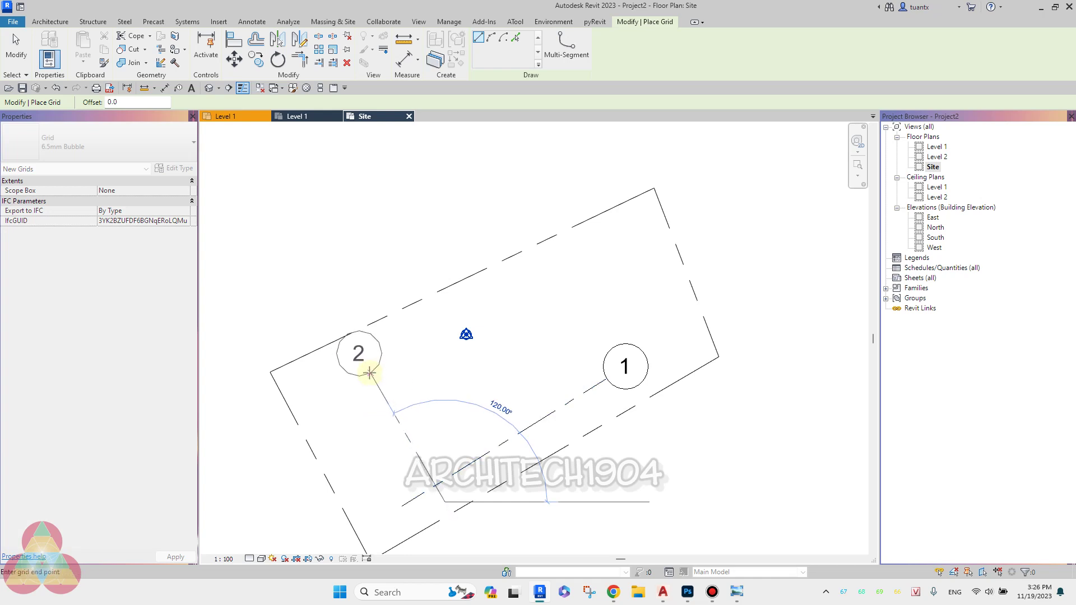
pyautogui.click(365, 373)
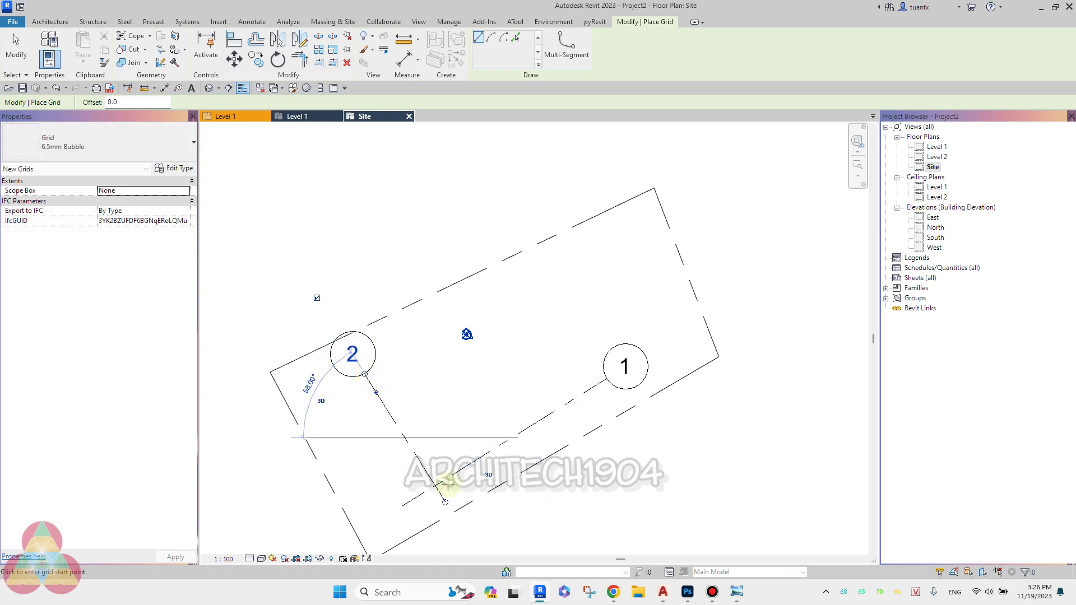
pyautogui.scroll(-2, 399, 364)
pyautogui.scroll(3, 399, 365)
pyautogui.scroll(-1, 378, 379)
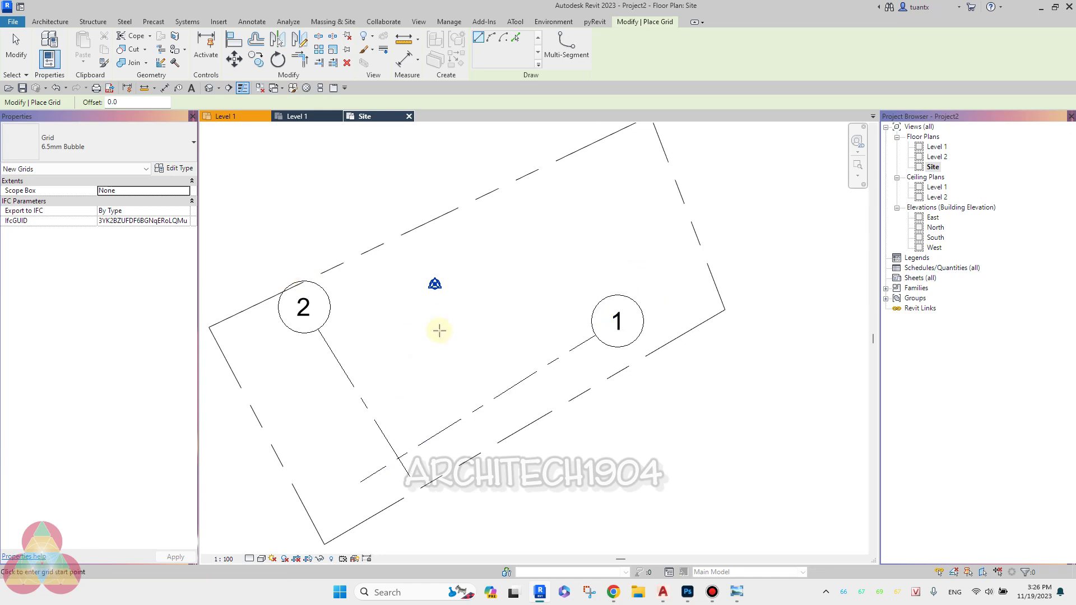
pyautogui.moveTo(473, 332); pyautogui.dragTo(522, 351, button='middle')
pyautogui.press('Escape')
pyautogui.press('Escape')
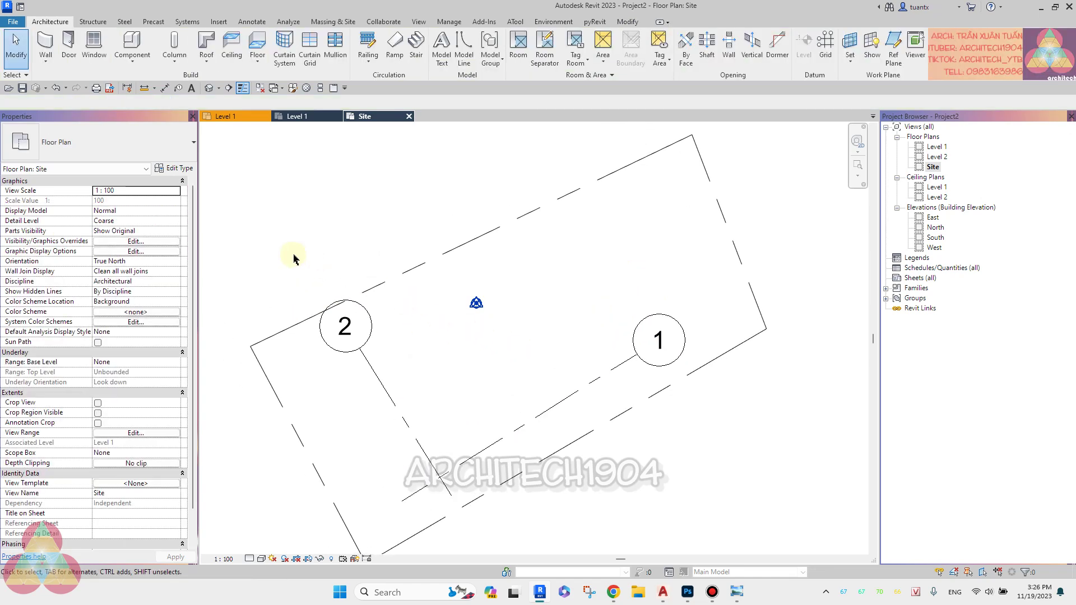
pyautogui.click(149, 261)
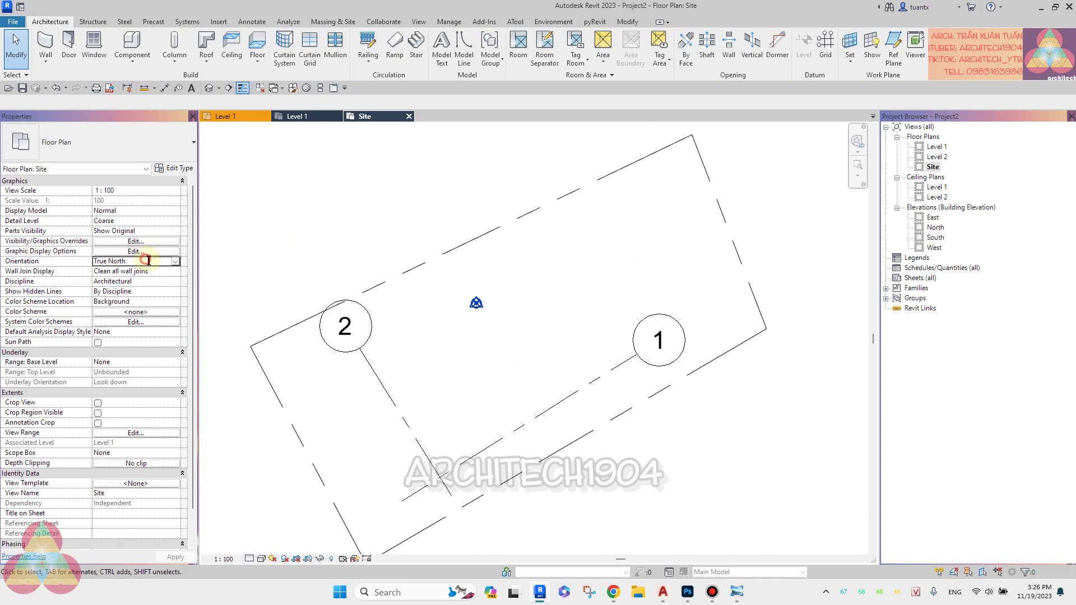
# - Set the Site view to Project North and rotate Project North to align with grid 2
pyautogui.click(177, 262)
pyautogui.click(127, 271)
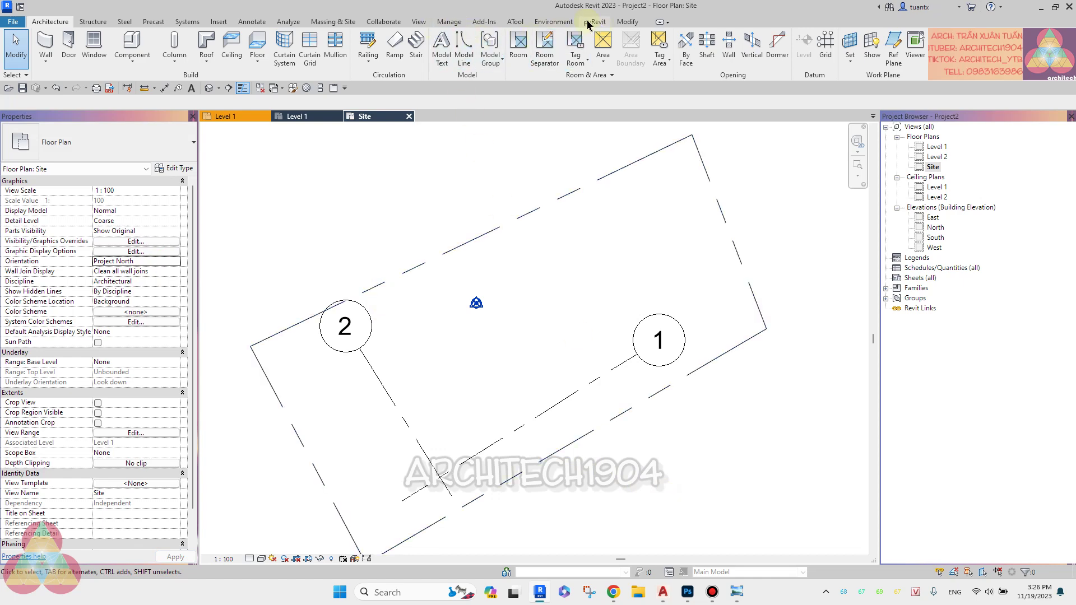
pyautogui.click(453, 22)
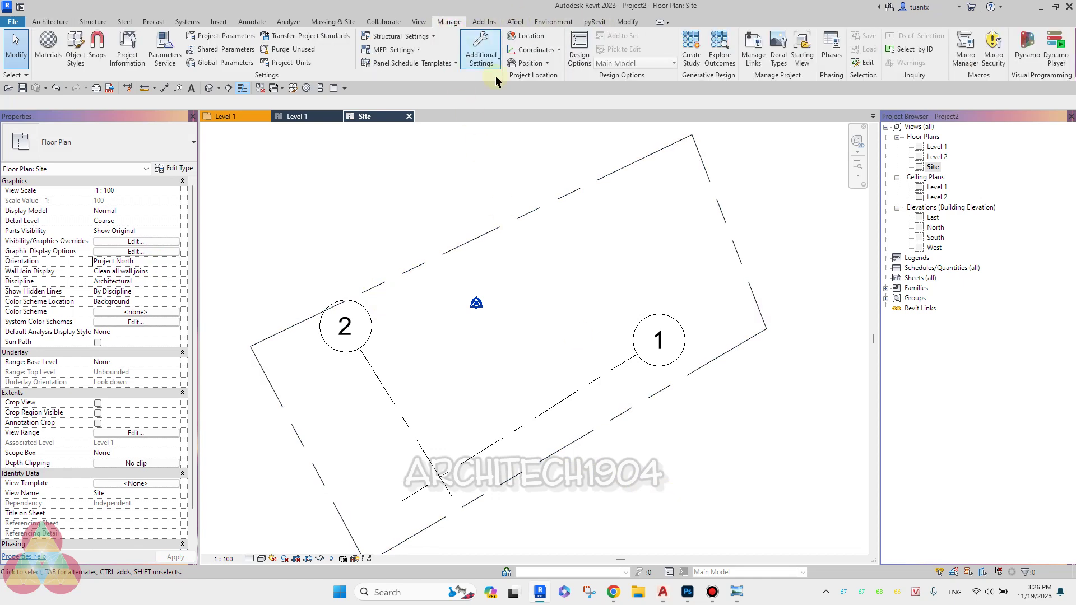
pyautogui.click(531, 64)
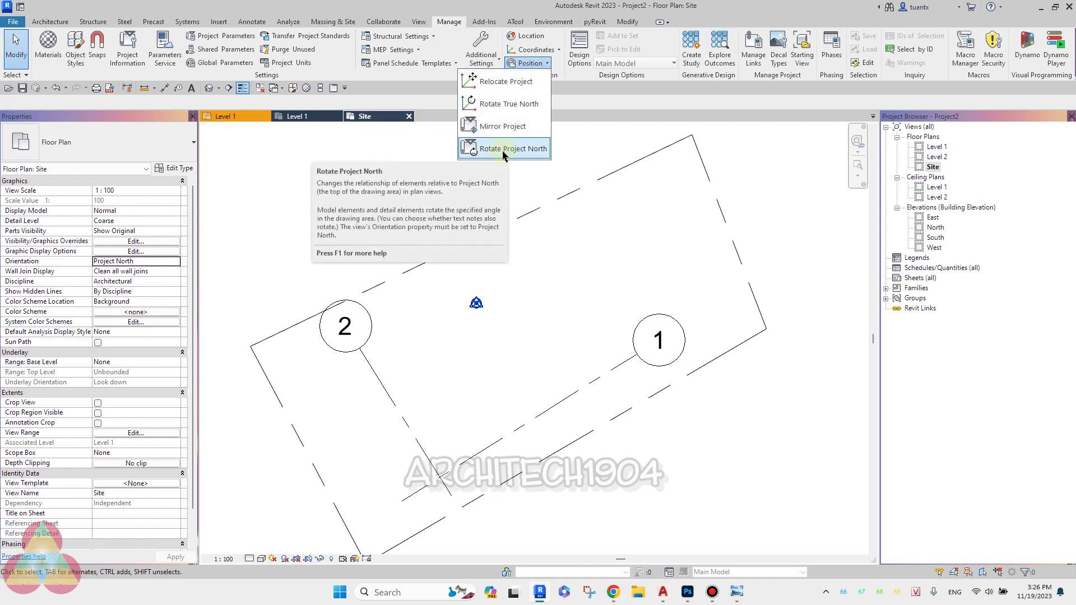
pyautogui.click(503, 150)
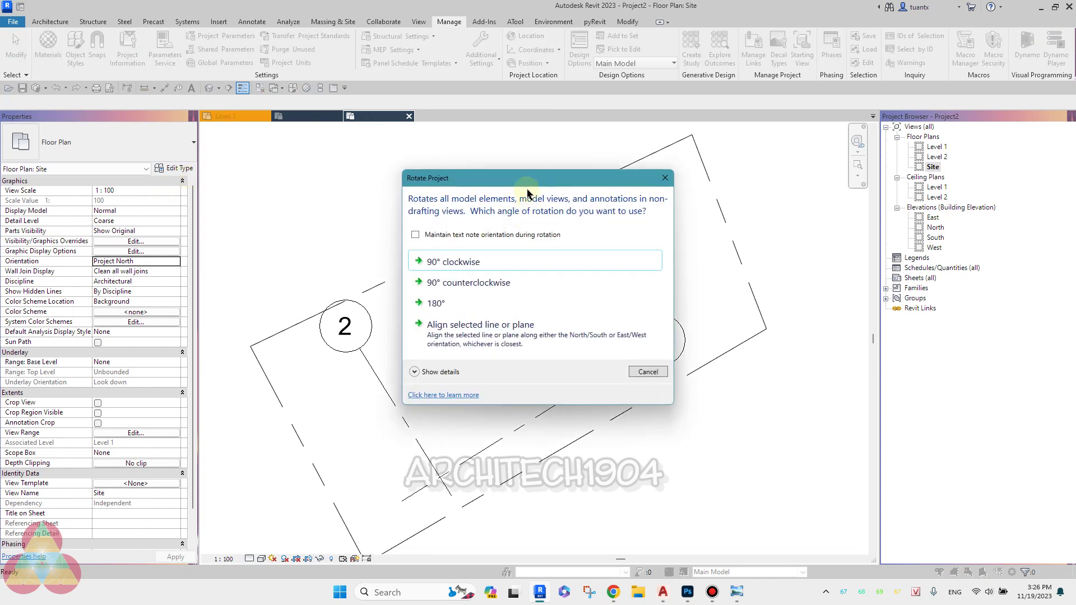
pyautogui.moveTo(528, 189); pyautogui.dragTo(797, 168)
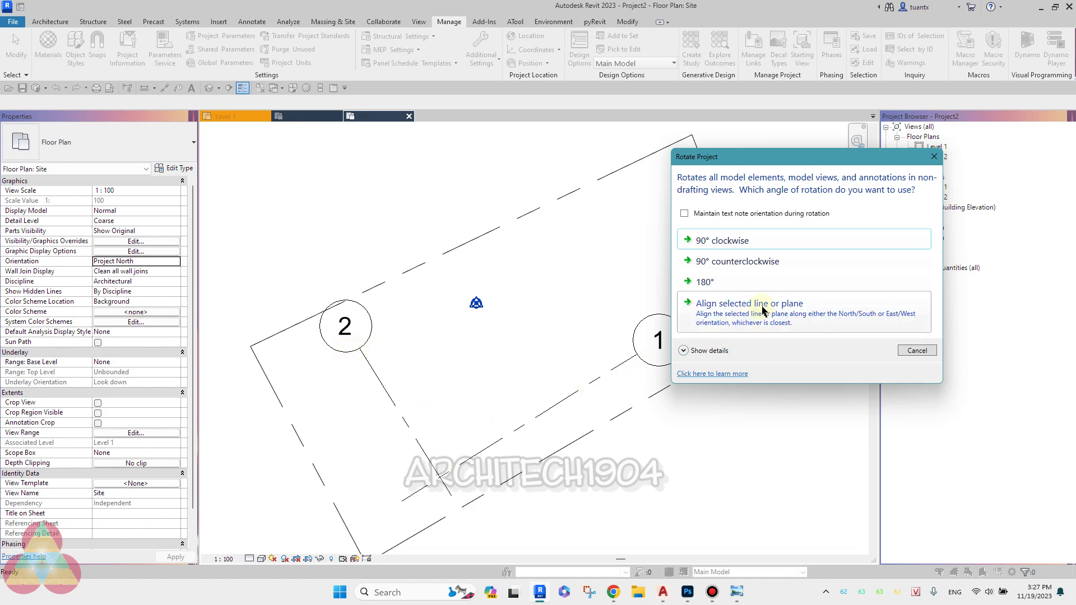
pyautogui.click(725, 321)
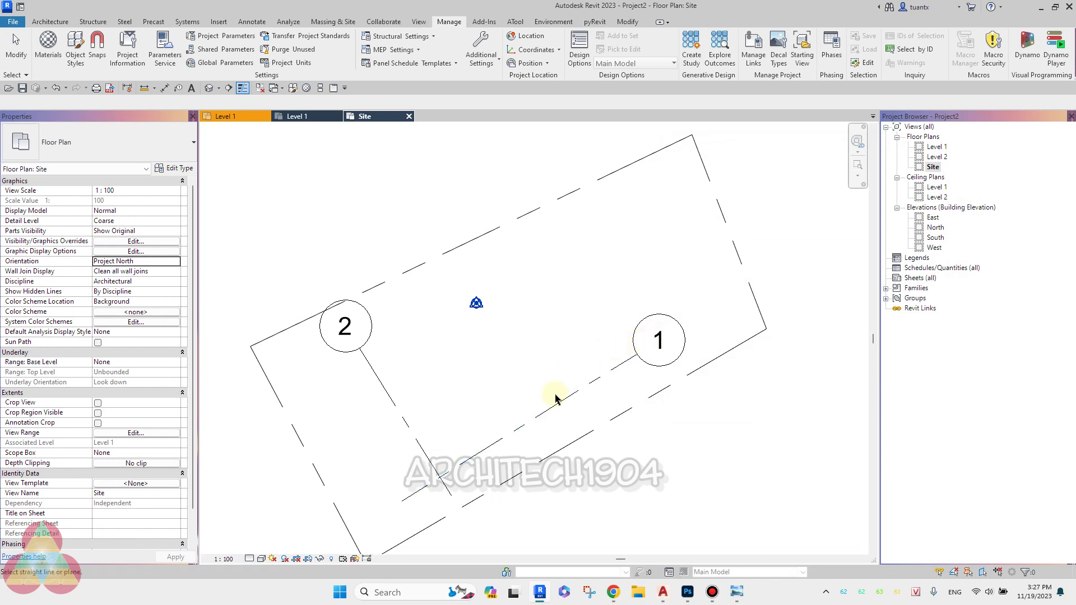
pyautogui.click(402, 416)
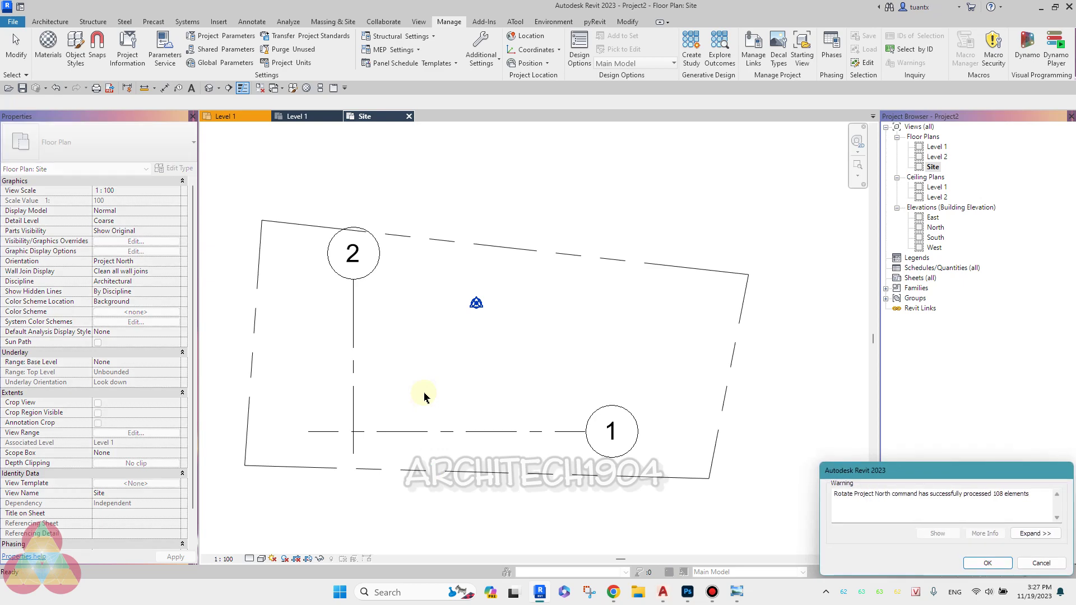
pyautogui.click(987, 563)
# - Inspect the rotated lot and grids, then set the Site view back to True North
pyautogui.scroll(1, 365, 362)
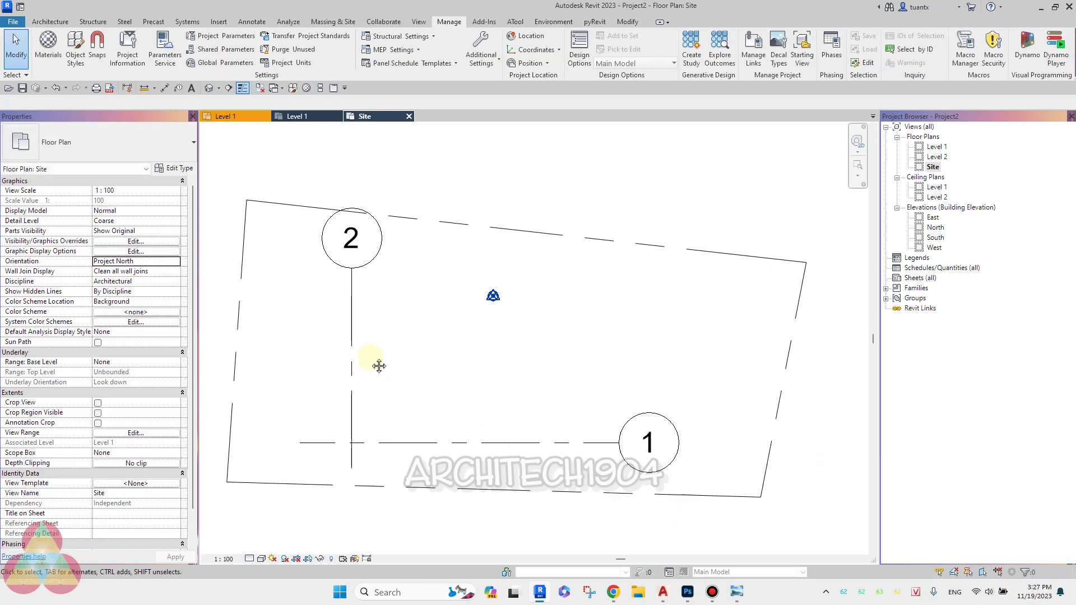
pyautogui.scroll(1, 361, 308)
pyautogui.moveTo(565, 286); pyautogui.dragTo(585, 364, button='middle')
pyautogui.scroll(-3, 585, 365)
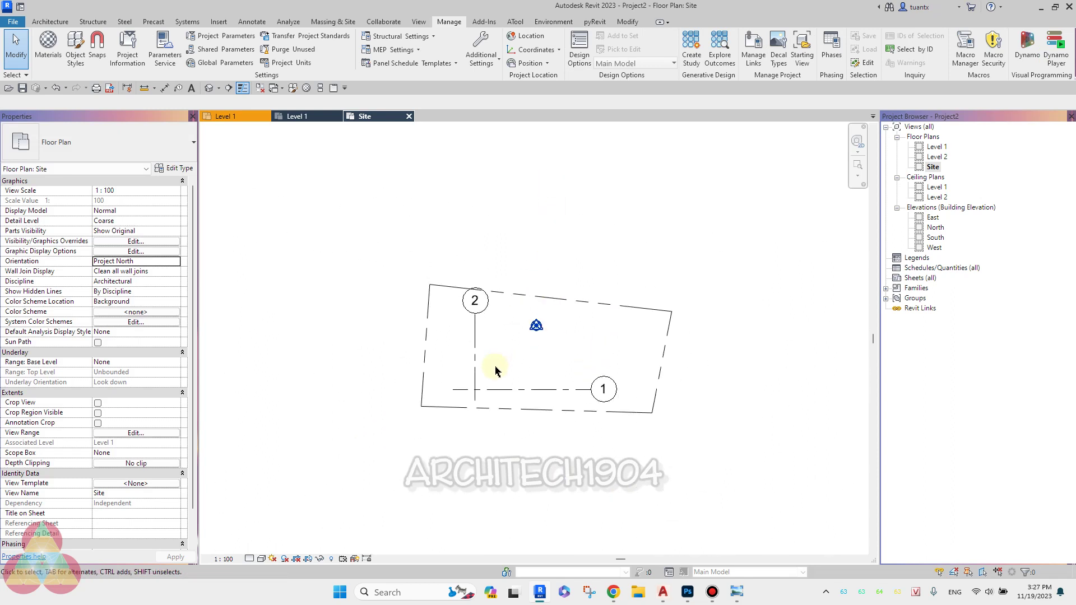
pyautogui.scroll(-2, 492, 365)
pyautogui.scroll(1, 492, 365)
pyautogui.scroll(1, 492, 366)
pyautogui.moveTo(492, 366); pyautogui.dragTo(459, 301, button='middle')
pyautogui.scroll(2, 464, 308)
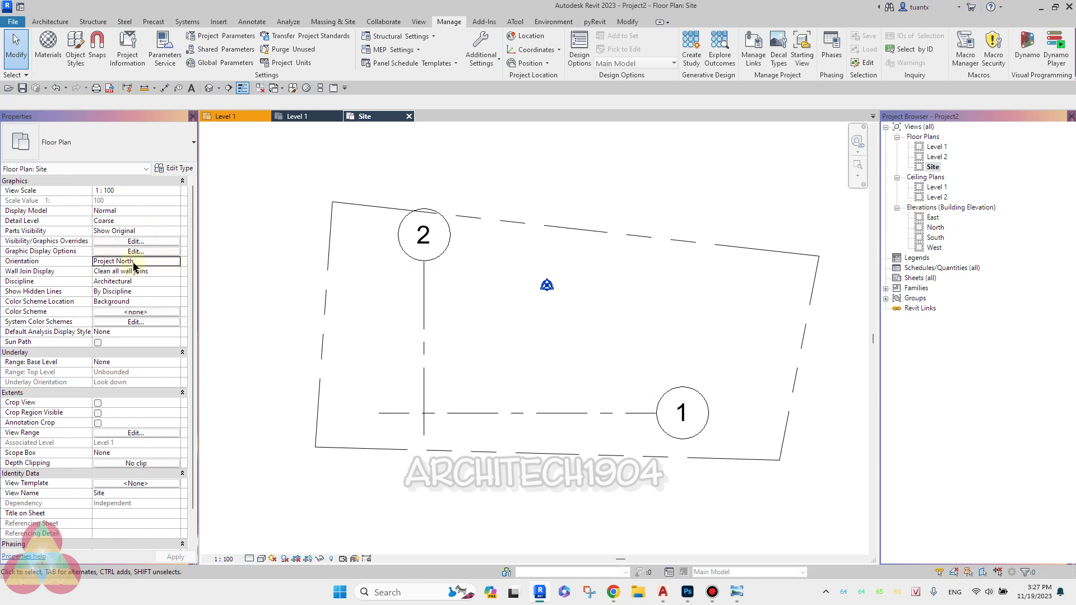
pyautogui.click(173, 261)
pyautogui.click(176, 262)
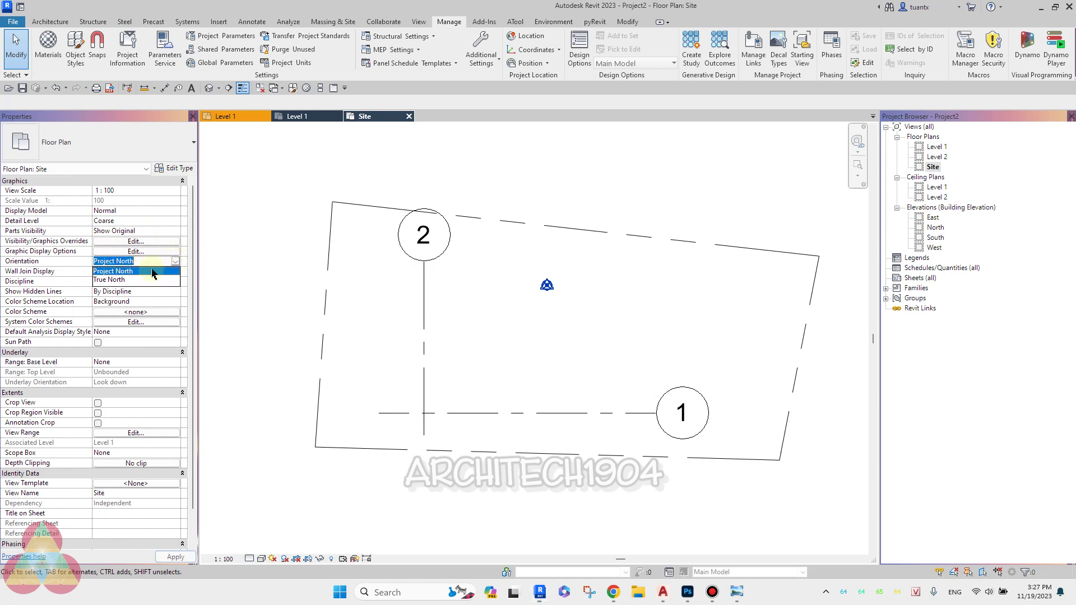
pyautogui.click(124, 279)
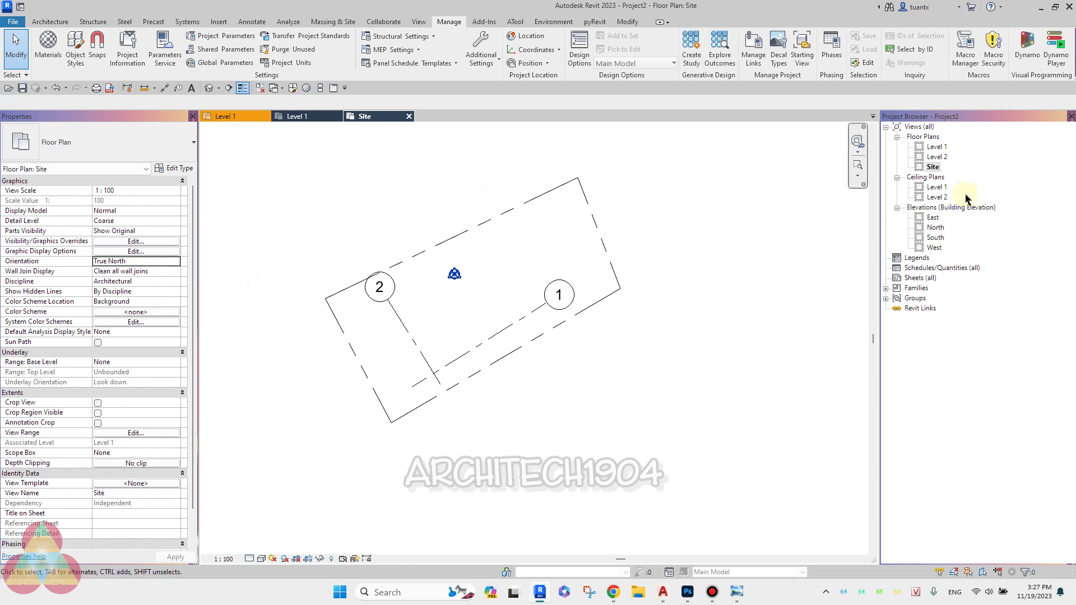
# - Open the Level 1 floor plan and frame the lot with its grids
pyautogui.doubleClick(937, 146)
pyautogui.scroll(2, 512, 349)
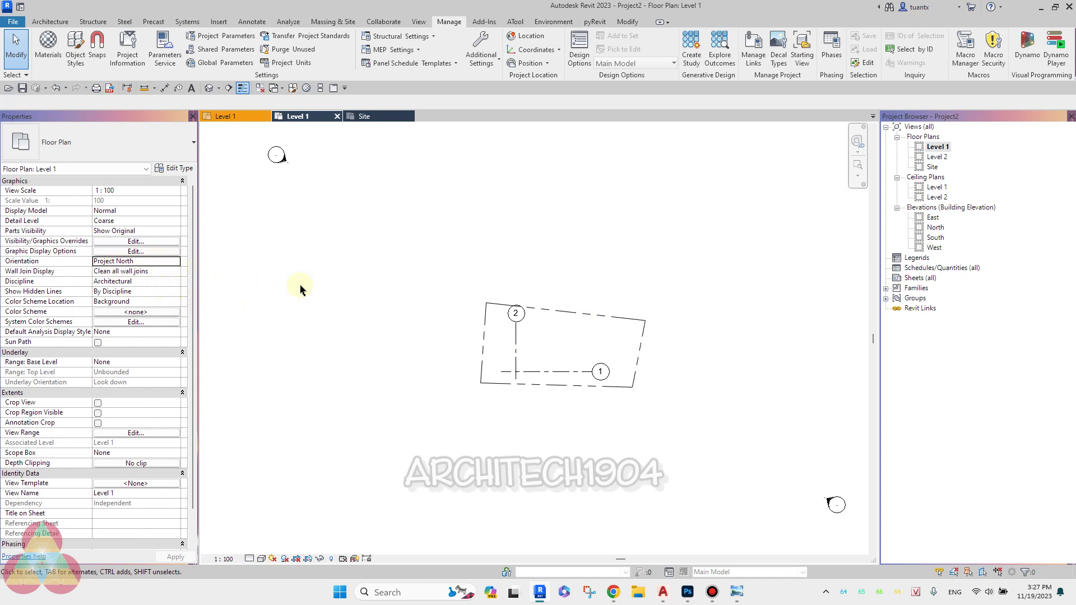
pyautogui.scroll(3, 515, 363)
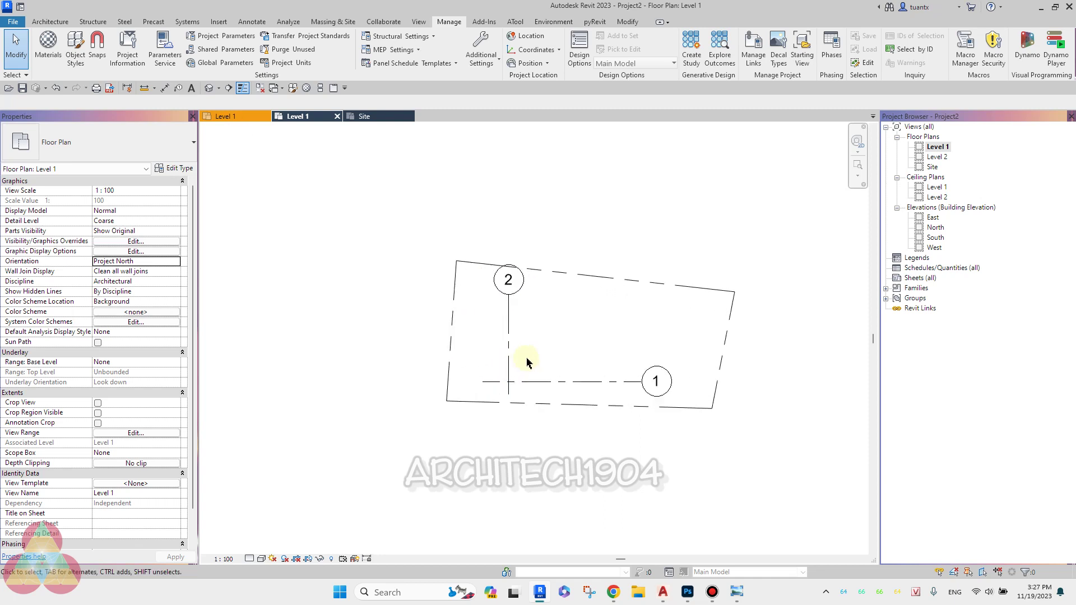
pyautogui.scroll(2, 524, 360)
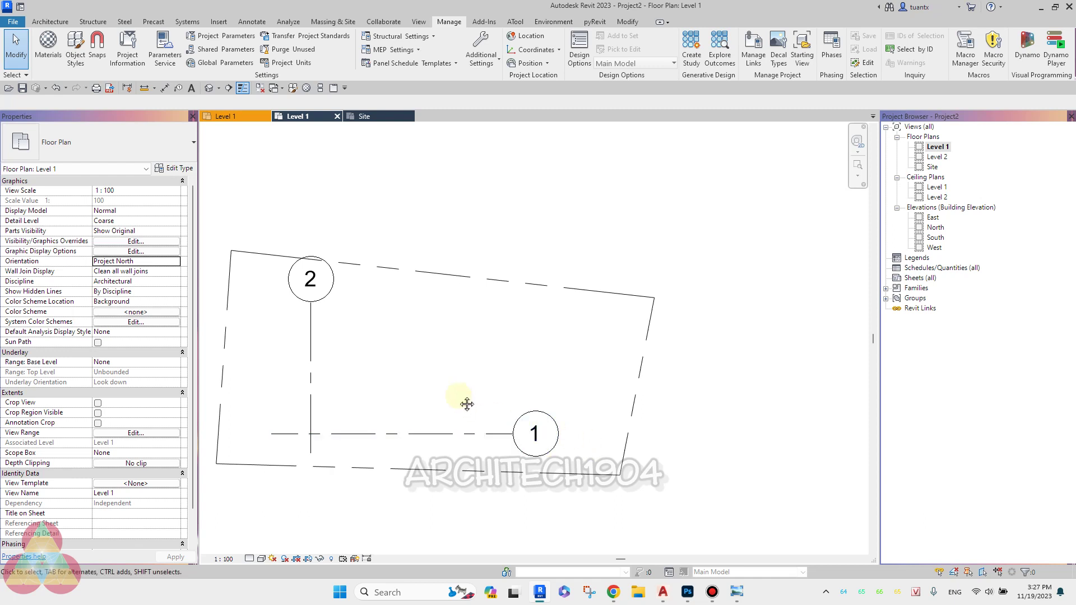
pyautogui.moveTo(466, 403); pyautogui.dragTo(477, 403, button='middle')
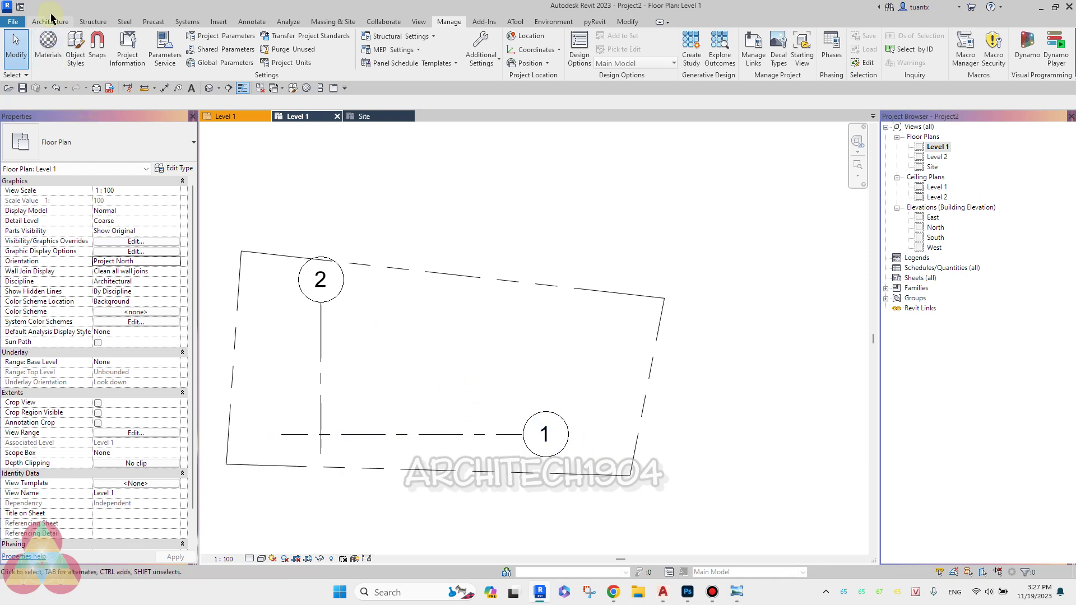
pyautogui.click(62, 22)
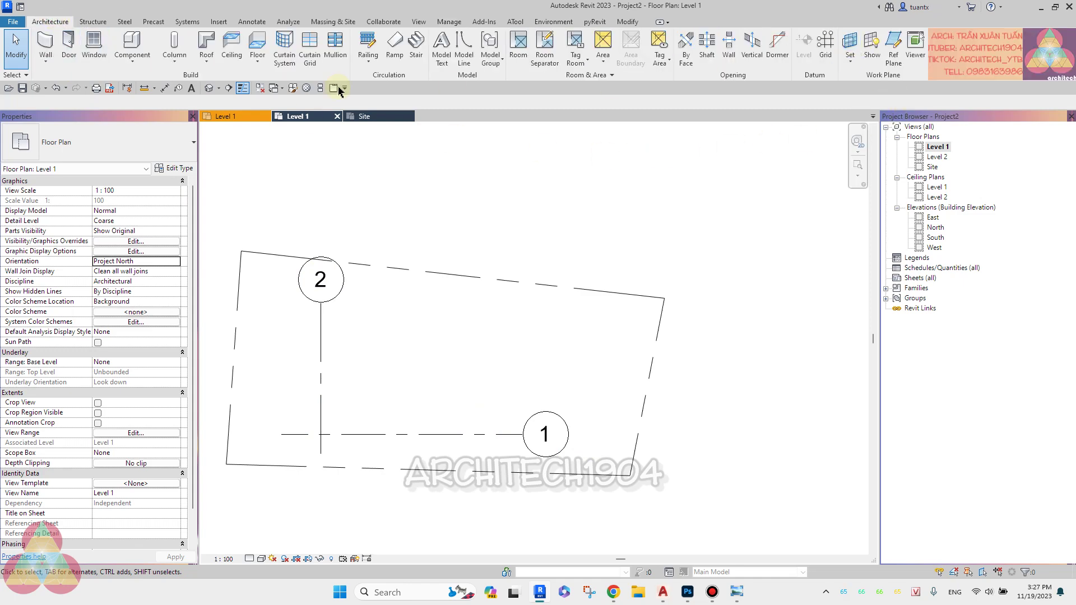
# - Chain six notched walls from a 4700 top wall back to the start point
pyautogui.click(45, 44)
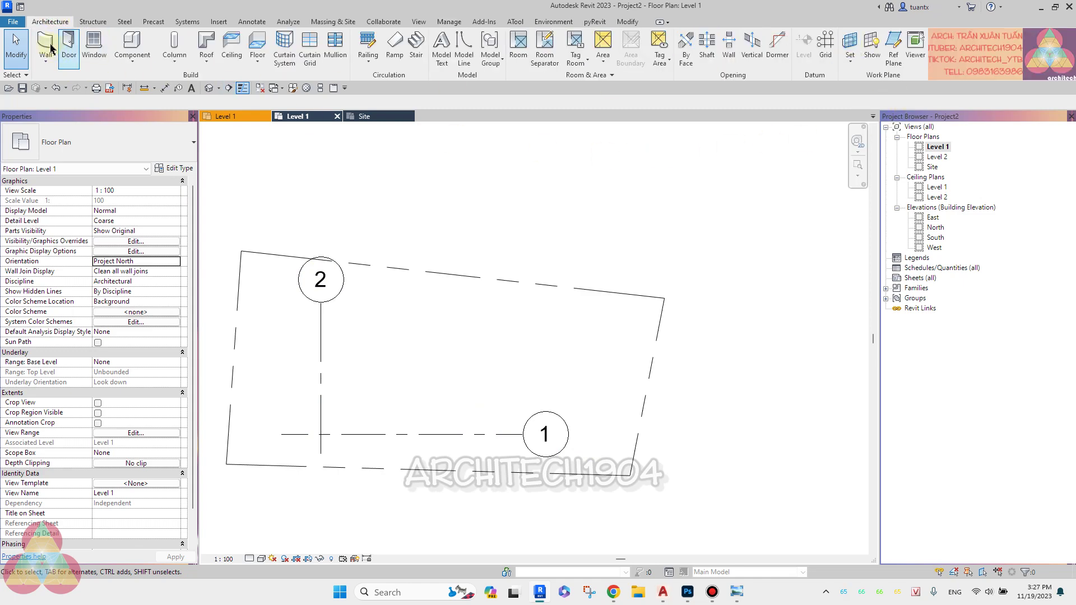
pyautogui.click(337, 341)
pyautogui.click(502, 341)
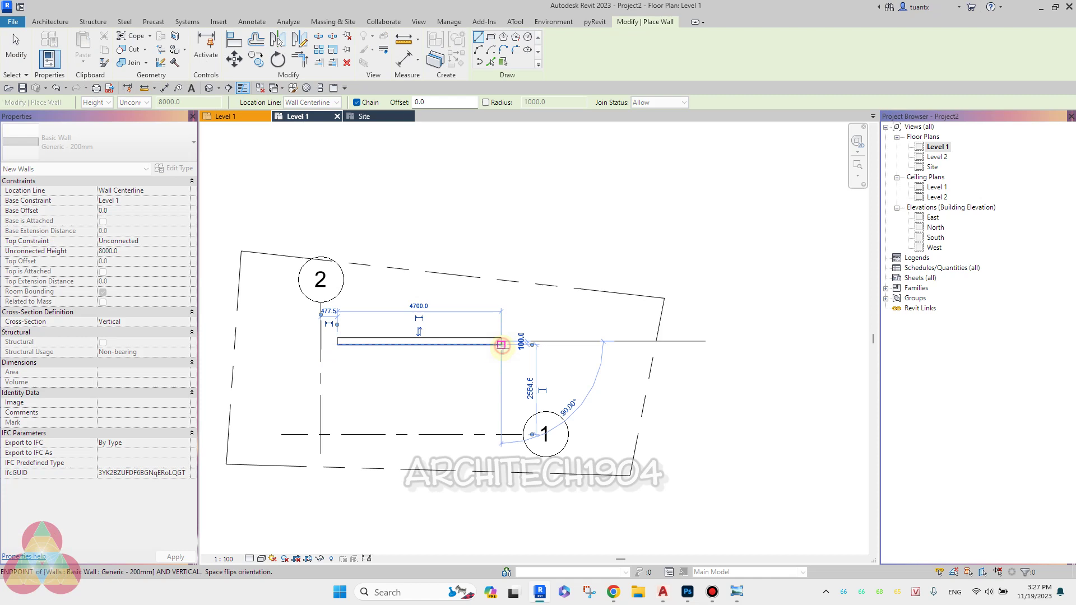
pyautogui.click(501, 398)
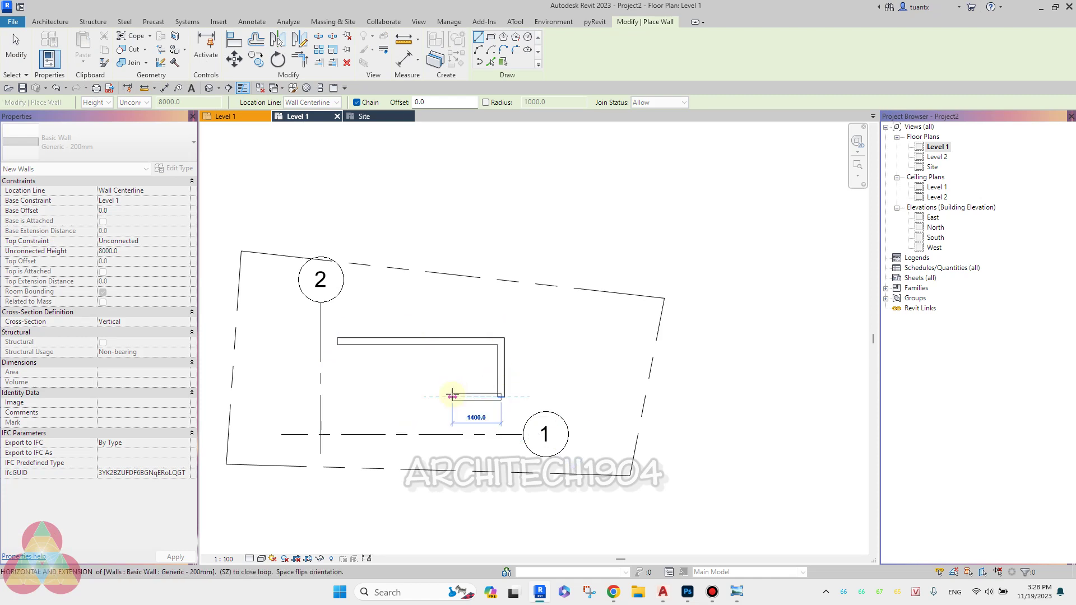
pyautogui.click(453, 398)
pyautogui.click(452, 434)
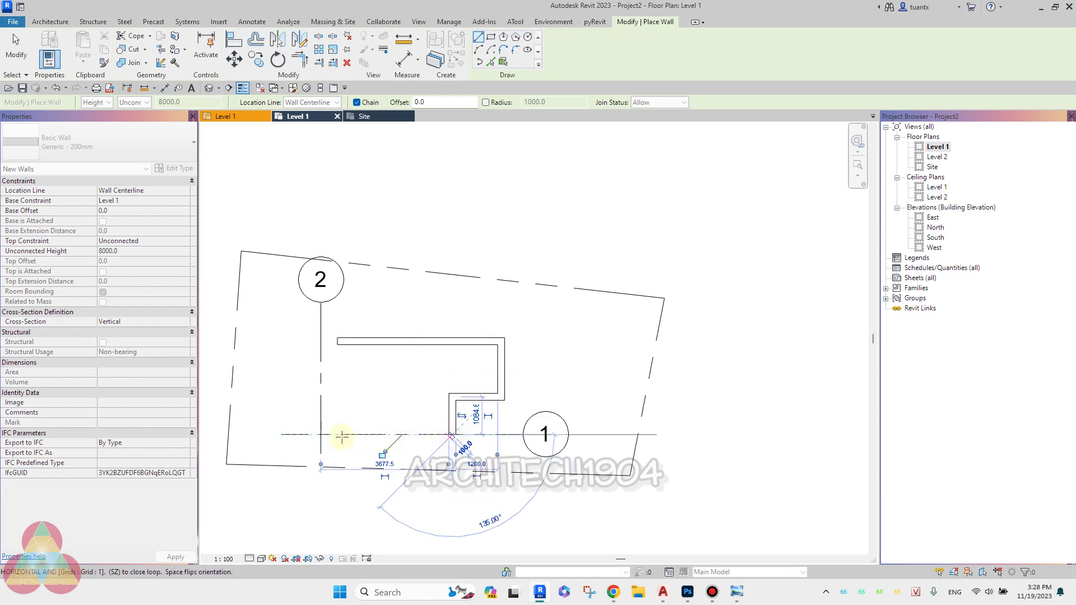
pyautogui.click(321, 434)
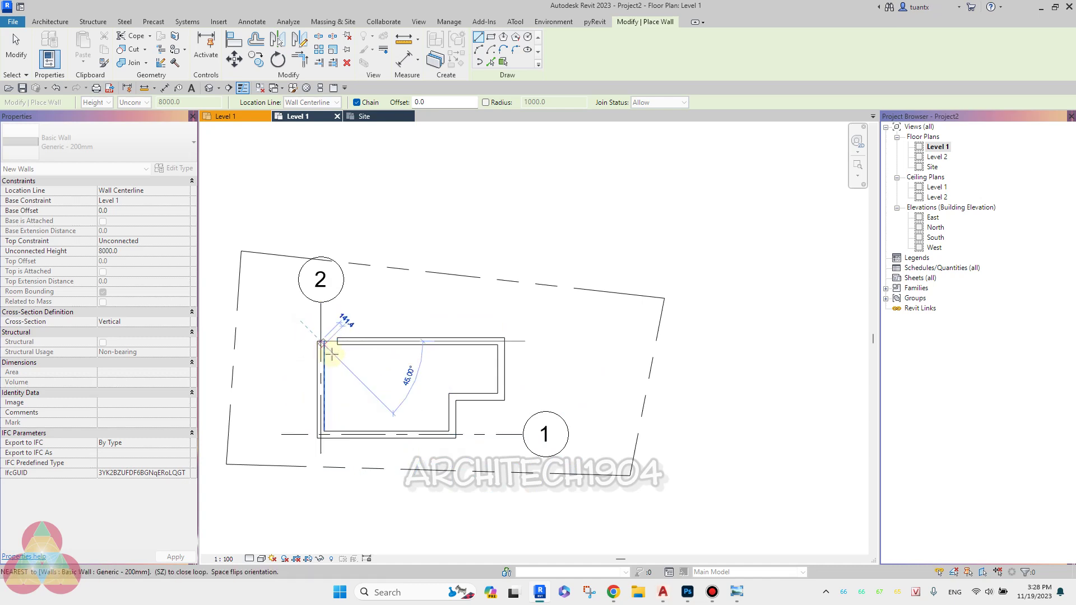
pyautogui.click(334, 346)
pyautogui.press('Escape')
pyautogui.press('Escape')
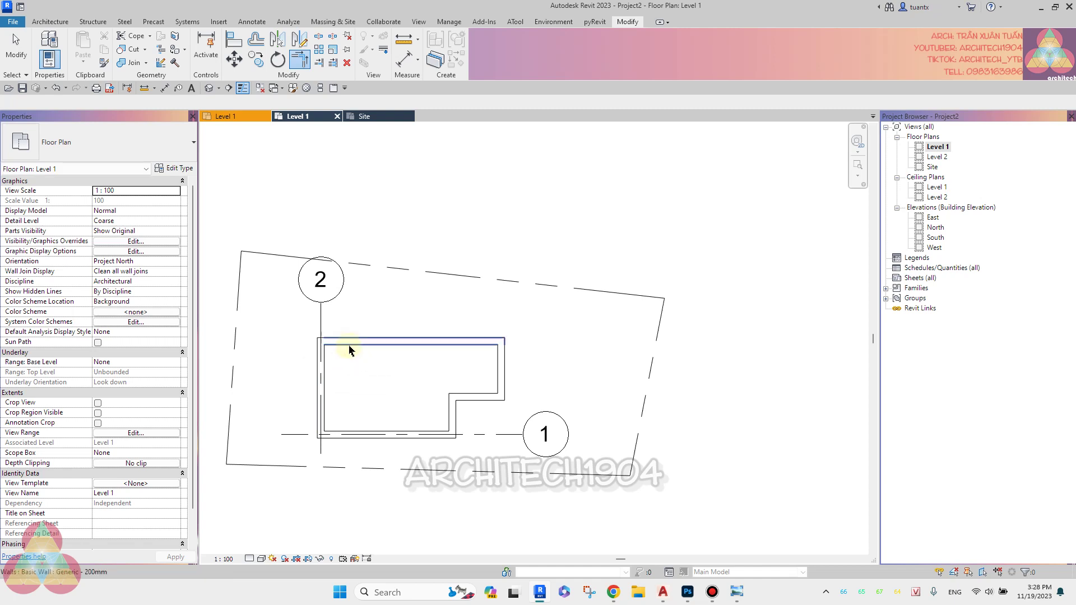
pyautogui.press('Escape')
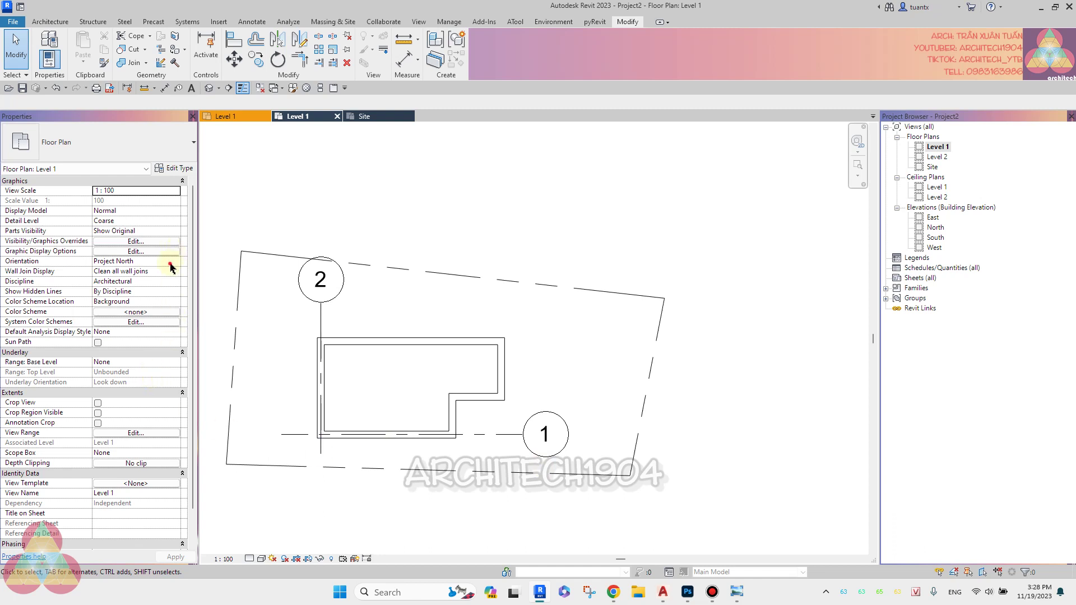
# - Set Level 1 to True North, open the Site plan, and show the plot photo and AutoCAD drawing
pyautogui.click(175, 264)
pyautogui.click(128, 282)
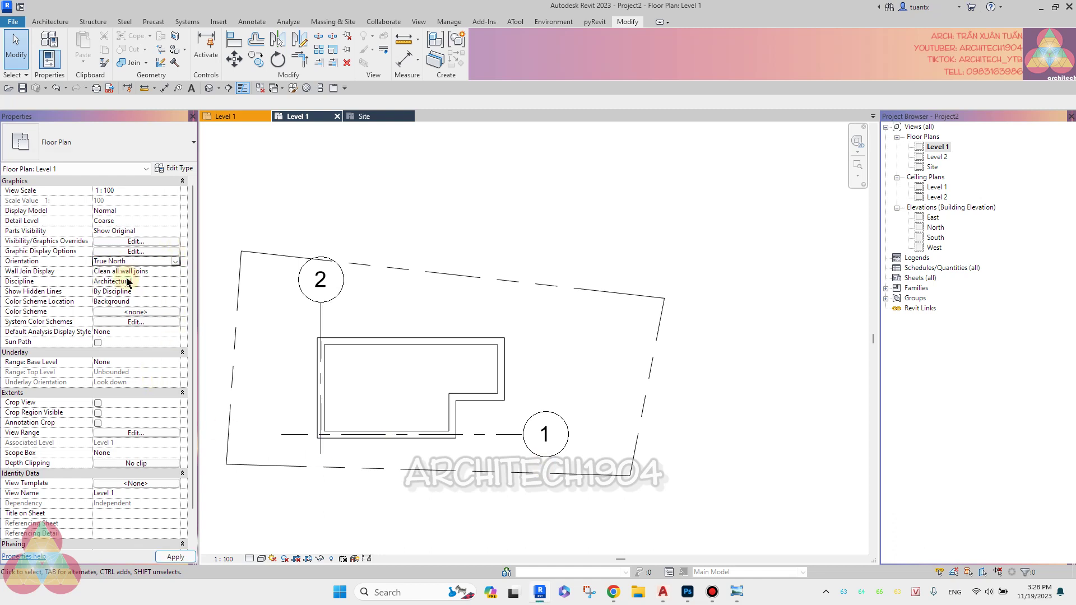
pyautogui.doubleClick(933, 168)
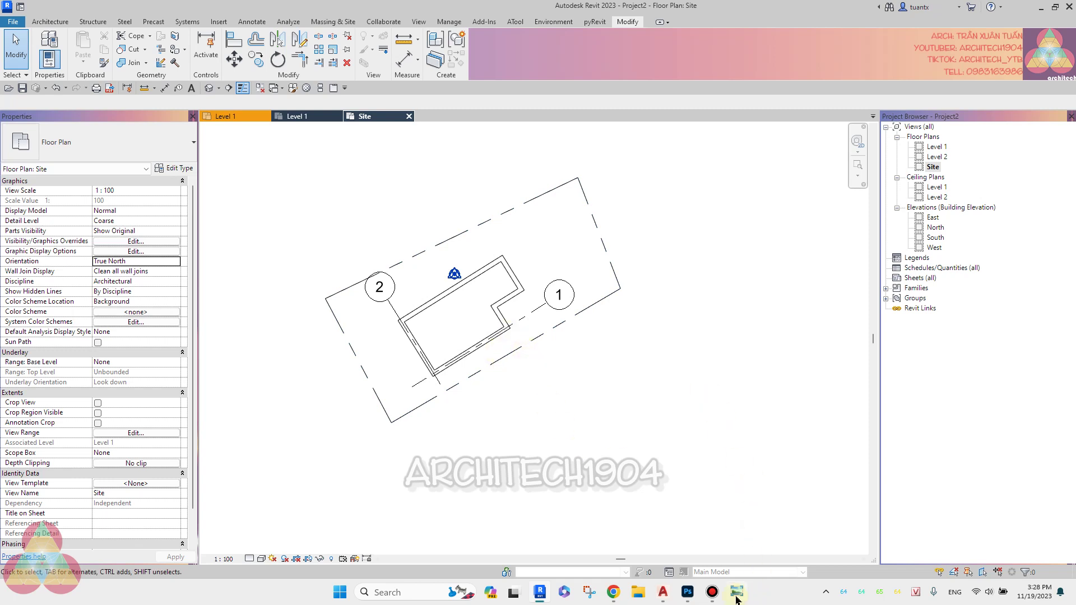
pyautogui.click(737, 592)
pyautogui.click(663, 593)
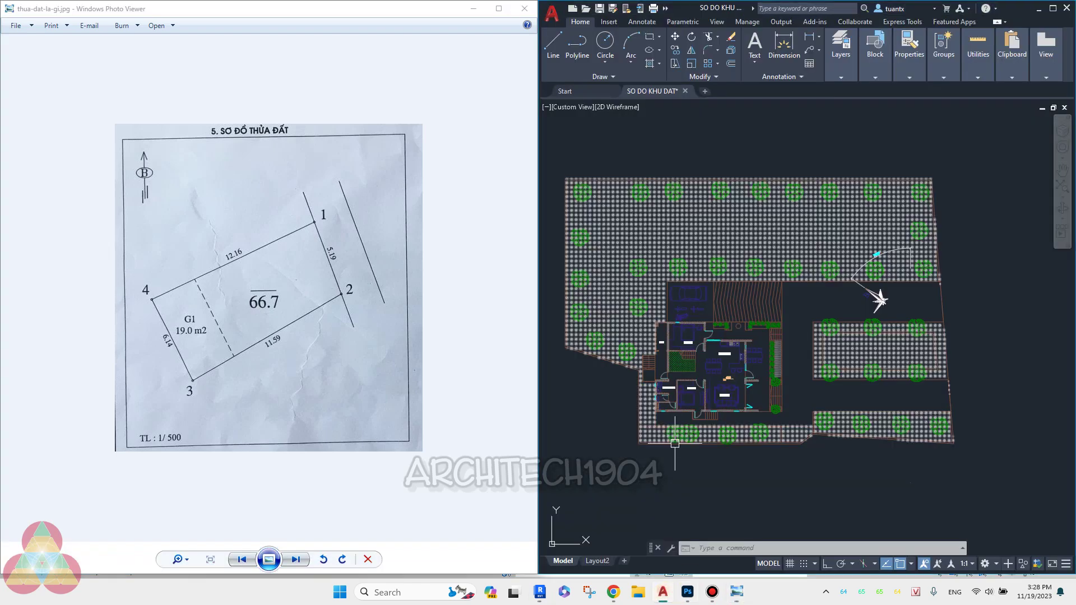